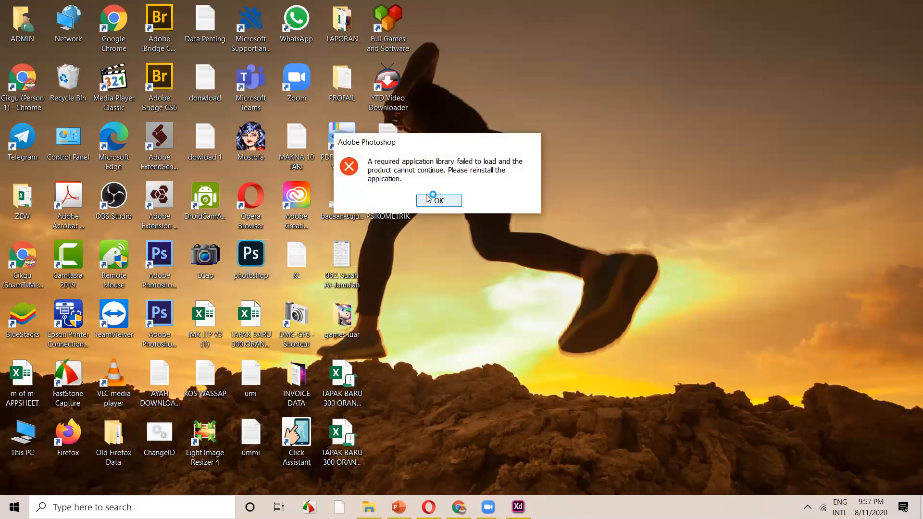
# Dismiss the library error and launch the other Adobe Photoshop installation from the desktop
pyautogui.click(438, 201)
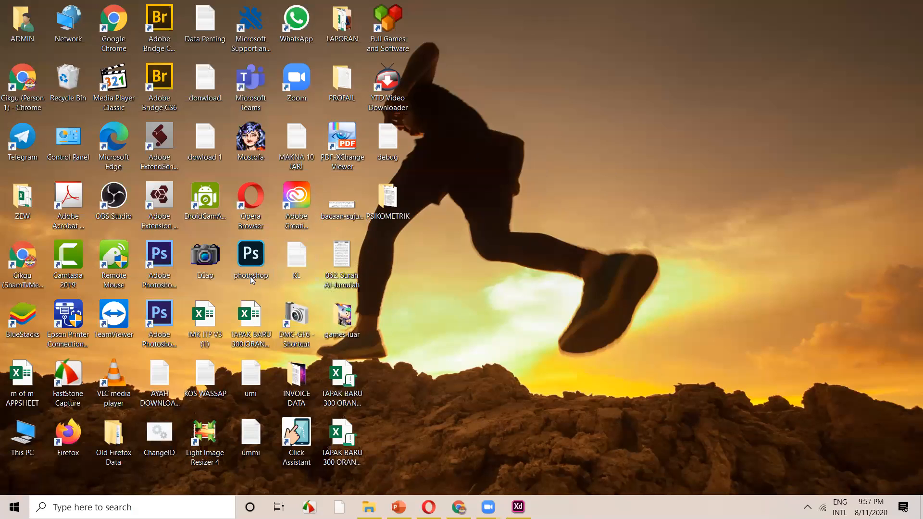
pyautogui.doubleClick(164, 249)
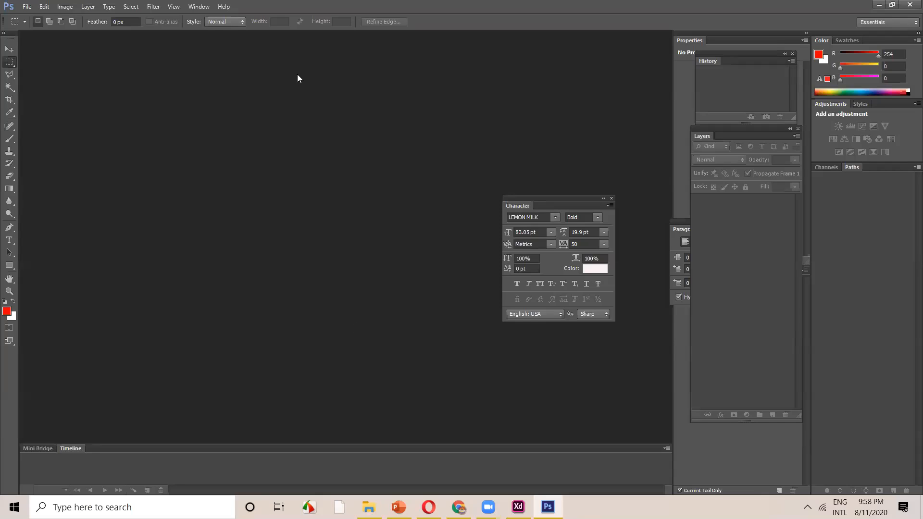
# Hide the Timeline and move the floating Character panel beside the toolbox, clear of the canvas area
pyautogui.click(198, 6)
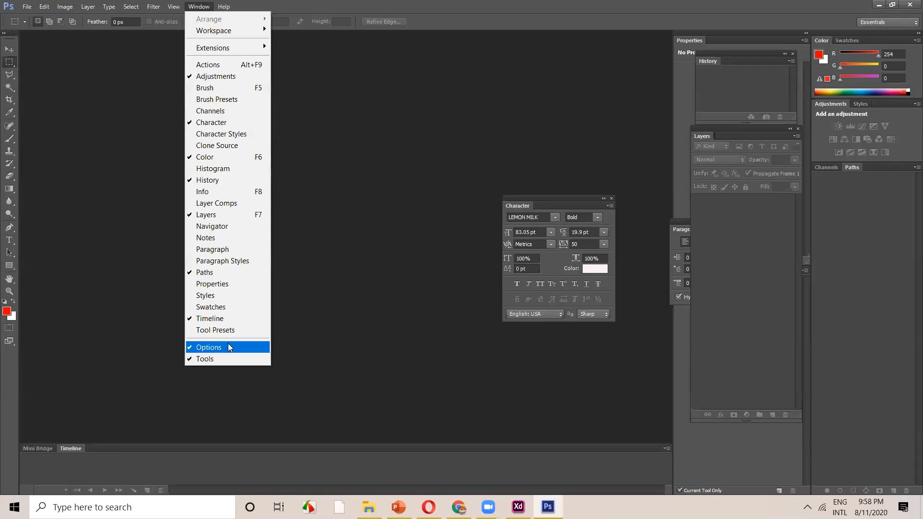
pyautogui.click(230, 317)
pyautogui.moveTo(551, 205); pyautogui.dragTo(69, 371)
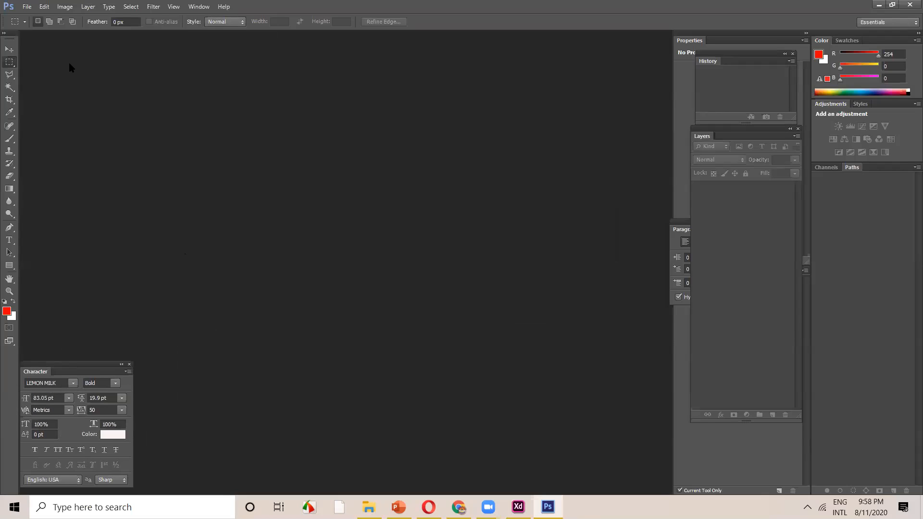
# Activate the Move tool, toggle the Layers panel off and back on, and align it directly below History
pyautogui.click(12, 49)
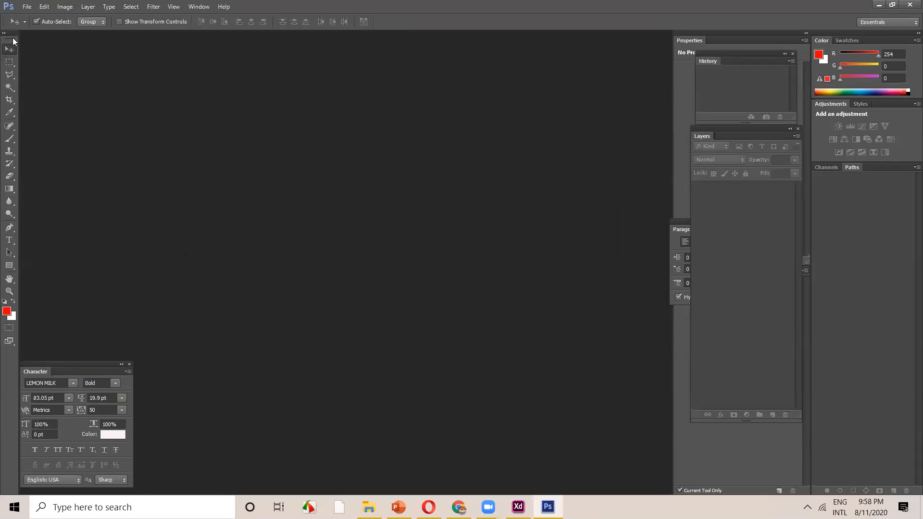
pyautogui.press('F7')
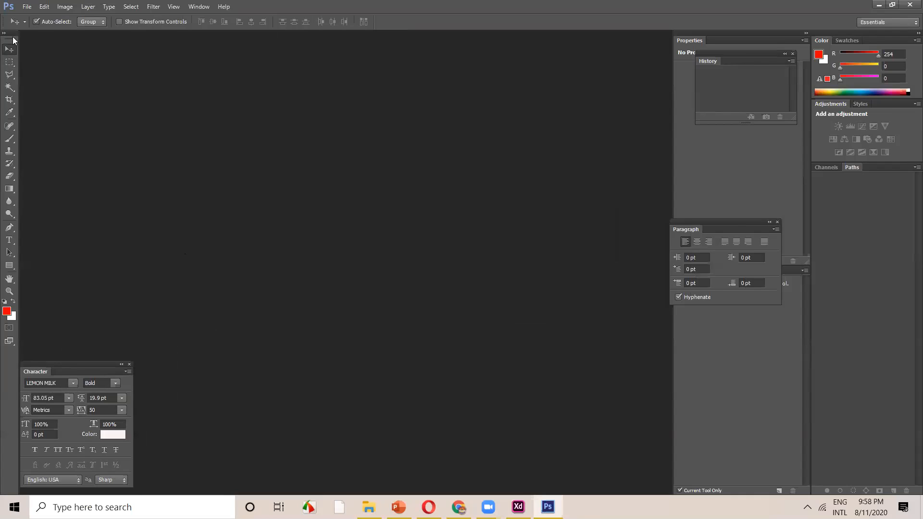
pyautogui.press('F7')
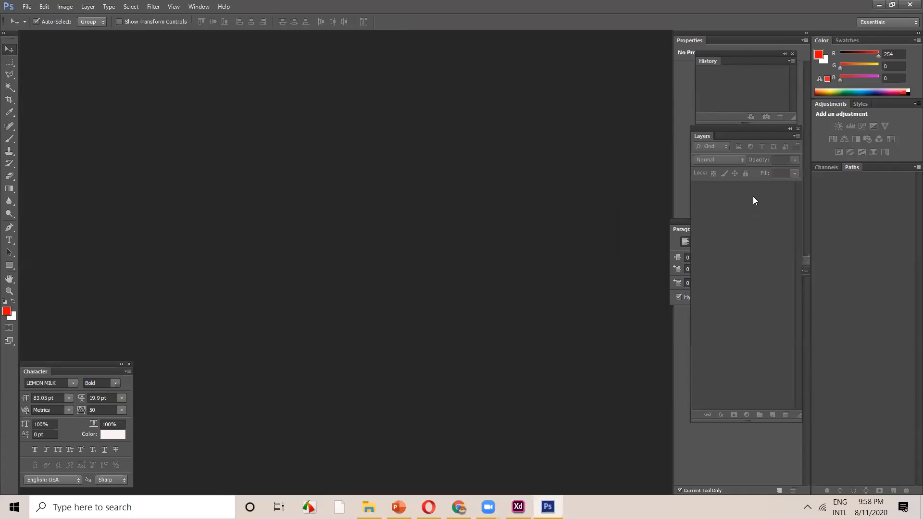
pyautogui.moveTo(745, 132)
pyautogui.mouseDown()
pyautogui.moveTo(577, 136)
pyautogui.moveTo(663, 149)
pyautogui.moveTo(735, 128)
pyautogui.mouseUp()
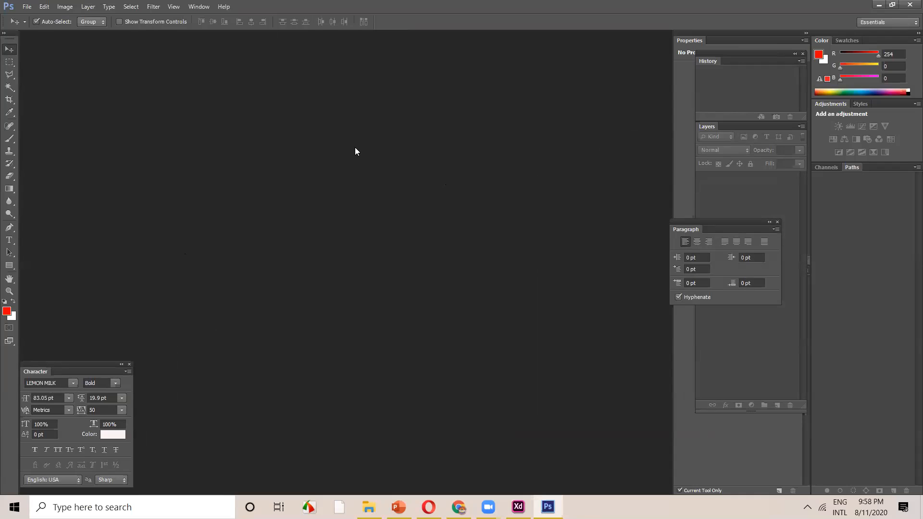
# Open the TAPAK image from the ANIMASI_3 folder
pyautogui.hotkey('ctrl', 'o')
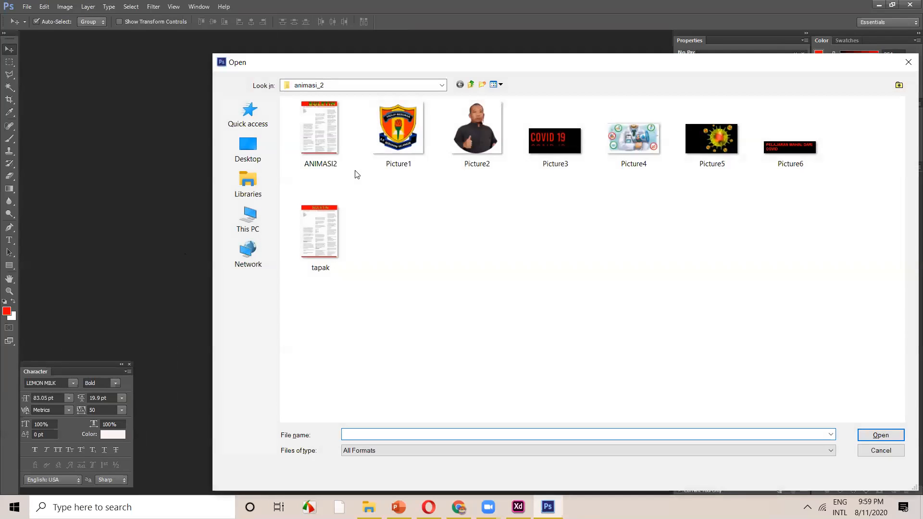
pyautogui.click(470, 85)
pyautogui.doubleClick(643, 142)
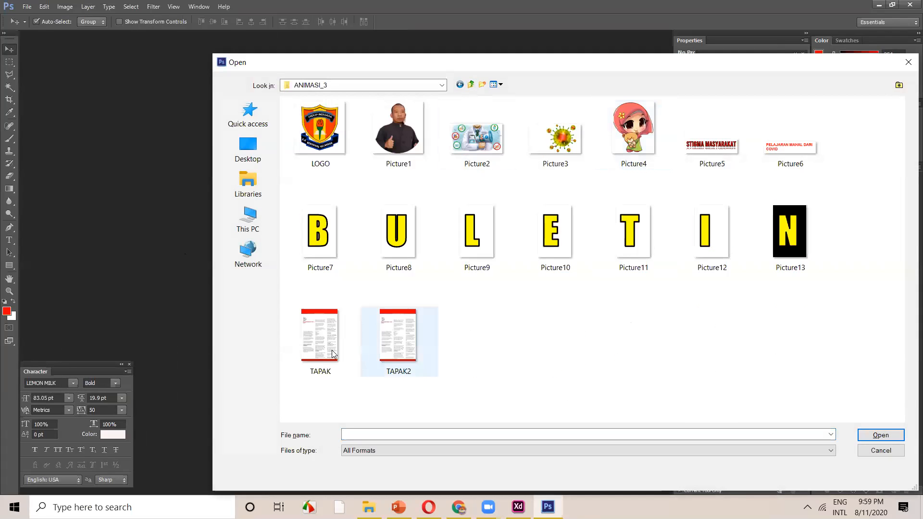
pyautogui.click(318, 331)
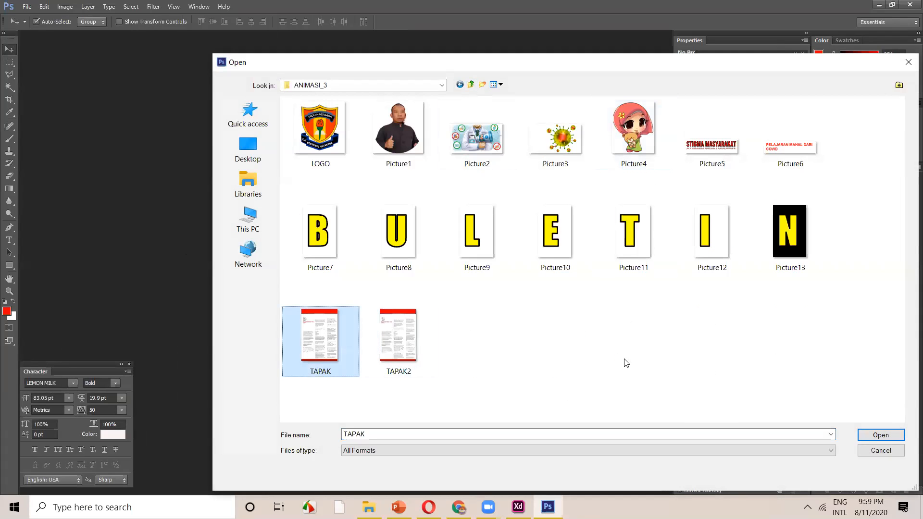
pyautogui.click(860, 435)
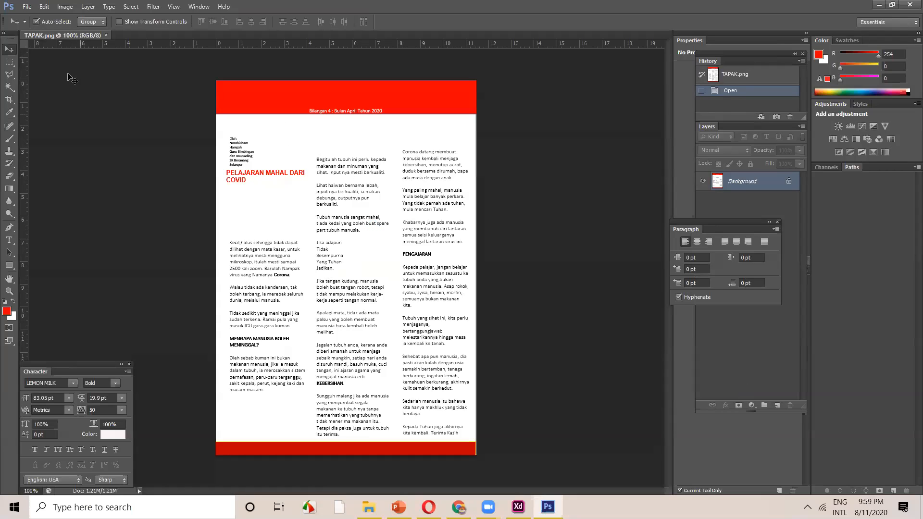
# Place the LOGO image from ANIMASI_3 into the TAPAK document as a new layer
pyautogui.click(27, 7)
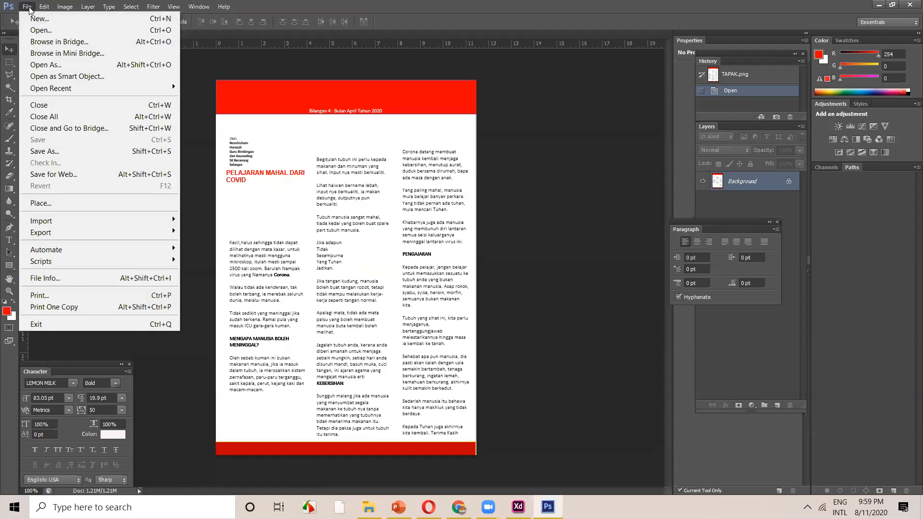
pyautogui.click(64, 202)
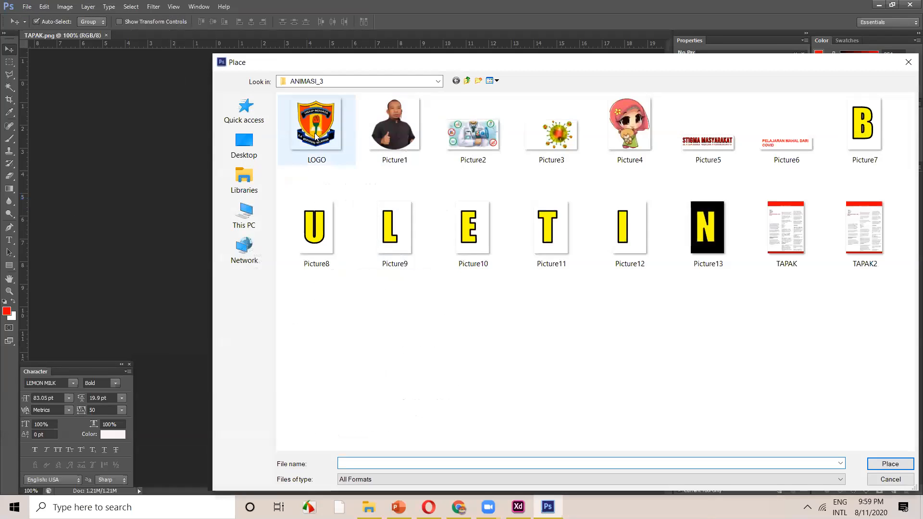
pyautogui.click(316, 135)
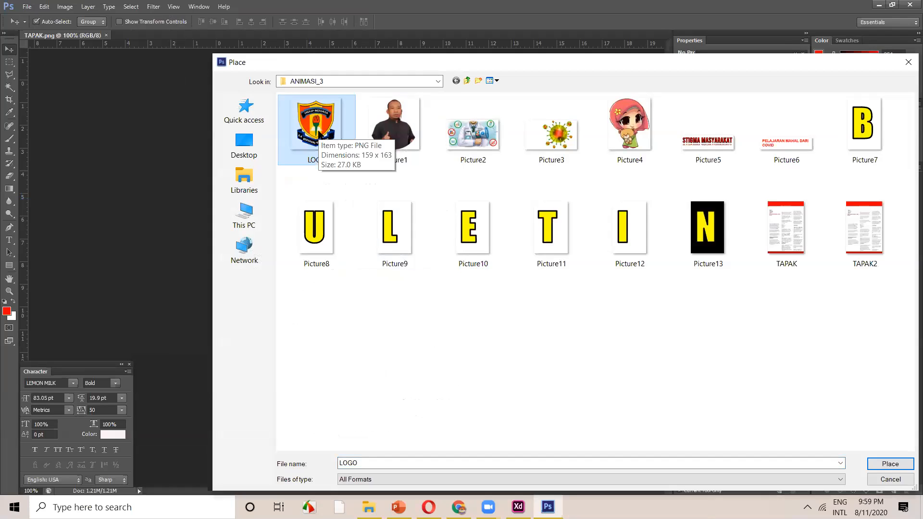
pyautogui.click(795, 147)
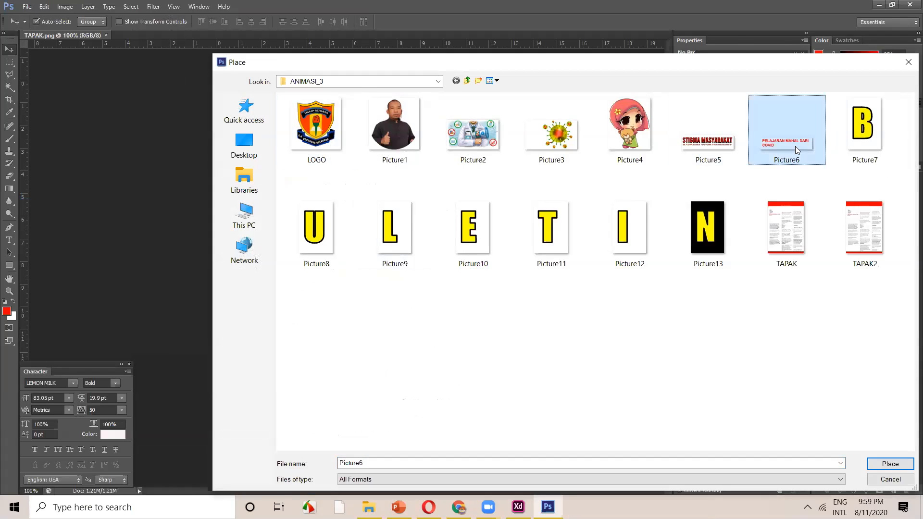
pyautogui.click(333, 137)
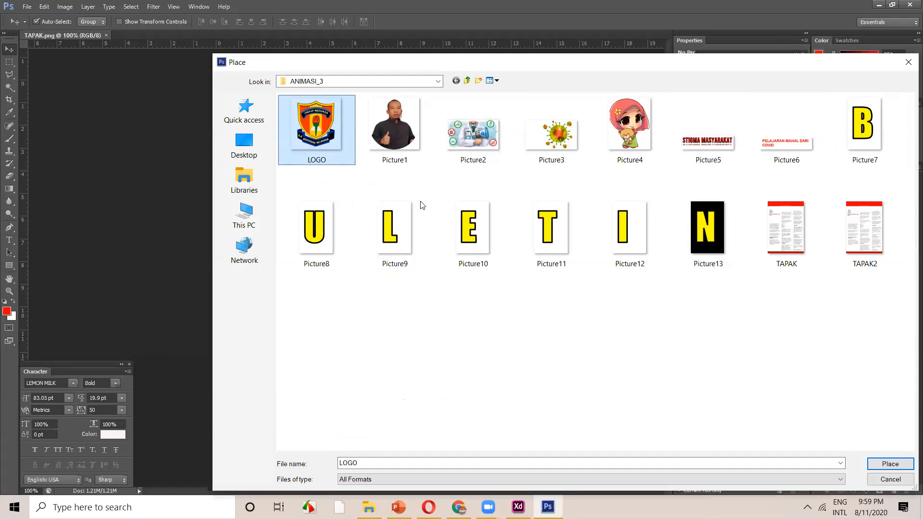
pyautogui.click(318, 233)
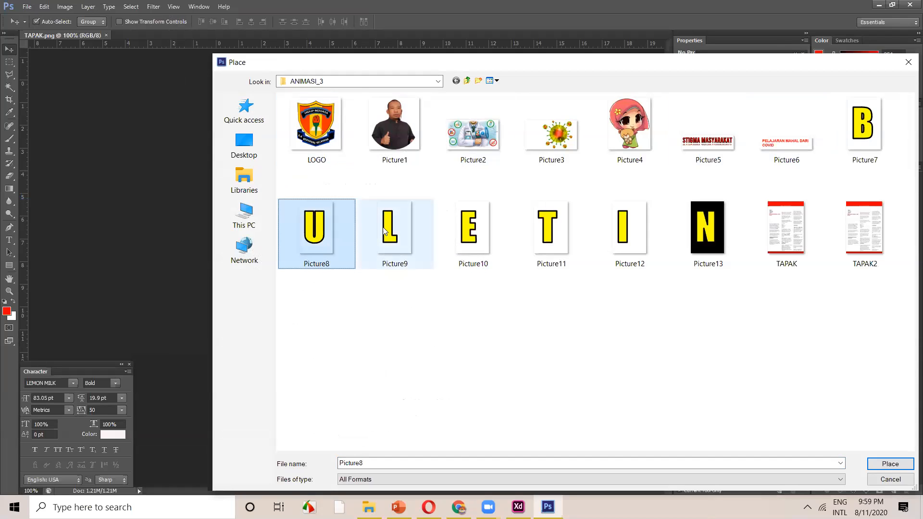
pyautogui.click(334, 139)
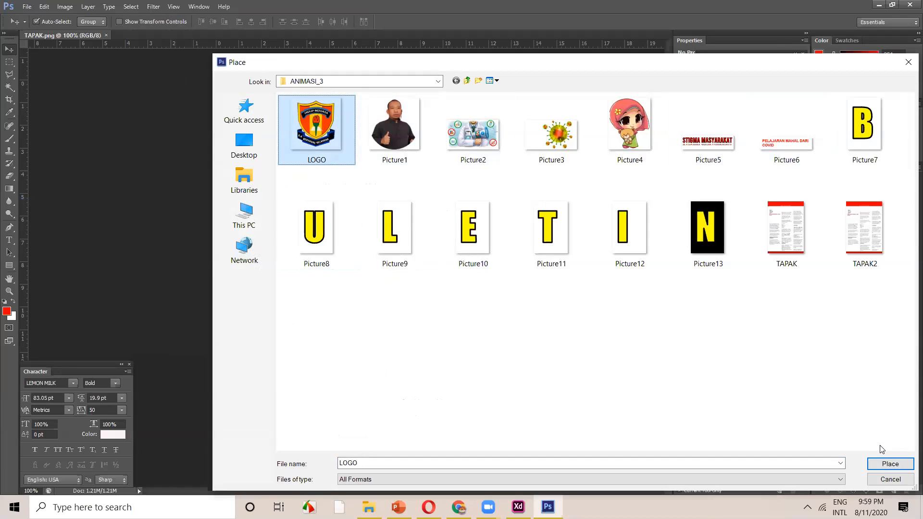
pyautogui.click(889, 463)
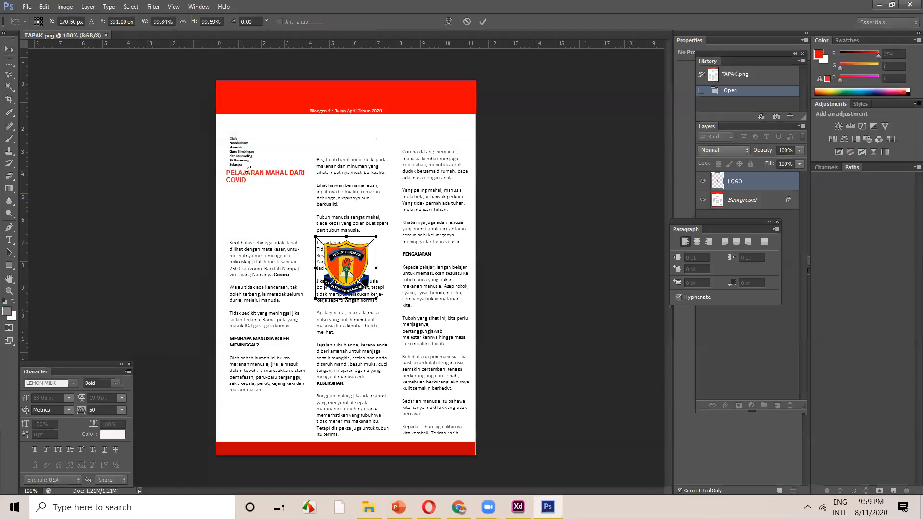
# Move the placed logo to the start of the red header, above the author text, and scale it down
pyautogui.moveTo(354, 269); pyautogui.dragTo(260, 116)
pyautogui.moveTo(281, 146); pyautogui.dragTo(265, 129)
pyautogui.press('Return')
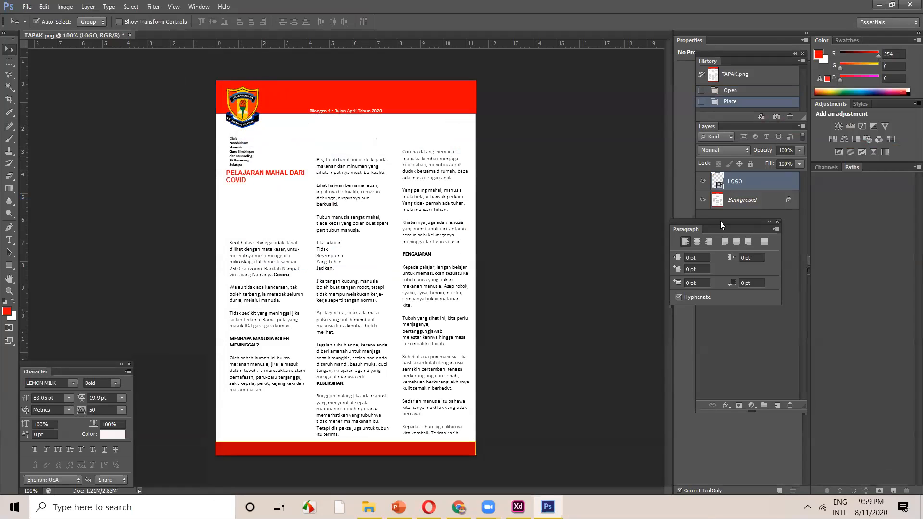
# Move the Paragraph panel clear of the layer list, check the LOGO and Background layers by toggling their visibility, and deselect the layers
pyautogui.moveTo(720, 221); pyautogui.dragTo(699, 315)
pyautogui.click(702, 182)
pyautogui.click(703, 181)
pyautogui.click(703, 200)
pyautogui.click(704, 201)
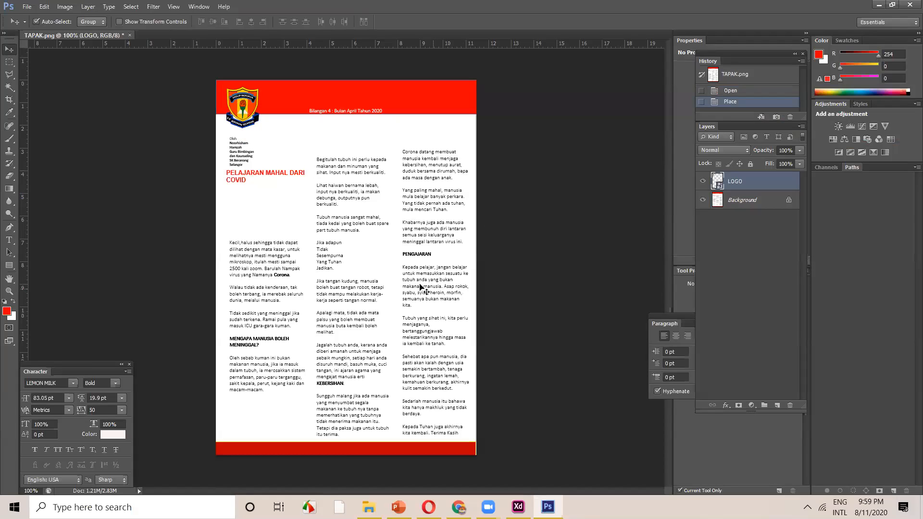
pyautogui.click(192, 155)
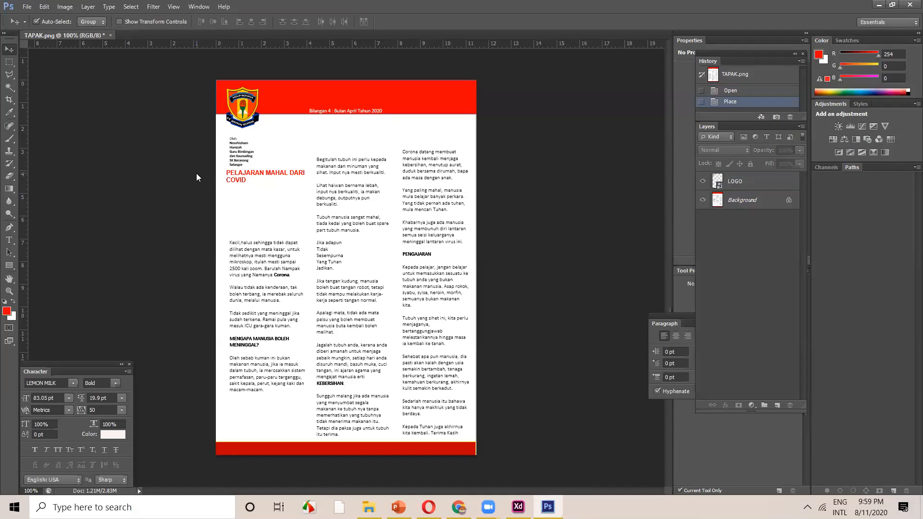
# Open Picture1 through Picture13 from the ANIMASI_3 folder together
pyautogui.hotkey('ctrl', 'o')
pyautogui.click(393, 144)
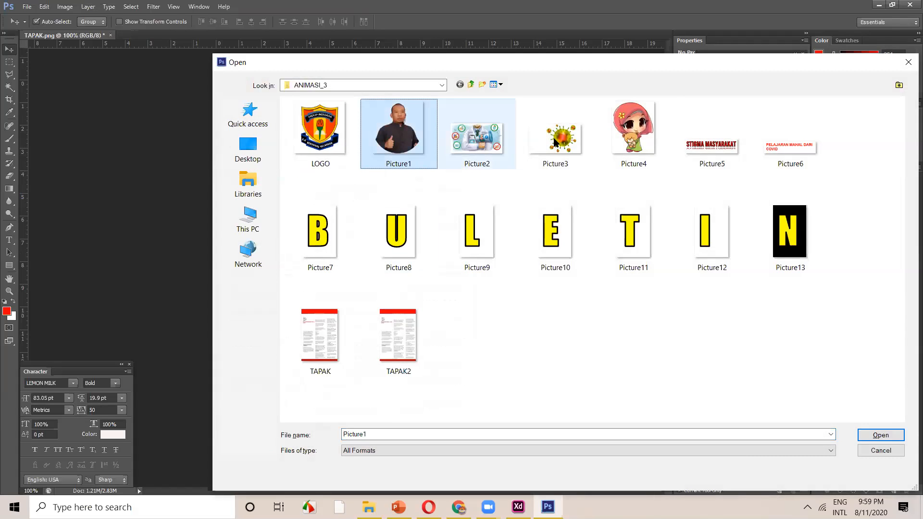
pyautogui.keyDown('shift'); pyautogui.click(633, 133); pyautogui.keyUp('shift')
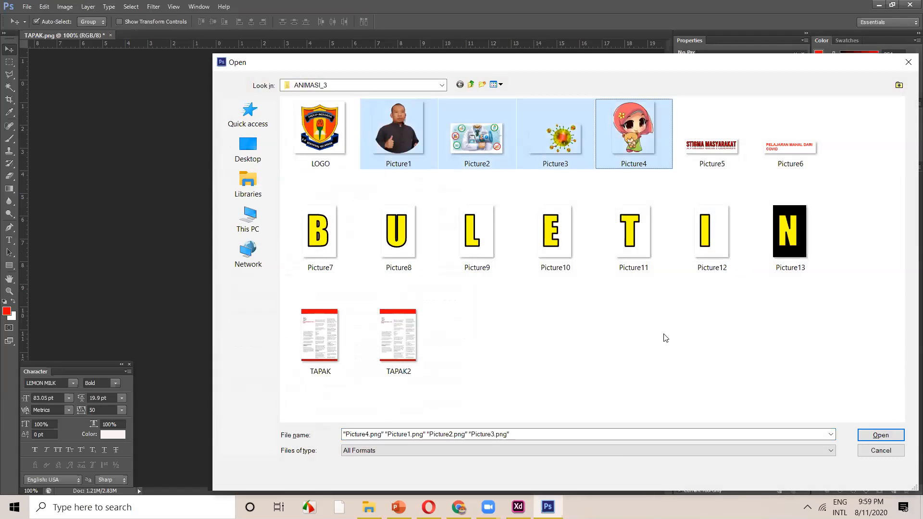
pyautogui.click(407, 153)
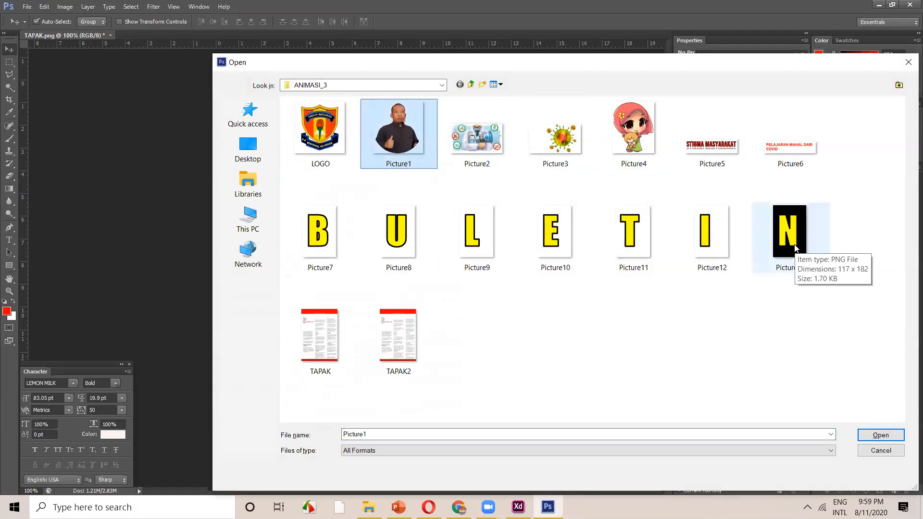
pyautogui.keyDown('shift'); pyautogui.click(795, 248); pyautogui.keyUp('shift')
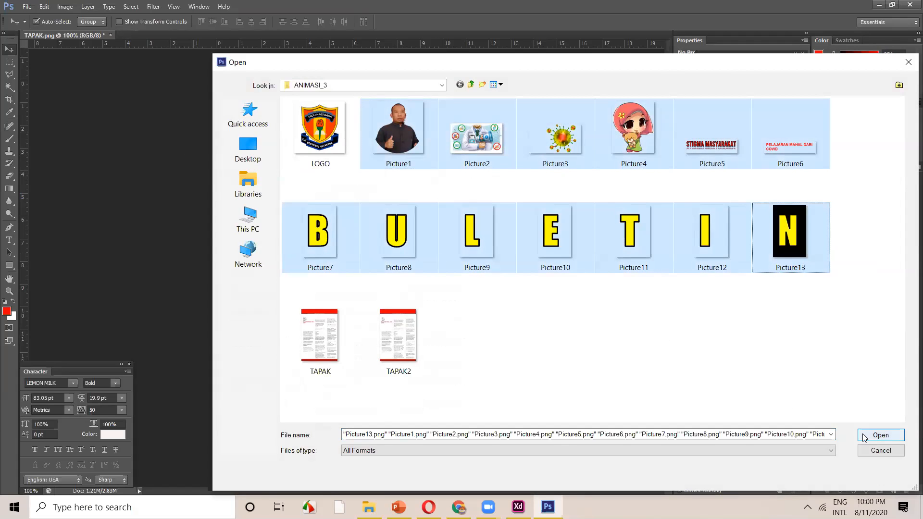
pyautogui.click(879, 435)
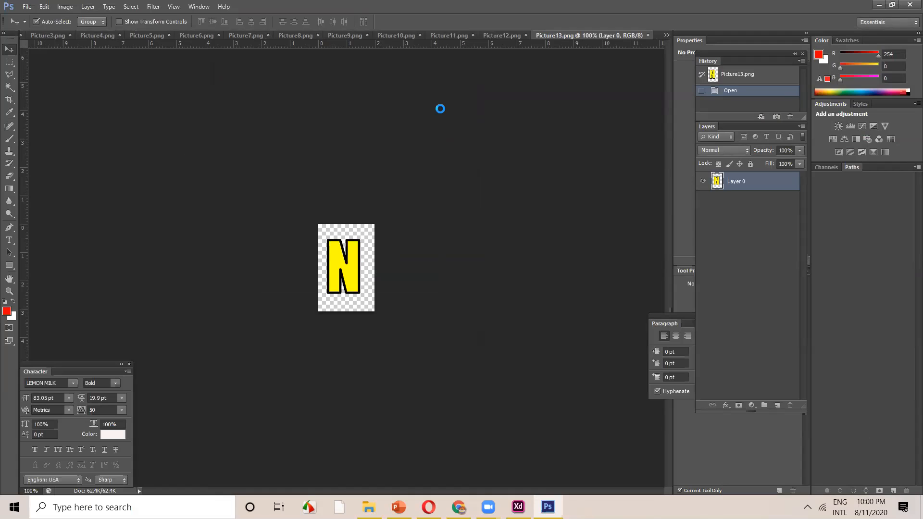
# Copy the letter B from Picture7 into the TAPAK header to the right of the logo, and close Picture7
pyautogui.click(667, 34)
pyautogui.click(683, 38)
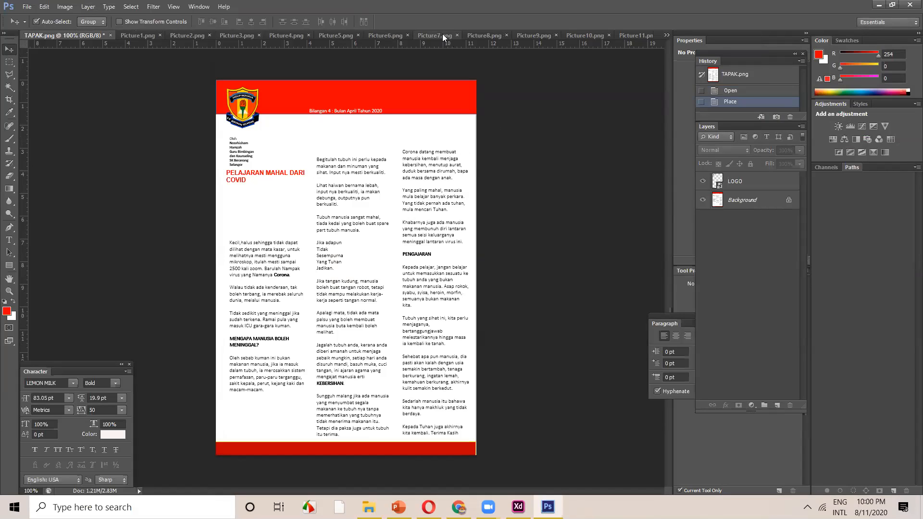
pyautogui.moveTo(441, 34); pyautogui.dragTo(483, 105)
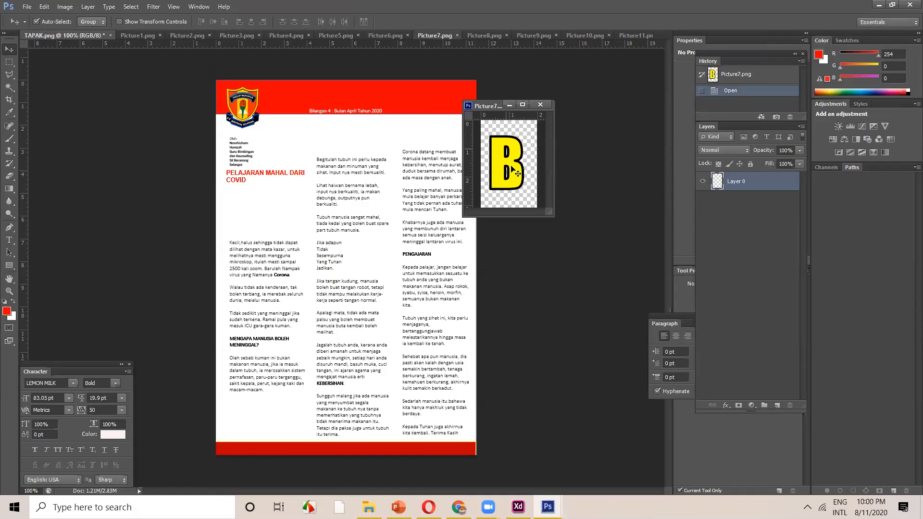
pyautogui.moveTo(503, 158); pyautogui.dragTo(313, 130)
pyautogui.click(540, 104)
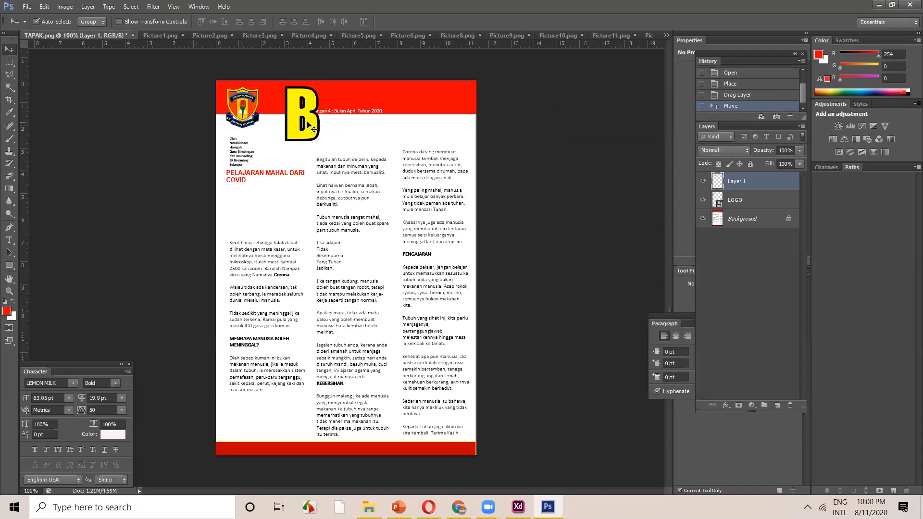
# Scale the letter B with Free Transform to about 66% width and 52% height so it fits inside the red header
pyautogui.hotkey('ctrl', 't')
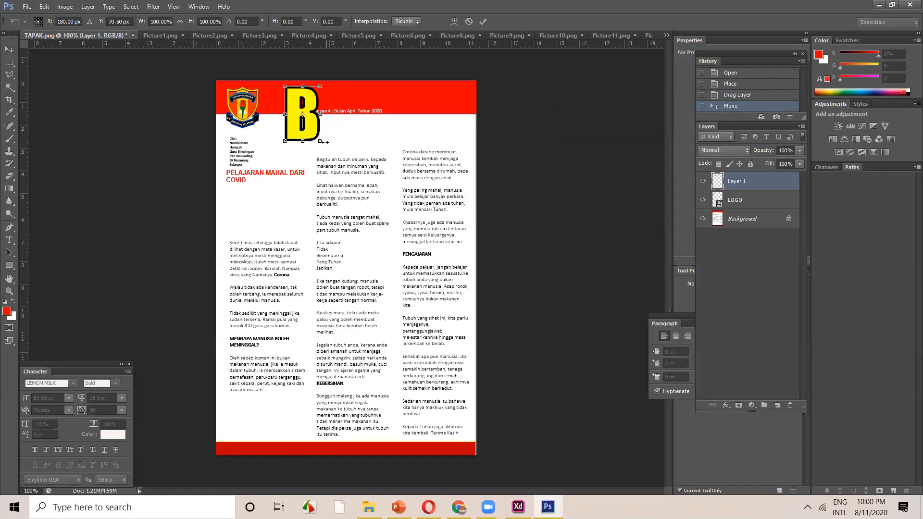
pyautogui.moveTo(321, 143); pyautogui.dragTo(309, 116)
pyautogui.scroll(1, 310, 111)
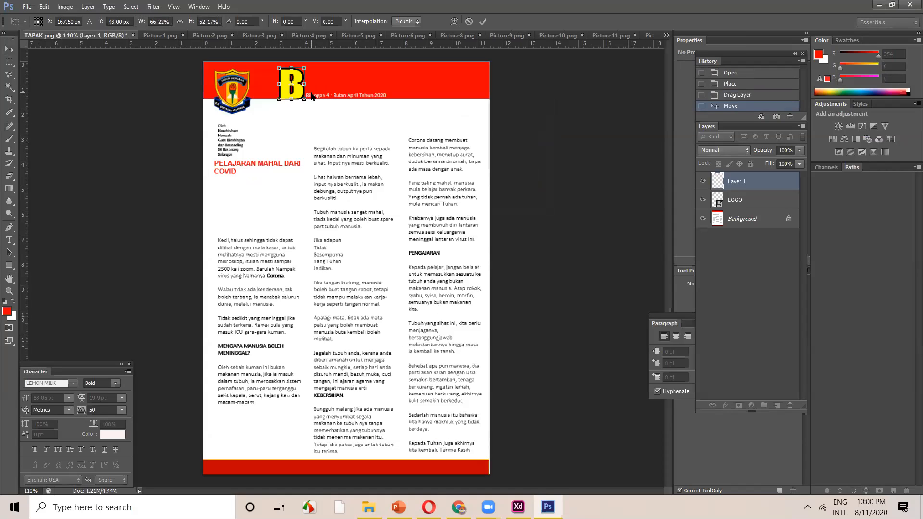
pyautogui.hotkey('alt', 'space')
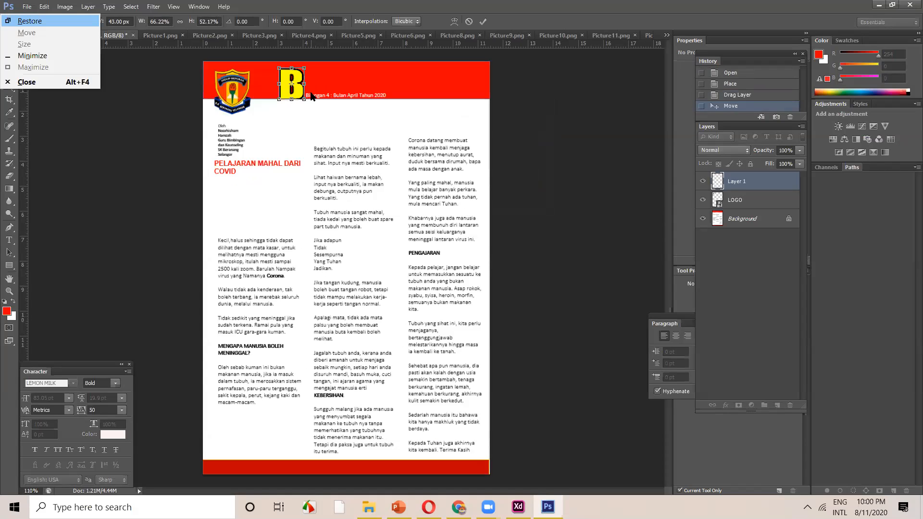
pyautogui.click(482, 20)
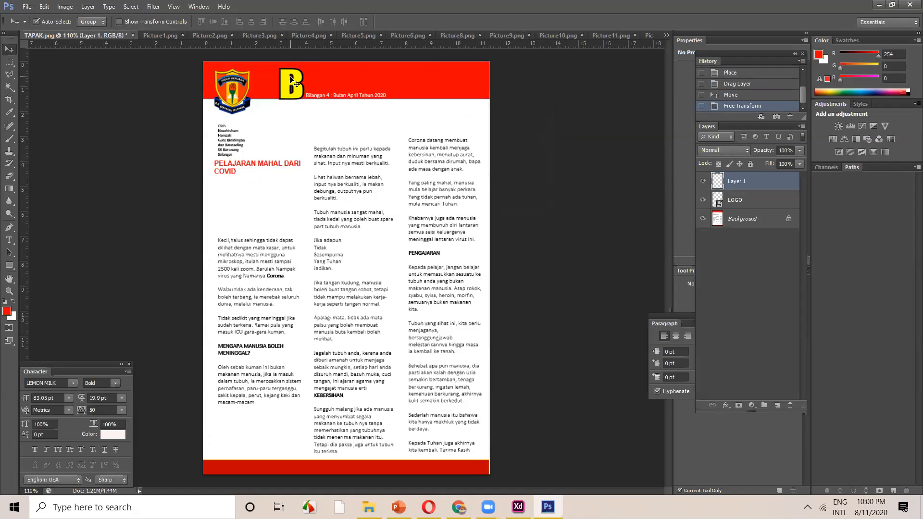
# Nudge the letter B up slightly inside the red header
pyautogui.press('Up')
pyautogui.press('Up')
pyautogui.press('Up')
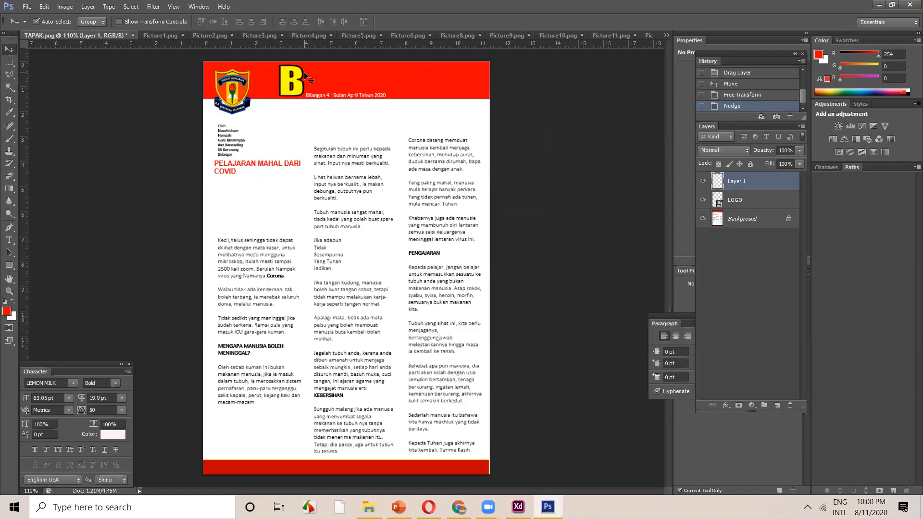
# Copy the red PELAJARAN MAHAL DARI COVID heading from Picture6 onto the TAPAK page and close Picture6
pyautogui.moveTo(407, 34); pyautogui.dragTo(423, 80)
pyautogui.moveTo(455, 132); pyautogui.dragTo(260, 178)
pyautogui.moveTo(354, 160); pyautogui.dragTo(271, 167)
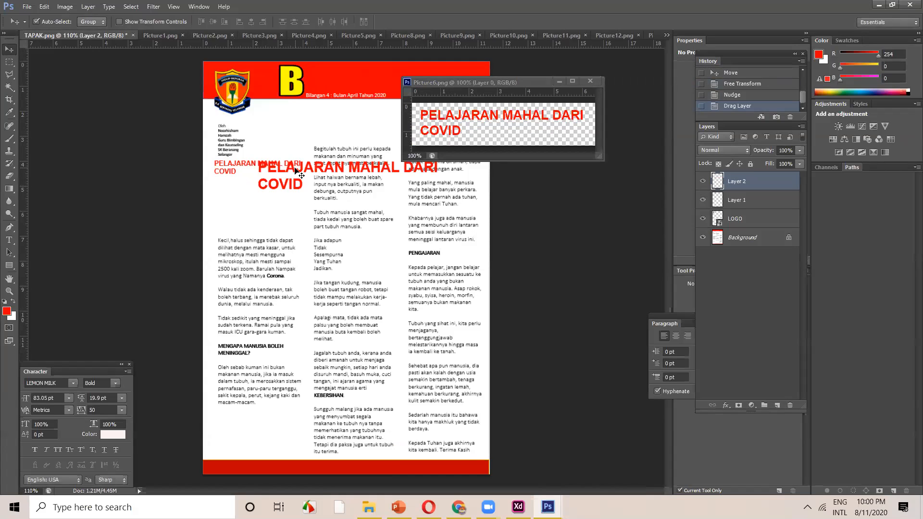
pyautogui.click(593, 83)
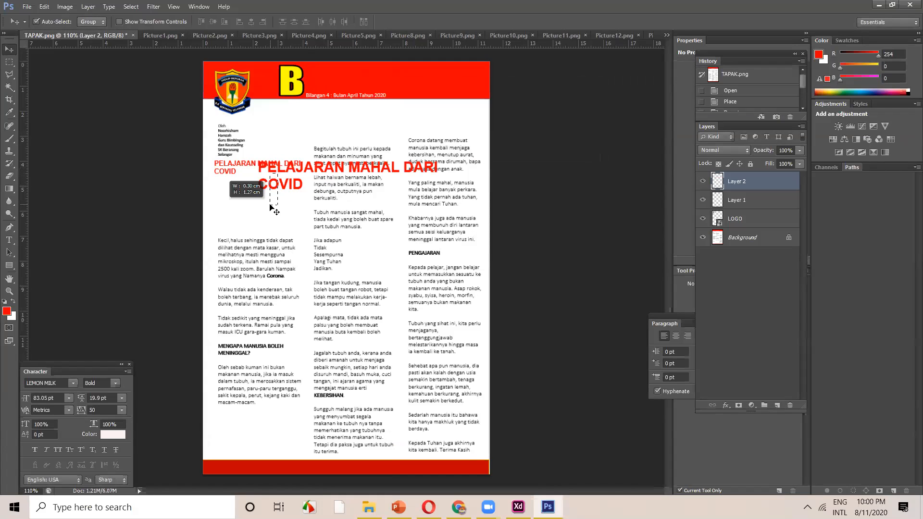
pyautogui.click(295, 181)
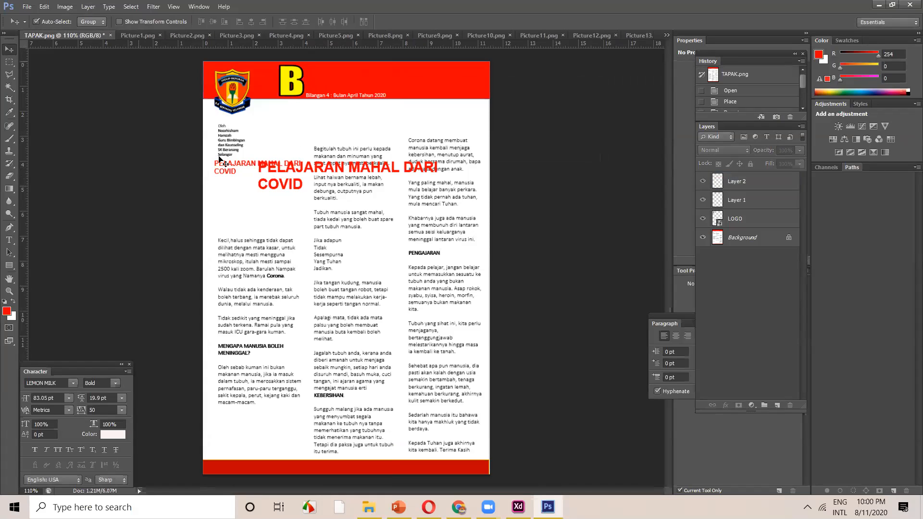
# Check the copied heading by toggling its layer's visibility and place it just below the small original heading
pyautogui.scroll(3, 283, 178)
pyautogui.moveTo(284, 180); pyautogui.dragTo(233, 197)
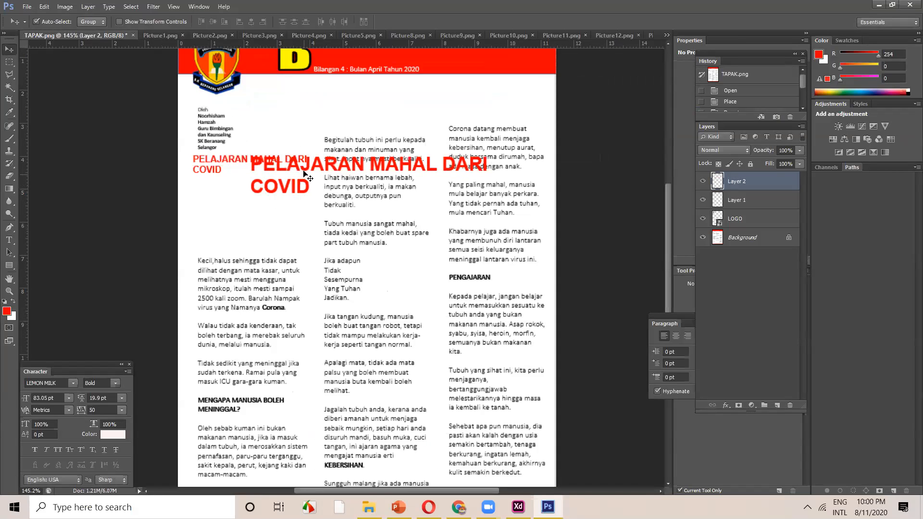
pyautogui.click(704, 181)
pyautogui.click(704, 183)
pyautogui.moveTo(356, 167); pyautogui.dragTo(299, 199)
pyautogui.click(287, 162)
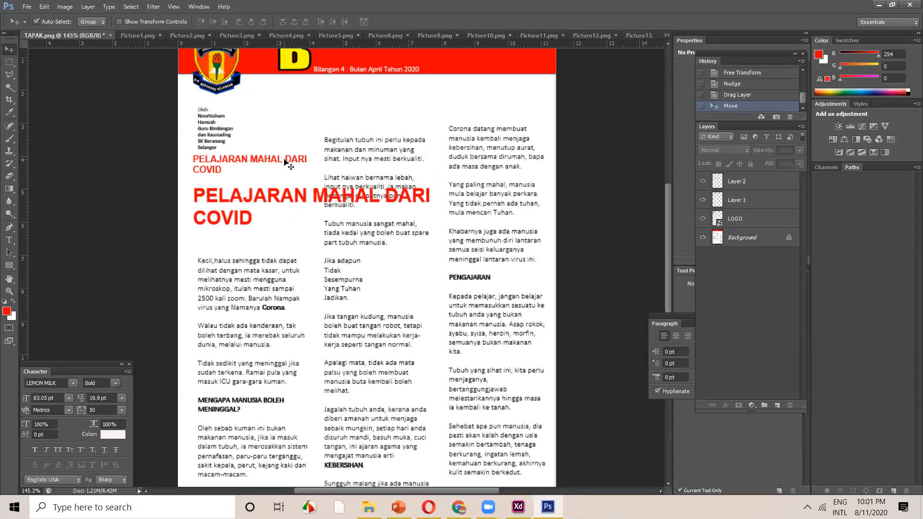
# Erase the small original PELAJARAN MAHAL DARI COVID heading from the Background layer with the Eraser brush reduced to about 35 px
pyautogui.click(744, 238)
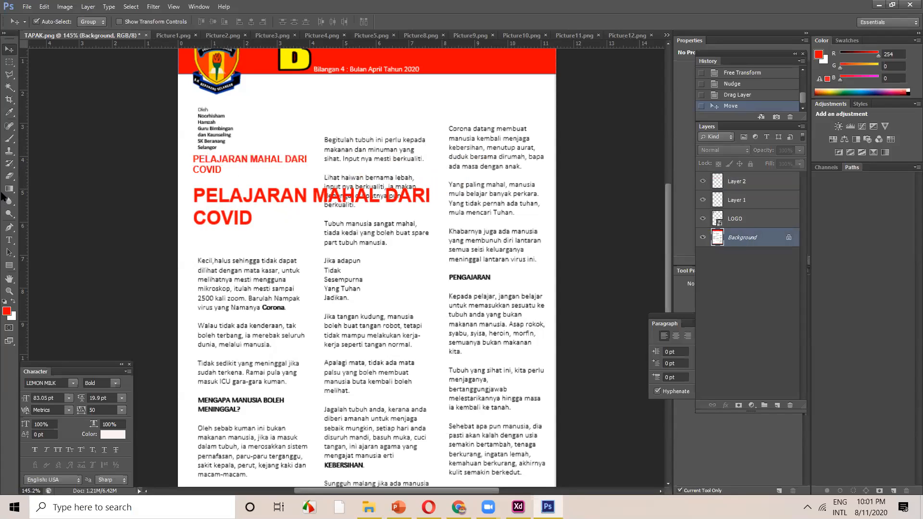
pyautogui.click(9, 178)
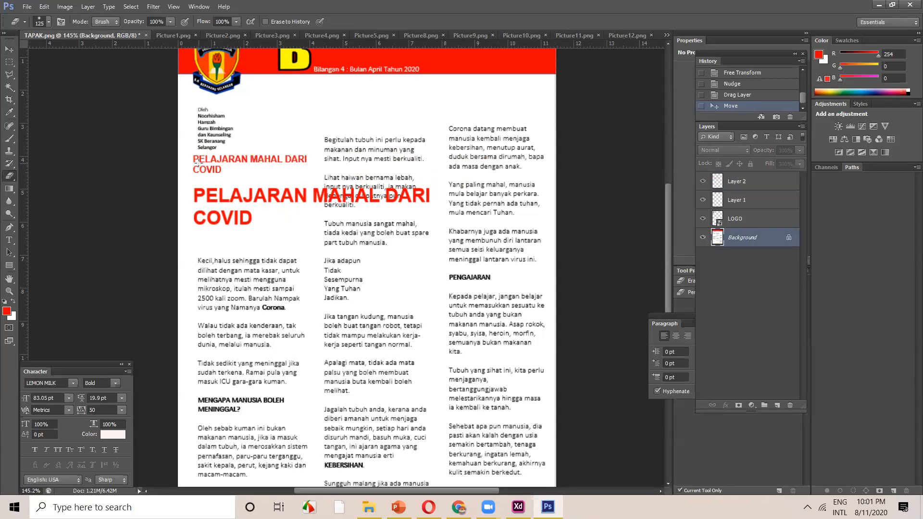
pyautogui.press('[')
pyautogui.press('[')
pyautogui.press('[')
pyautogui.press('[')
pyautogui.press('[')
pyautogui.press('[')
pyautogui.press('[')
pyautogui.moveTo(198, 162); pyautogui.dragTo(289, 165)
pyautogui.press('[')
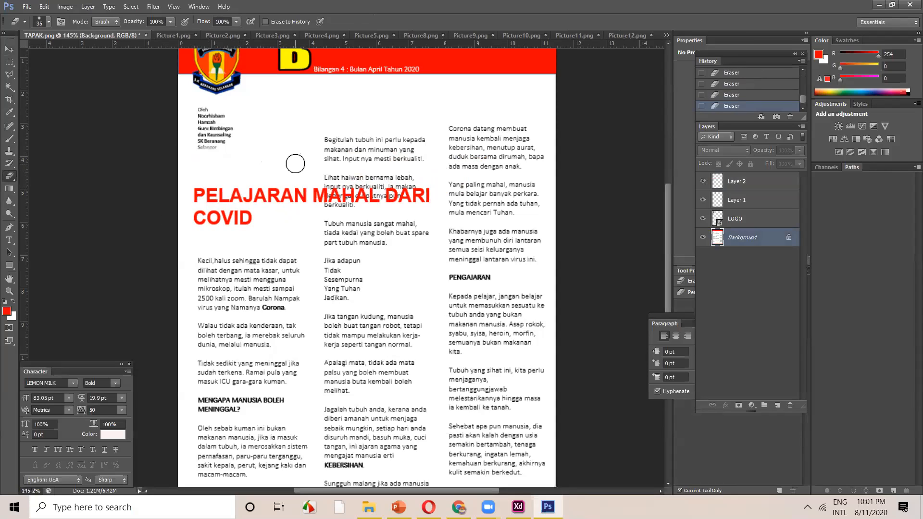
# Move the copied heading into the erased spot and scale it to about 52.5% width with reduced height to fit the first column
pyautogui.click(9, 49)
pyautogui.moveTo(240, 200); pyautogui.dragTo(244, 170)
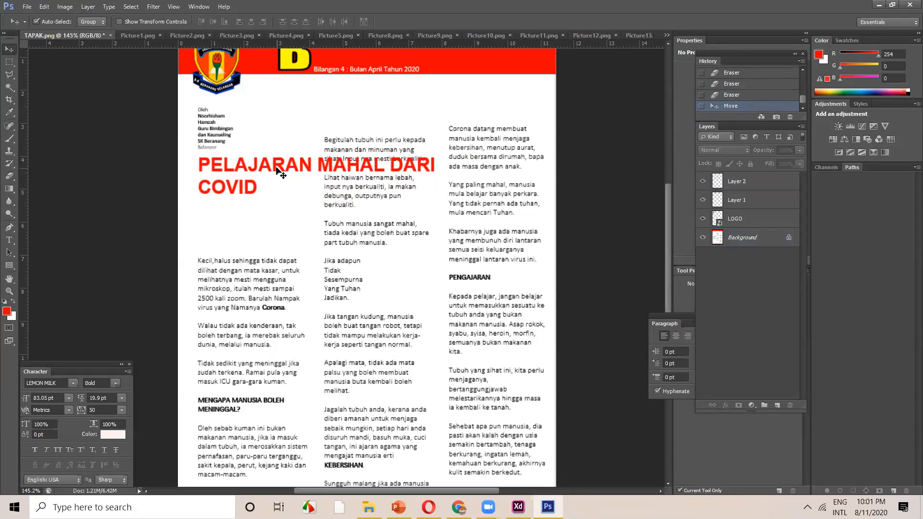
pyautogui.click(429, 168)
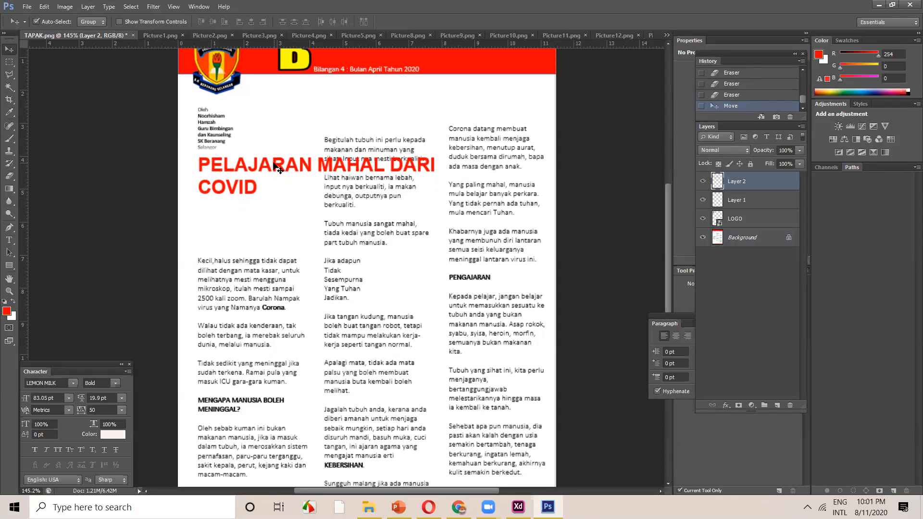
pyautogui.hotkey('ctrl', 't')
pyautogui.moveTo(434, 175); pyautogui.dragTo(322, 175)
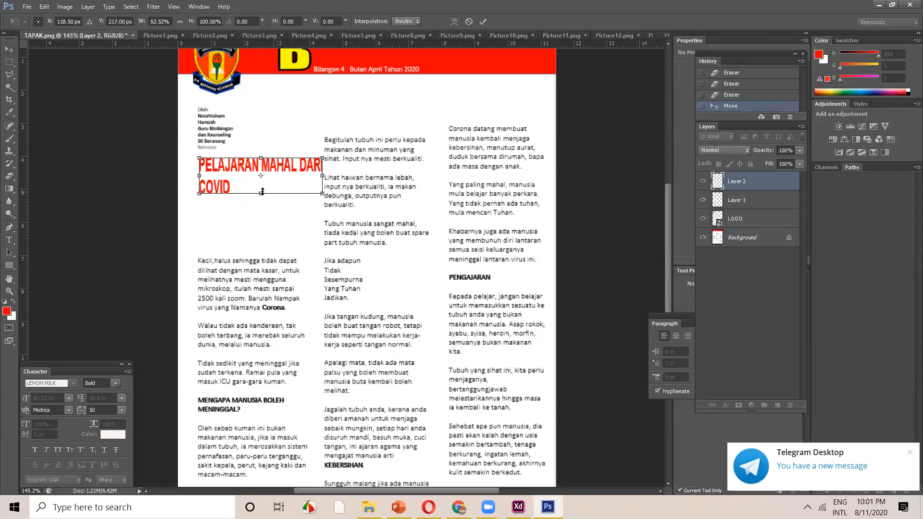
pyautogui.moveTo(260, 193); pyautogui.dragTo(261, 176)
pyautogui.press('Return')
pyautogui.scroll(3, 303, 168)
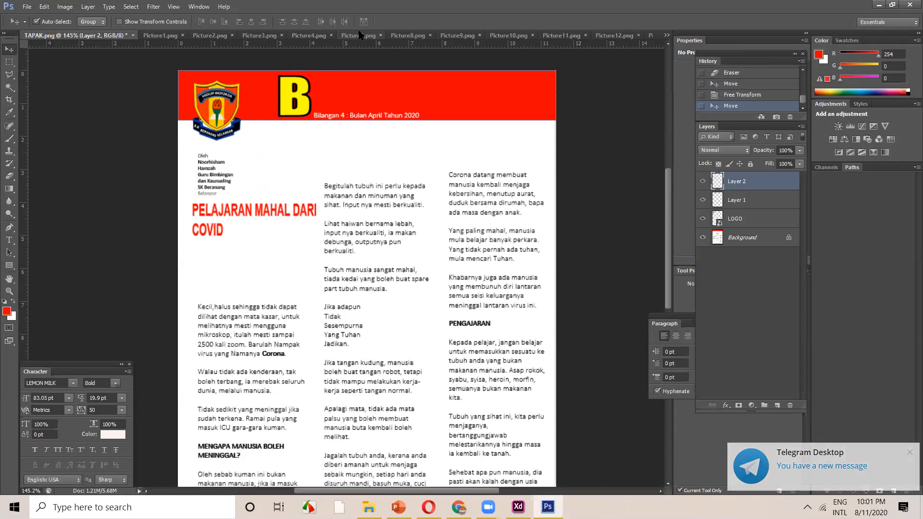
# Copy the STIGMA MASYARAKAT title from Picture5 onto the TAPAK page below the header, close Picture5, and adjust the title's position
pyautogui.moveTo(360, 35); pyautogui.dragTo(387, 82)
pyautogui.moveTo(482, 172); pyautogui.dragTo(385, 144)
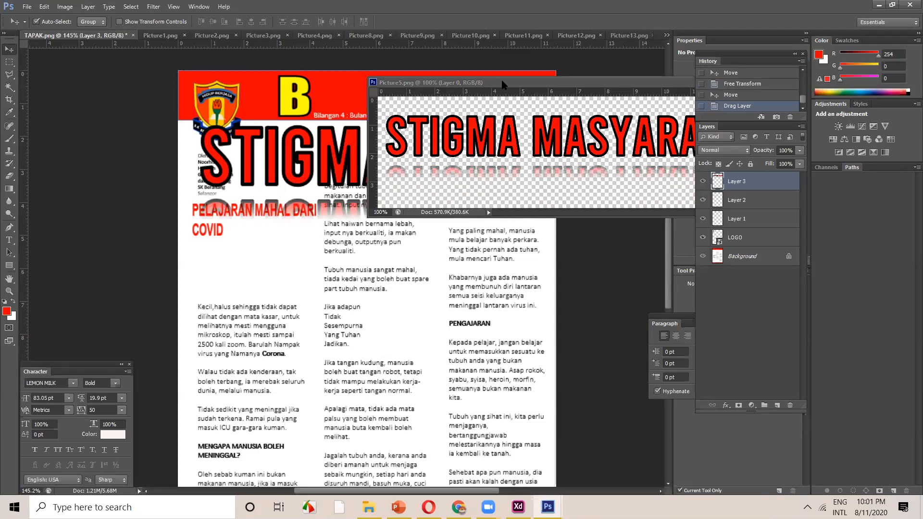
pyautogui.moveTo(501, 82); pyautogui.dragTo(262, 227)
pyautogui.click(538, 226)
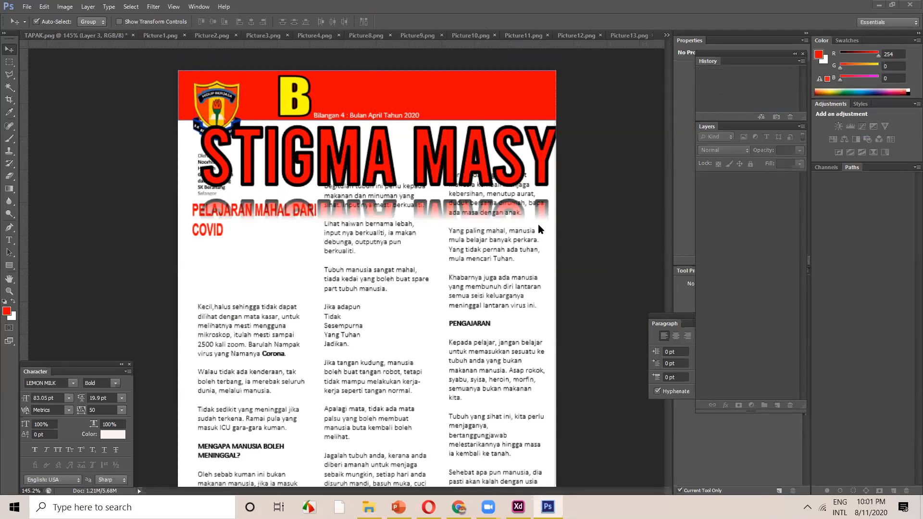
pyautogui.moveTo(384, 164); pyautogui.dragTo(453, 172)
pyautogui.click(467, 168)
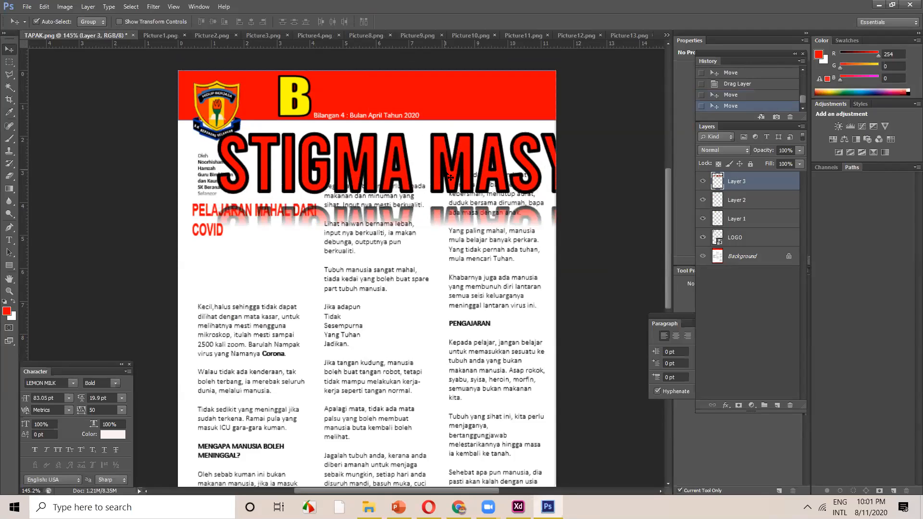
# Transform the STIGMA MASYARAKAT title to about 51% width and 50% height with -0.60 horizontal skew, fitting it just below the red header
pyautogui.hotkey('ctrl', 't')
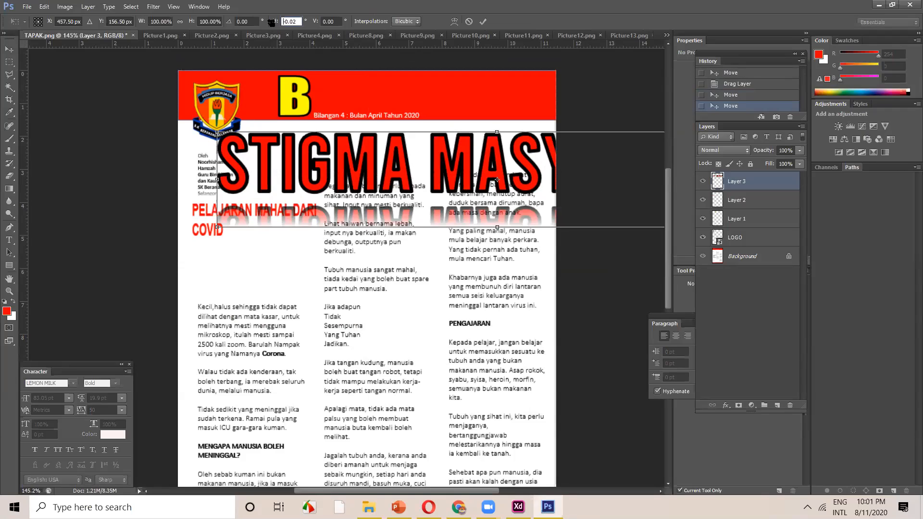
pyautogui.moveTo(276, 21); pyautogui.dragTo(282, 17)
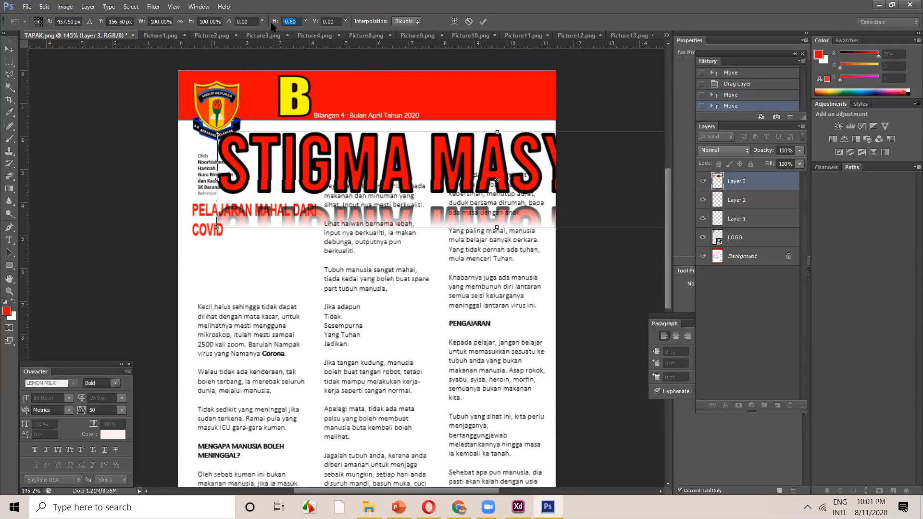
pyautogui.moveTo(383, 169); pyautogui.dragTo(360, 178)
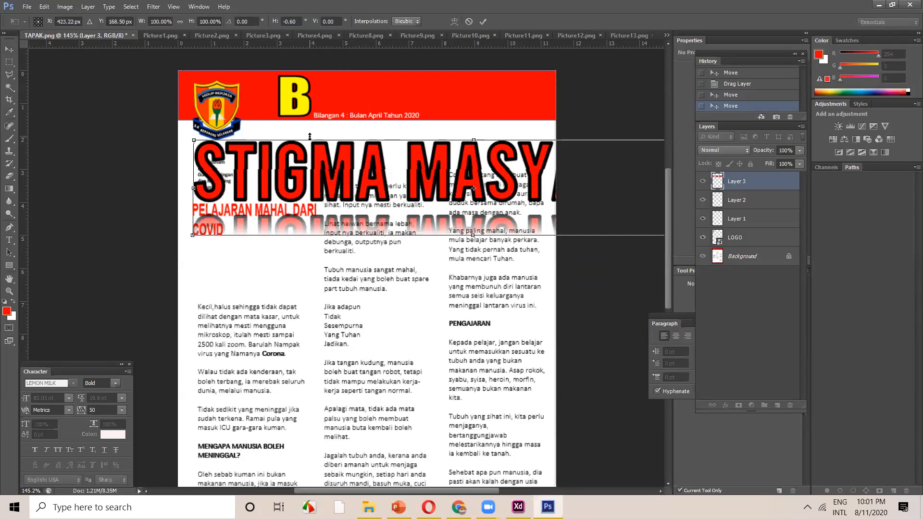
pyautogui.hotkey('ctrl', 'z')
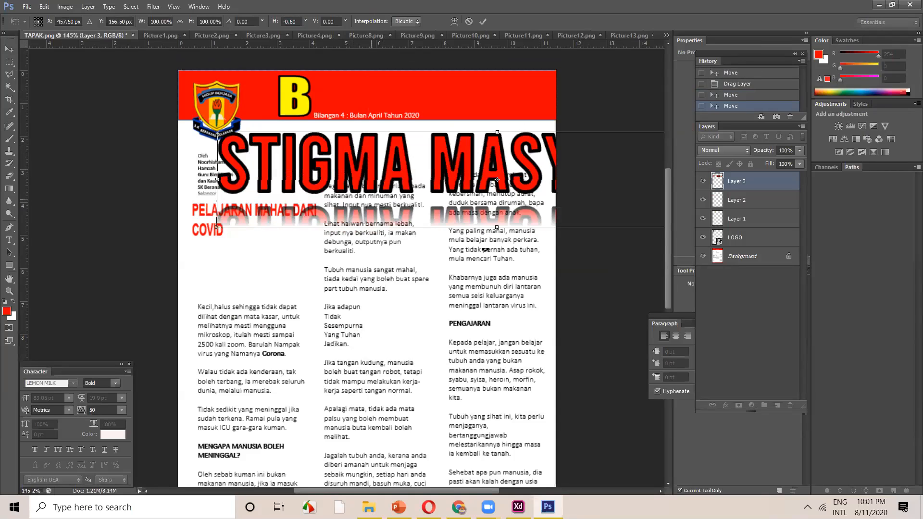
pyautogui.moveTo(467, 177); pyautogui.dragTo(442, 181)
pyautogui.moveTo(192, 136); pyautogui.dragTo(223, 135)
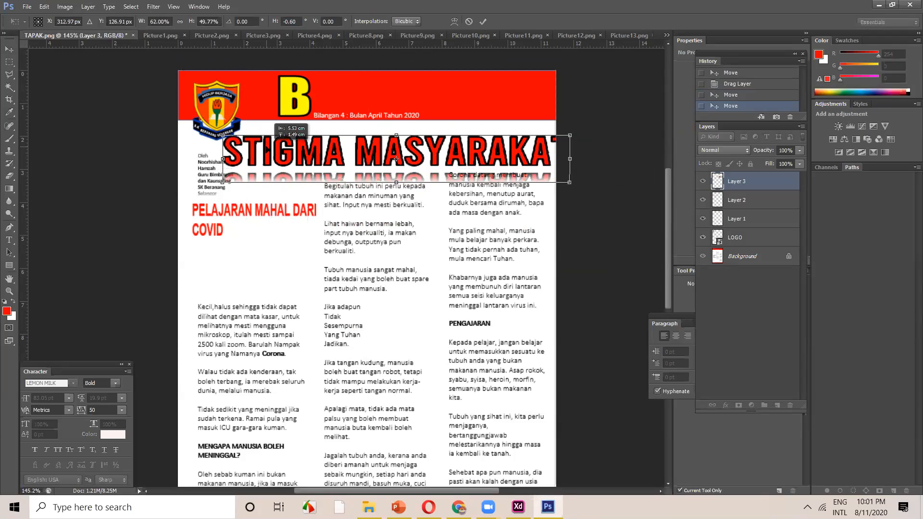
pyautogui.moveTo(571, 157); pyautogui.dragTo(514, 143)
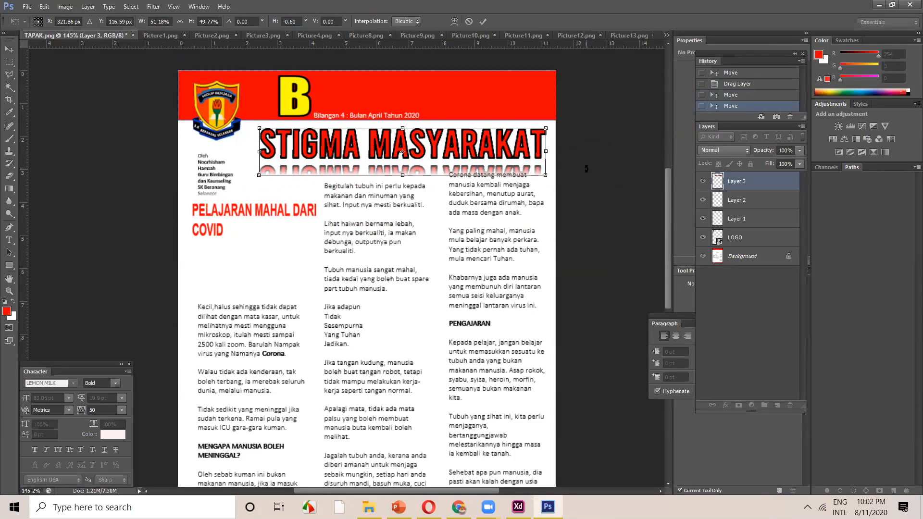
pyautogui.press('Return')
# Copy the letters U and L from Picture8 and Picture9 into the TAPAK header beside the B, and close both pictures
pyautogui.moveTo(425, 40); pyautogui.dragTo(429, 79)
pyautogui.moveTo(448, 149); pyautogui.dragTo(368, 147)
pyautogui.moveTo(405, 36); pyautogui.dragTo(446, 88)
pyautogui.moveTo(443, 120); pyautogui.dragTo(322, 95)
pyautogui.click(480, 73)
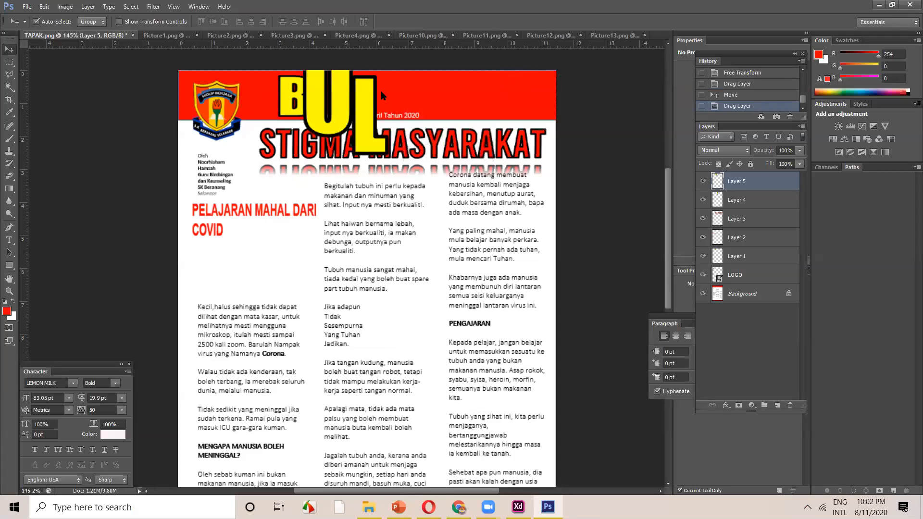
# Copy the cartoon girl with the teddy bear from Picture4 to the lower part of the first column and close Picture4
pyautogui.moveTo(386, 54); pyautogui.dragTo(405, 81)
pyautogui.moveTo(420, 129); pyautogui.dragTo(275, 440)
pyautogui.click(450, 79)
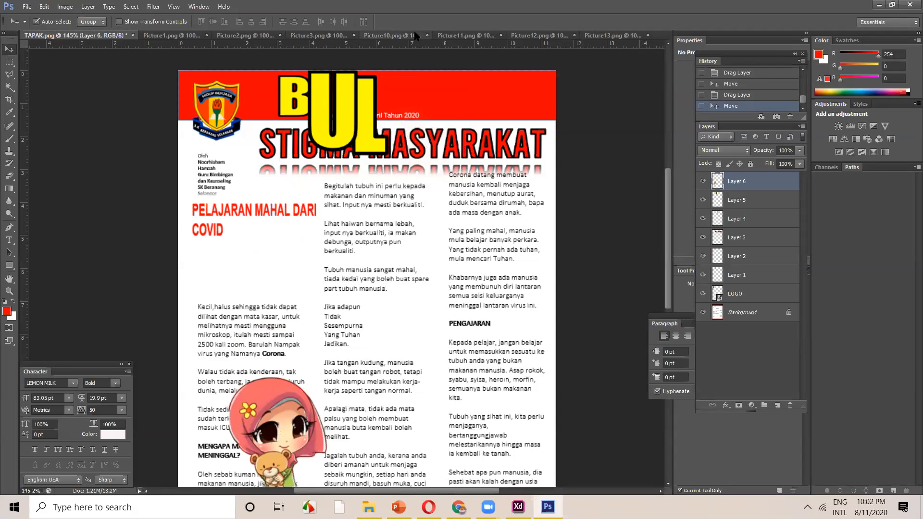
# Copy the letter E from Picture10 onto the TAPAK header and close Picture10
pyautogui.click(388, 36)
pyautogui.moveTo(387, 36); pyautogui.dragTo(455, 119)
pyautogui.moveTo(417, 163); pyautogui.dragTo(360, 120)
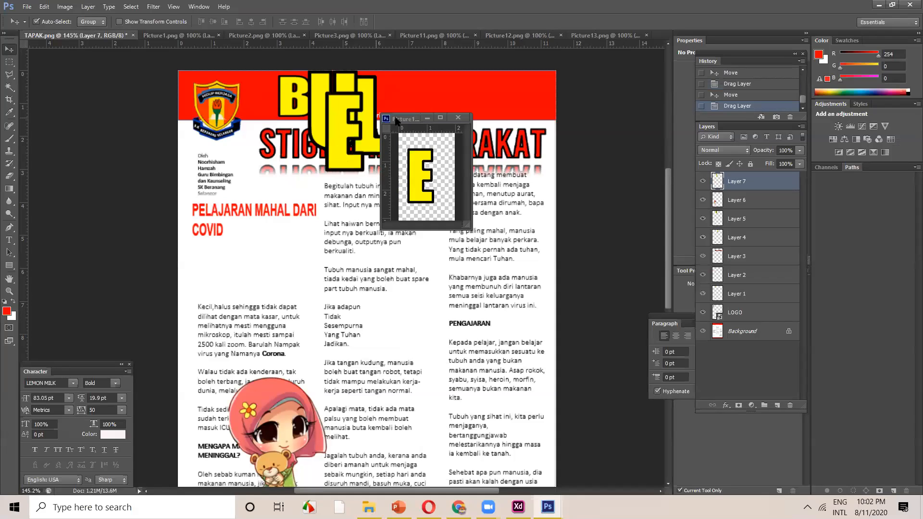
pyautogui.click(457, 117)
# Spread the letters L and E apart to the right of the U and undo the last move
pyautogui.moveTo(377, 81); pyautogui.dragTo(423, 105)
pyautogui.moveTo(344, 131); pyautogui.dragTo(434, 169)
pyautogui.moveTo(422, 107); pyautogui.dragTo(371, 107)
pyautogui.moveTo(440, 178); pyautogui.dragTo(408, 103)
pyautogui.moveTo(437, 165)
pyautogui.mouseDown()
pyautogui.moveTo(426, 127)
pyautogui.moveTo(430, 142)
pyautogui.moveTo(438, 106)
pyautogui.moveTo(437, 164)
pyautogui.mouseUp()
pyautogui.hotkey('ctrl', 'z')
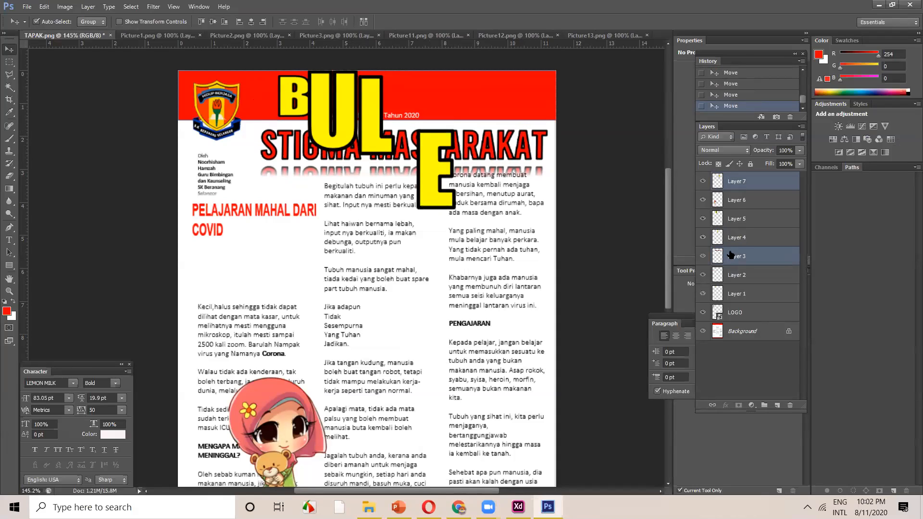
# Check the STIGMA MASYARAKAT layer by toggling its visibility, select only the E layer, and move the E next to the L
pyautogui.click(717, 256)
pyautogui.click(703, 256)
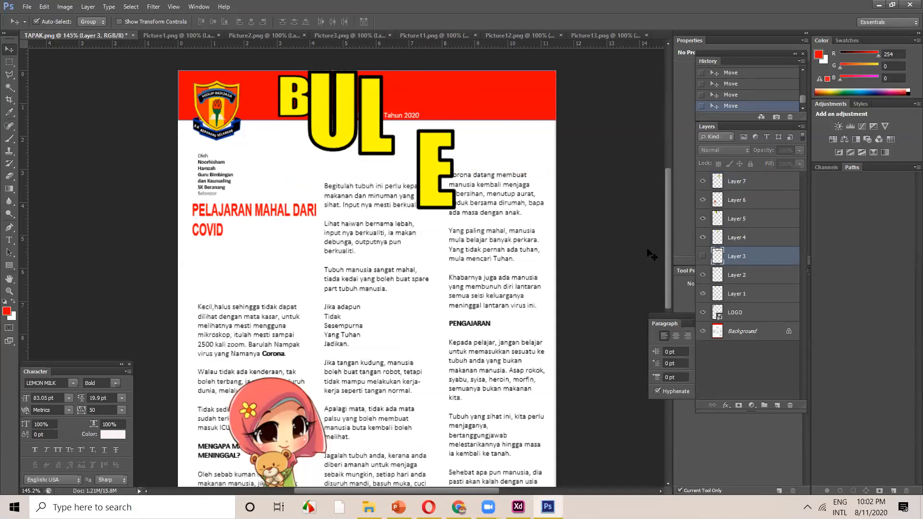
pyautogui.click(703, 257)
pyautogui.click(734, 184)
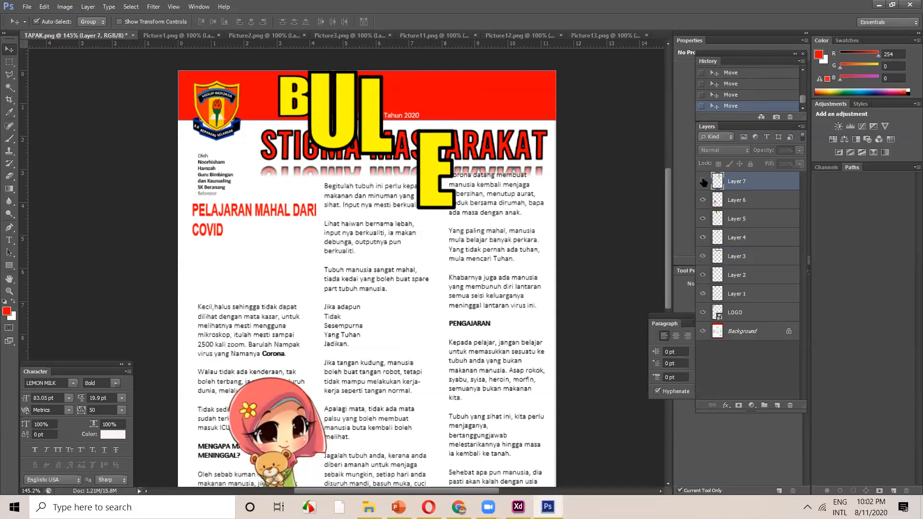
pyautogui.moveTo(462, 175); pyautogui.dragTo(440, 125)
# Copy the letter T from Picture11 onto the TAPAK page to the lower right of the E and close Picture11
pyautogui.click(441, 35)
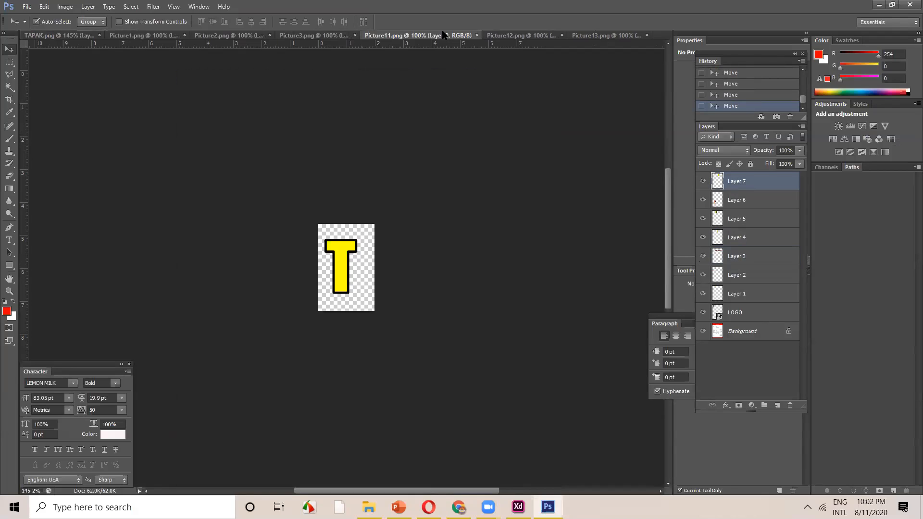
pyautogui.moveTo(442, 39); pyautogui.dragTo(463, 99)
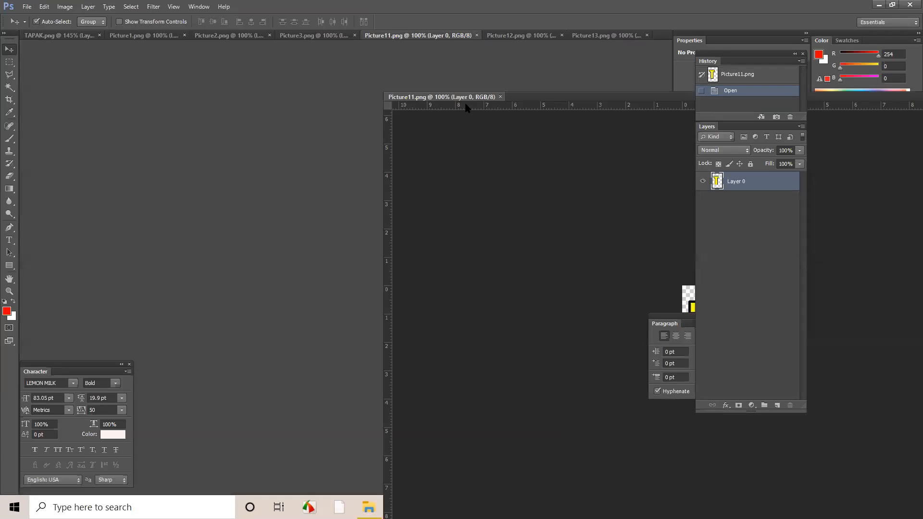
pyautogui.moveTo(427, 146); pyautogui.dragTo(471, 117)
pyautogui.click(459, 95)
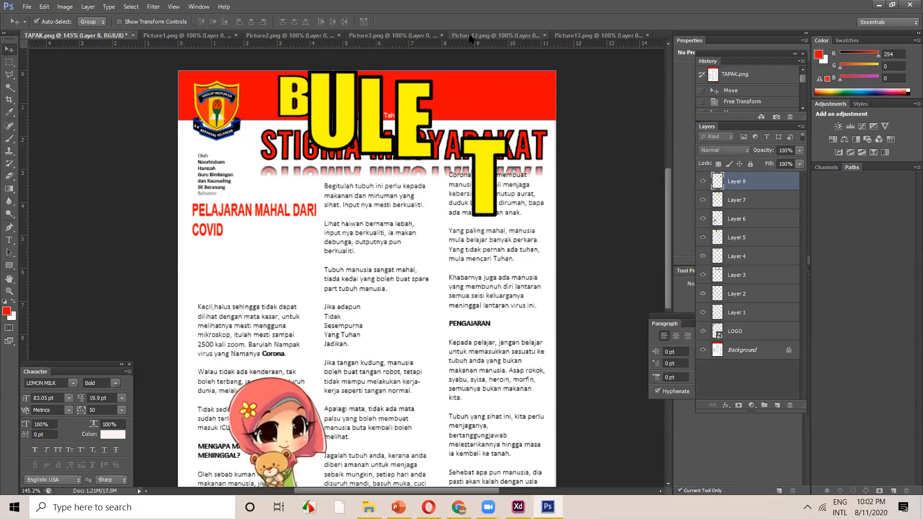
# Copy the letters I and N from Picture12 and Picture13 onto the TAPAK page on either side of the T, and close both pictures
pyautogui.click(471, 36)
pyautogui.moveTo(471, 38); pyautogui.dragTo(512, 178)
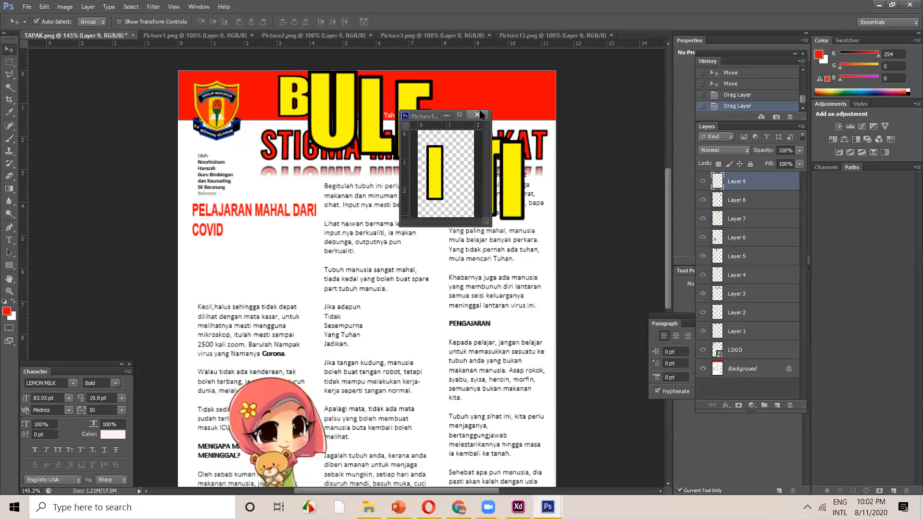
pyautogui.click(553, 35)
pyautogui.moveTo(552, 35); pyautogui.dragTo(539, 94)
pyautogui.moveTo(529, 163); pyautogui.dragTo(445, 182)
pyautogui.click(571, 92)
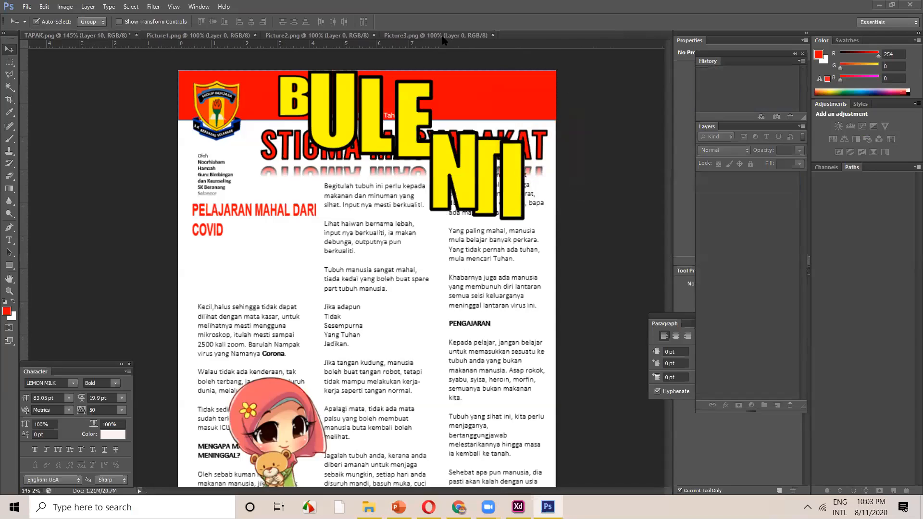
# Copy the coronavirus image from Picture3 onto the middle column of the TAPAK page, close Picture3, and adjust the virus's position
pyautogui.click(427, 35)
pyautogui.moveTo(423, 35); pyautogui.dragTo(366, 104)
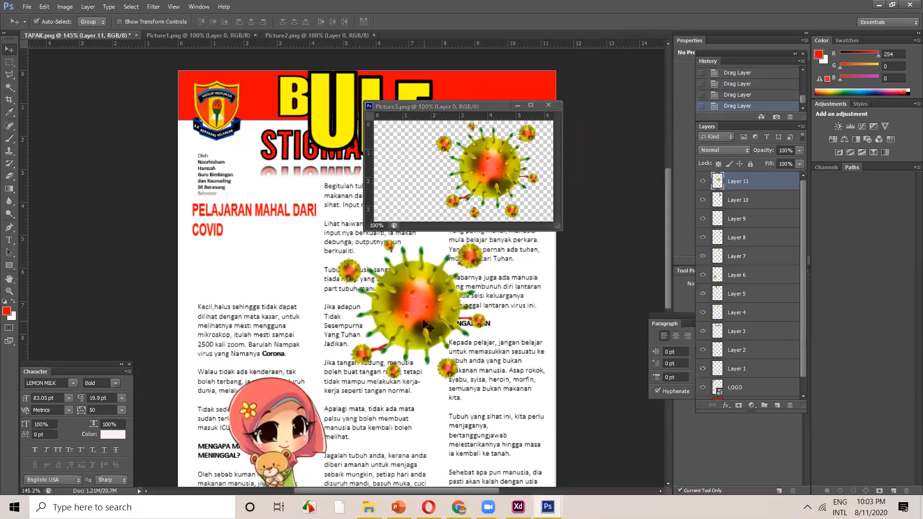
pyautogui.moveTo(434, 315); pyautogui.dragTo(415, 320)
pyautogui.click(548, 105)
pyautogui.moveTo(426, 283); pyautogui.dragTo(426, 297)
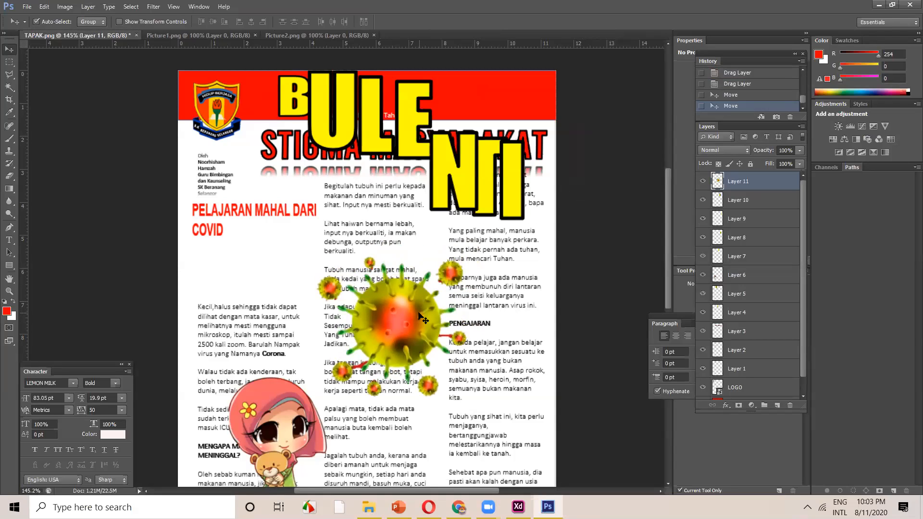
# Scale the coronavirus image down to about 65% wide and 66% high and keep it beside the middle column's text
pyautogui.hotkey('ctrl', 't')
pyautogui.moveTo(467, 258); pyautogui.dragTo(415, 304)
pyautogui.moveTo(379, 337); pyautogui.dragTo(406, 310)
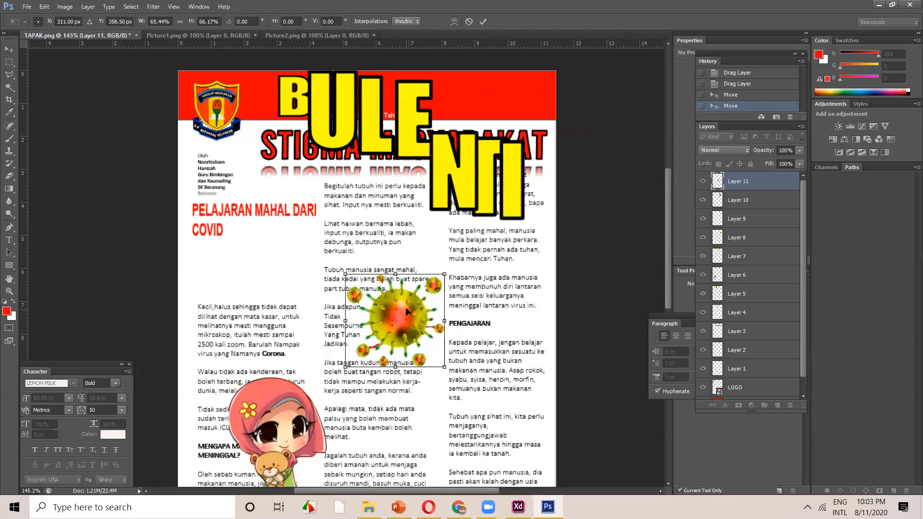
pyautogui.press('Return')
# Copy the doctor-with-megaphone image from Picture2 onto the first column of the TAPAK page, below the PELAJARAN MAHAL heading, and close Picture2
pyautogui.click(311, 36)
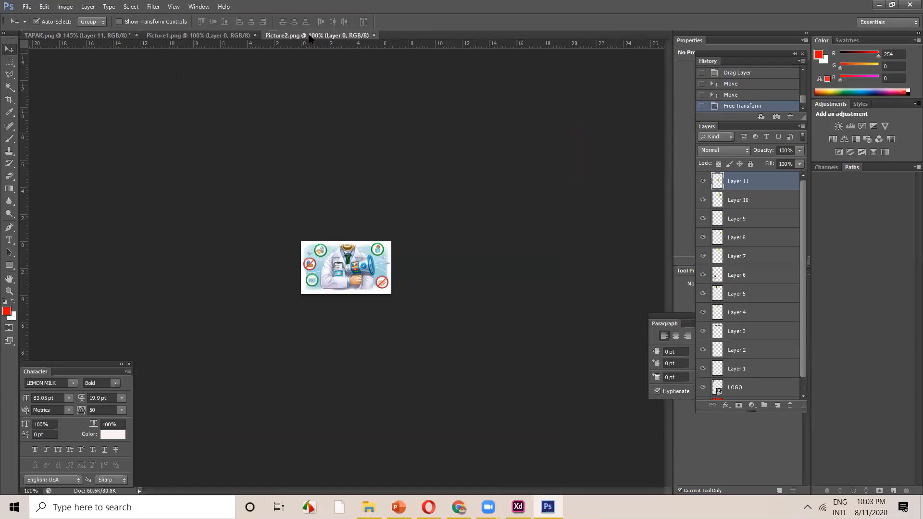
pyautogui.moveTo(310, 35); pyautogui.dragTo(358, 101)
pyautogui.moveTo(387, 151); pyautogui.dragTo(288, 272)
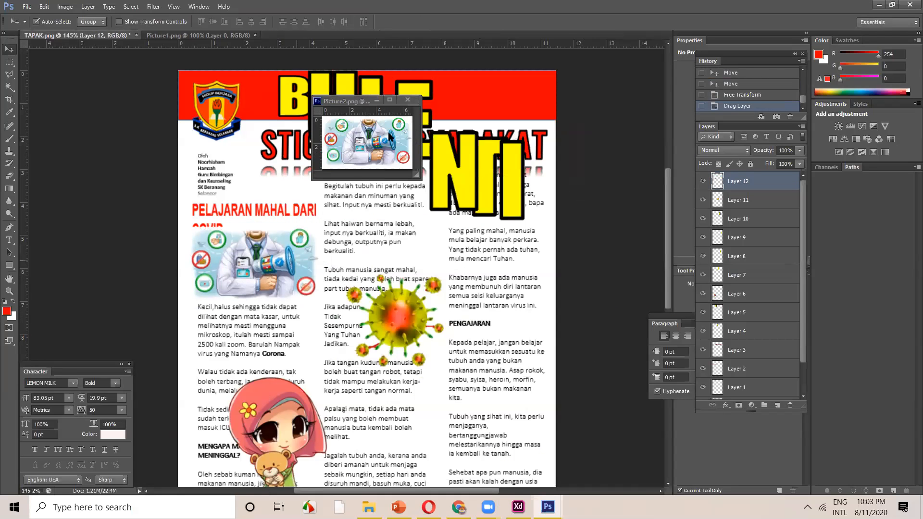
pyautogui.click(408, 99)
# Copy the man's portrait from Picture1 onto the TAPAK page above the doctor image and close Picture1
pyautogui.click(208, 36)
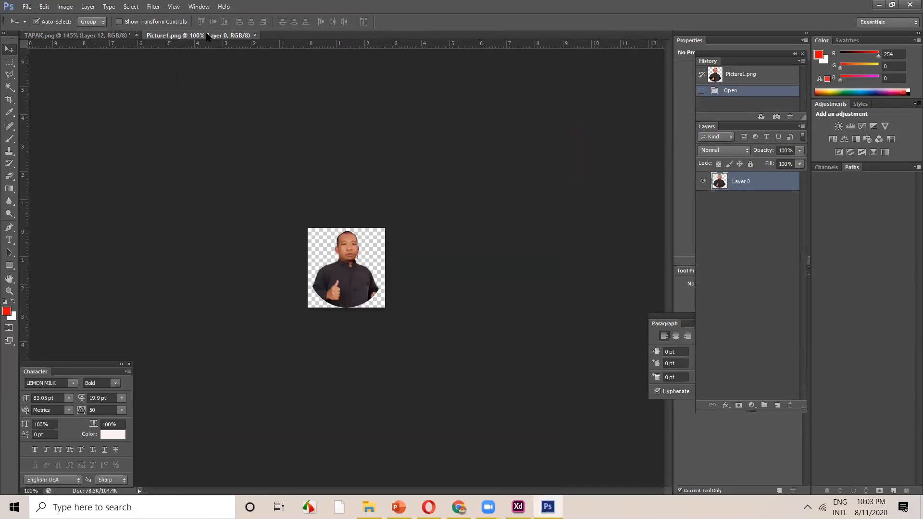
pyautogui.moveTo(216, 84); pyautogui.dragTo(192, 109)
pyautogui.moveTo(234, 168); pyautogui.dragTo(269, 159)
pyautogui.click(246, 108)
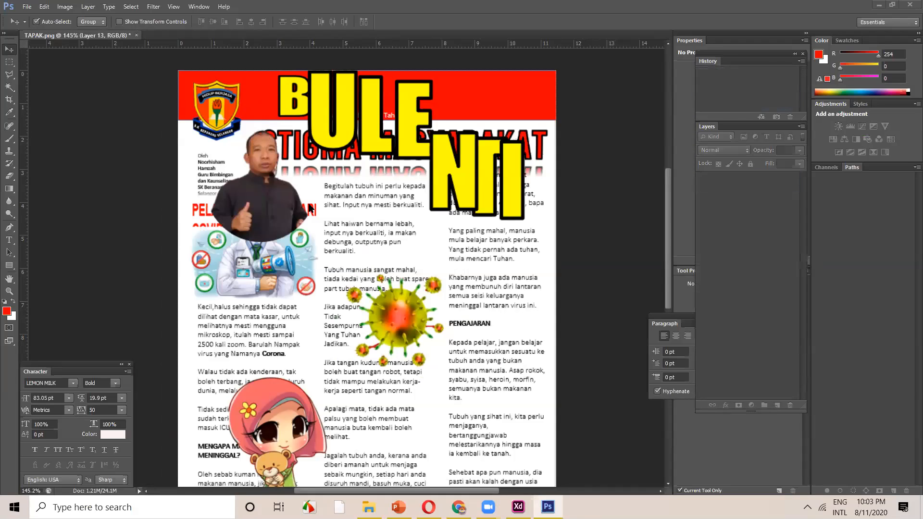
# Move the cartoon girl down to the foot of the first column, just above the red footer band
pyautogui.scroll(-2, 390, 297)
pyautogui.scroll(-3, 364, 290)
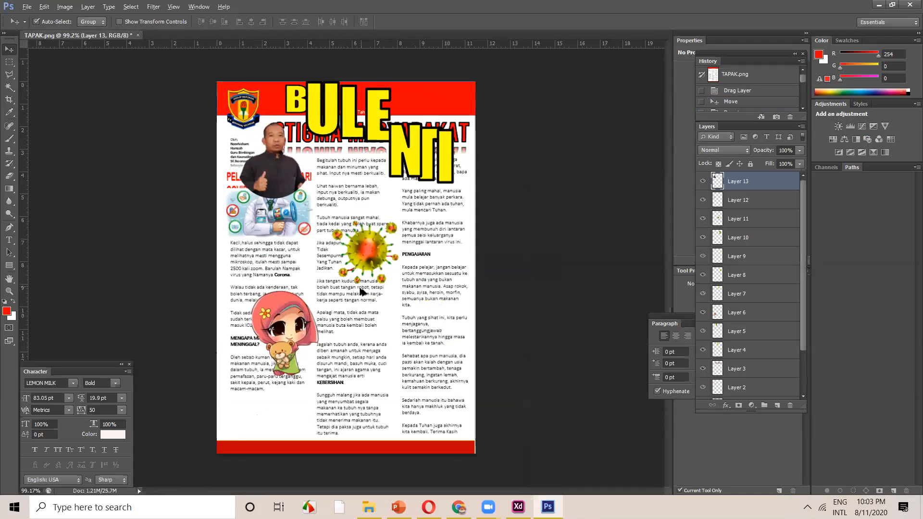
pyautogui.moveTo(301, 325); pyautogui.dragTo(299, 384)
pyautogui.moveTo(311, 351); pyautogui.dragTo(330, 353)
pyautogui.hotkey('ctrl', 't')
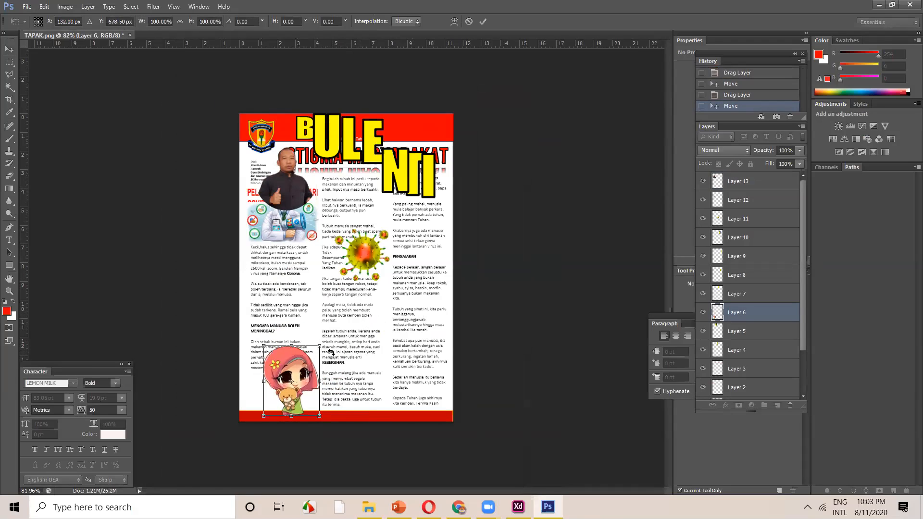
pyautogui.press('Return')
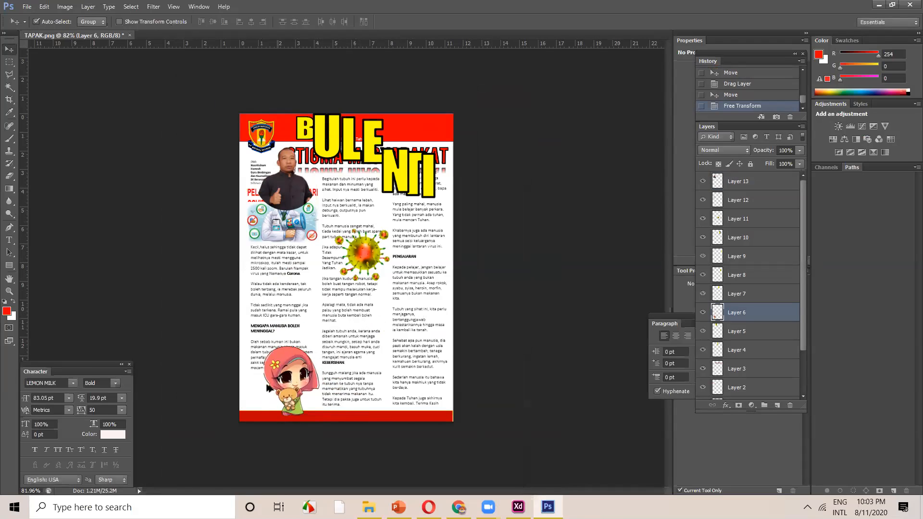
# Shift the cartoon girl slightly up and scale it down to fit the blank space below the first column's text
pyautogui.hotkey('ctrl', '+')
pyautogui.scroll(1, 279, 394)
pyautogui.moveTo(271, 412); pyautogui.dragTo(278, 399)
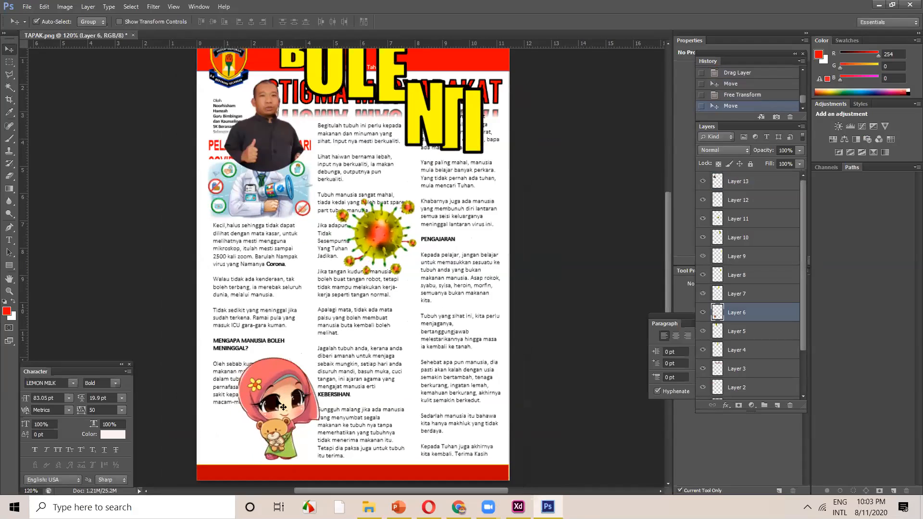
pyautogui.hotkey('ctrl', 't')
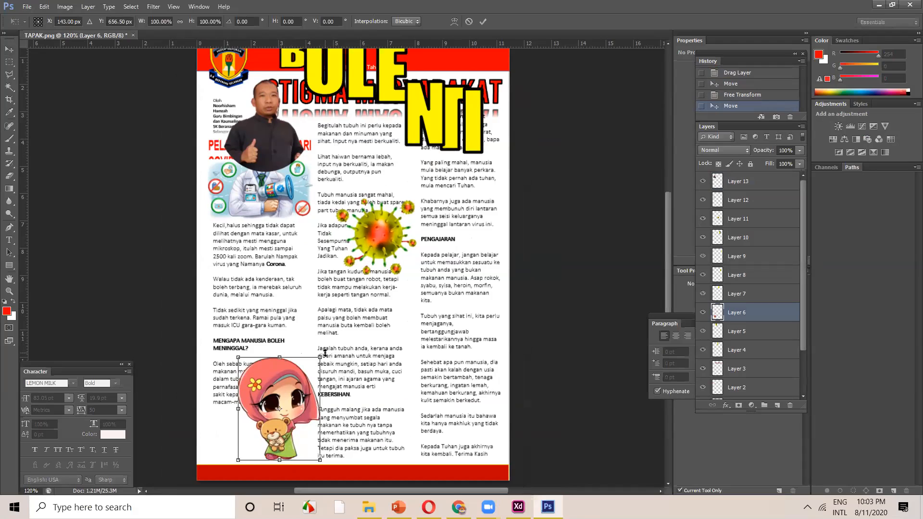
pyautogui.moveTo(320, 356); pyautogui.dragTo(287, 429)
pyautogui.press('Return')
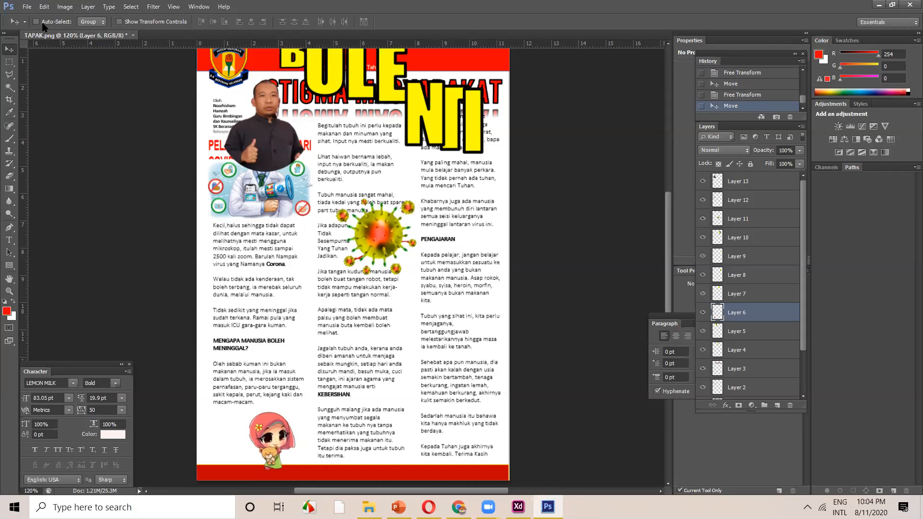
# Reposition the cartoon girl at the foot of the first column and enlarge it moderately
pyautogui.moveTo(300, 336); pyautogui.dragTo(276, 400)
pyautogui.moveTo(383, 251); pyautogui.dragTo(425, 147)
pyautogui.moveTo(270, 427); pyautogui.dragTo(268, 432)
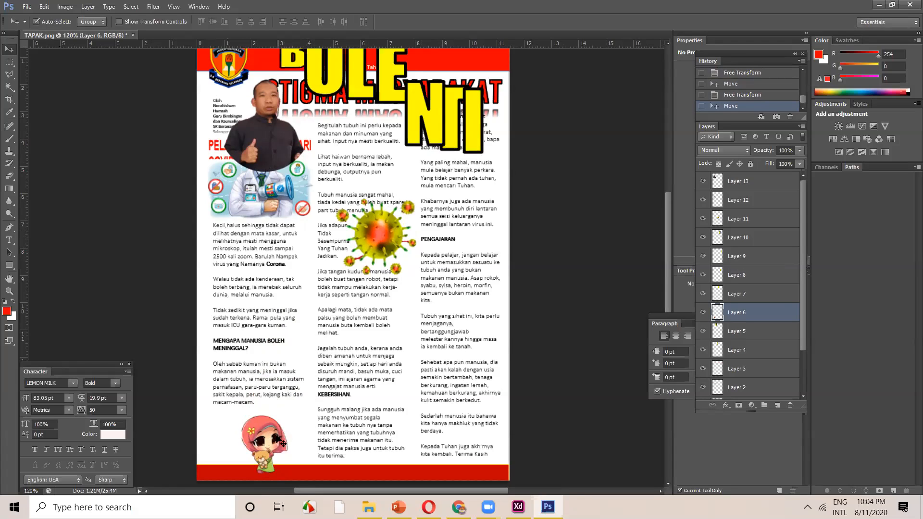
pyautogui.hotkey('ctrl', 't')
pyautogui.moveTo(289, 416); pyautogui.dragTo(308, 390)
pyautogui.hotkey('ctrl', 'z')
pyautogui.press('Return')
pyautogui.moveTo(284, 423); pyautogui.dragTo(285, 424)
# Scale the man's portrait to about 55% wide and 59% high and place it beside the author's byline
pyautogui.click(423, 121)
pyautogui.scroll(2, 381, 129)
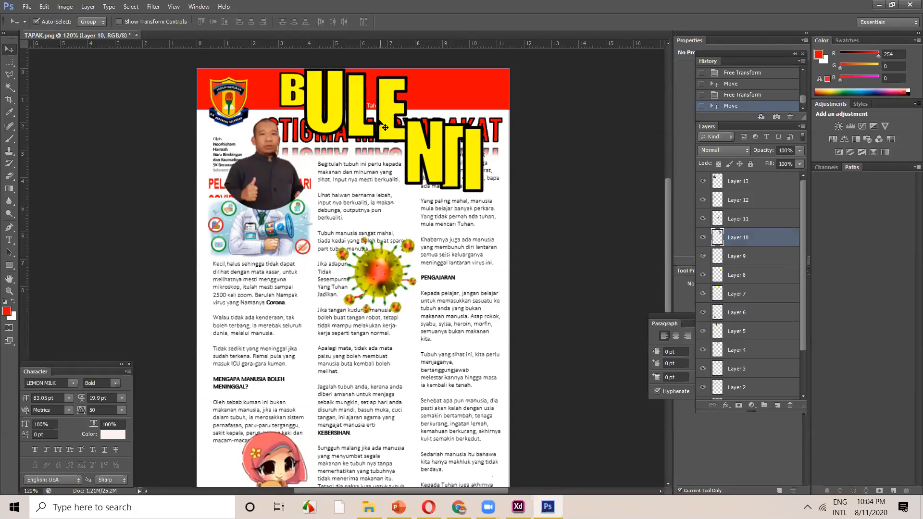
pyautogui.scroll(4, 338, 118)
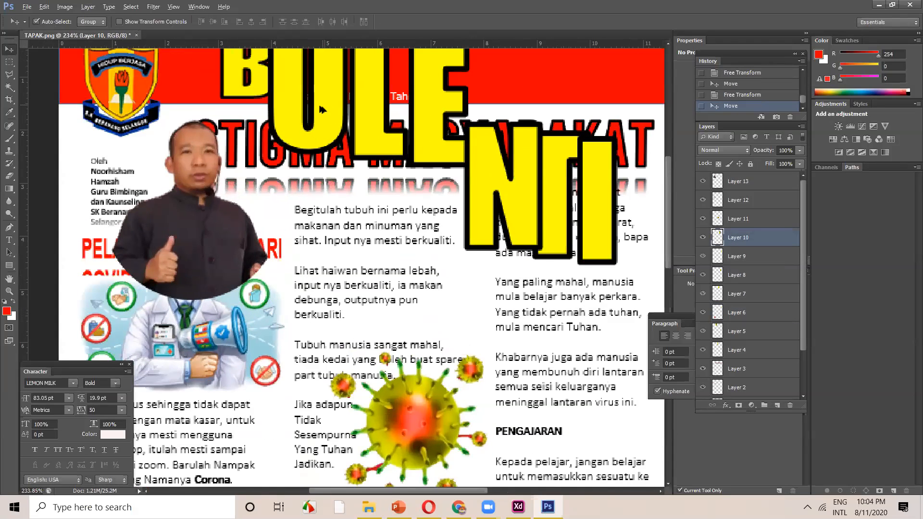
pyautogui.scroll(-2, 320, 107)
pyautogui.click(240, 224)
pyautogui.moveTo(184, 234); pyautogui.dragTo(202, 242)
pyautogui.hotkey('ctrl', 't')
pyautogui.moveTo(229, 23); pyautogui.dragTo(188, 28)
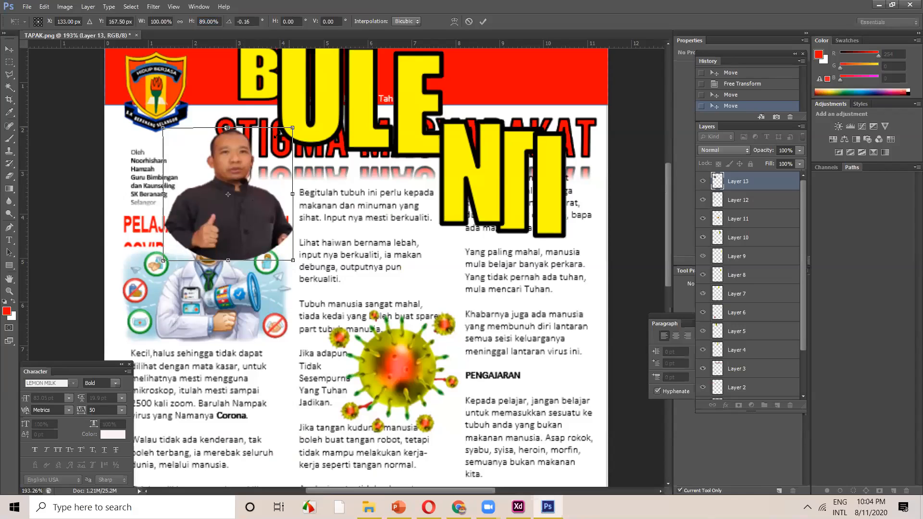
pyautogui.moveTo(291, 129); pyautogui.dragTo(230, 173)
pyautogui.moveTo(187, 217); pyautogui.dragTo(249, 170)
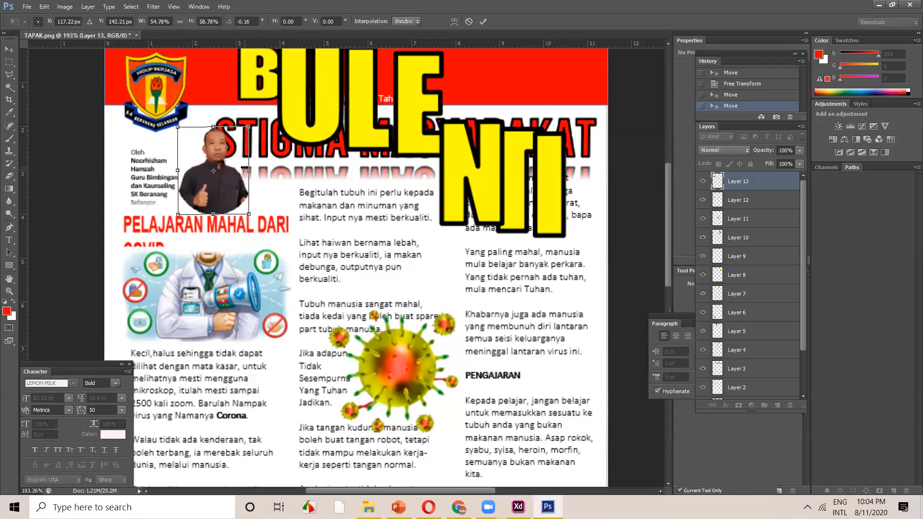
pyautogui.press('Return')
# Scale the letter U to about 62.5% wide and 53% high so it fits the red banner beside the B
pyautogui.click(328, 120)
pyautogui.scroll(3, 331, 130)
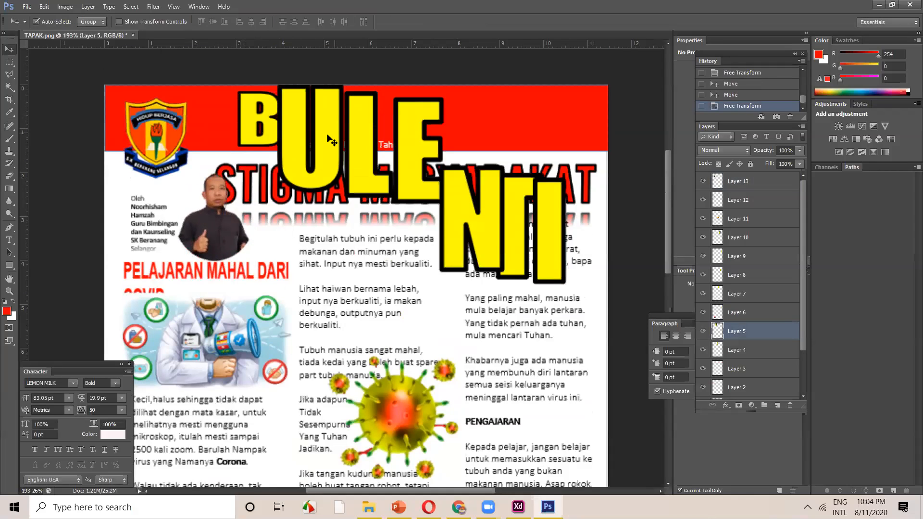
pyautogui.hotkey('ctrl', 't')
pyautogui.moveTo(342, 191); pyautogui.dragTo(313, 127)
pyautogui.moveTo(304, 89); pyautogui.dragTo(304, 92)
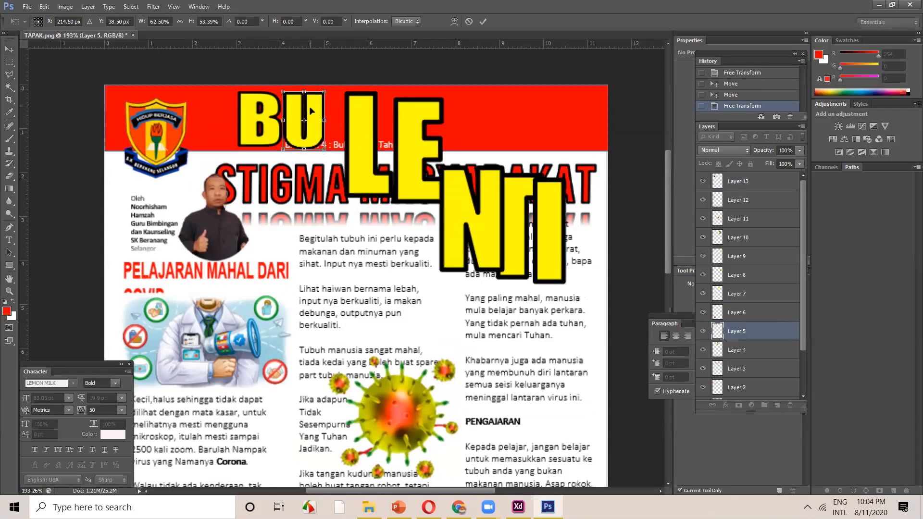
pyautogui.press('Return')
# Move the letter L next to the U and scale it to about 89% wide and 58% high
pyautogui.moveTo(366, 136); pyautogui.dragTo(349, 133)
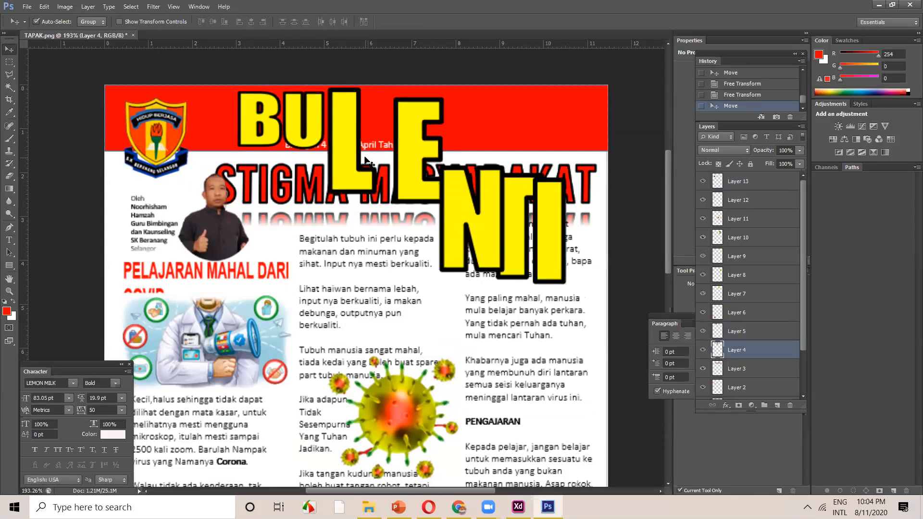
pyautogui.hotkey('ctrl', 't')
pyautogui.moveTo(376, 194); pyautogui.dragTo(371, 149)
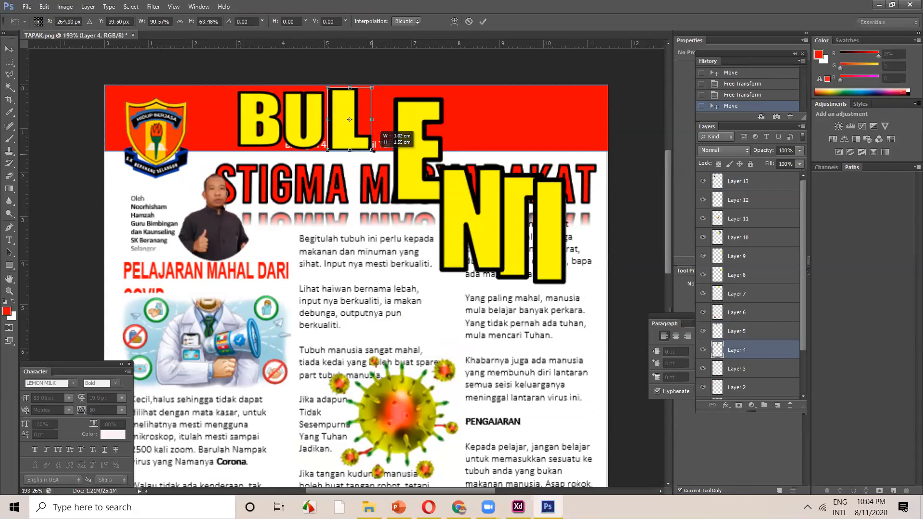
pyautogui.press('Return')
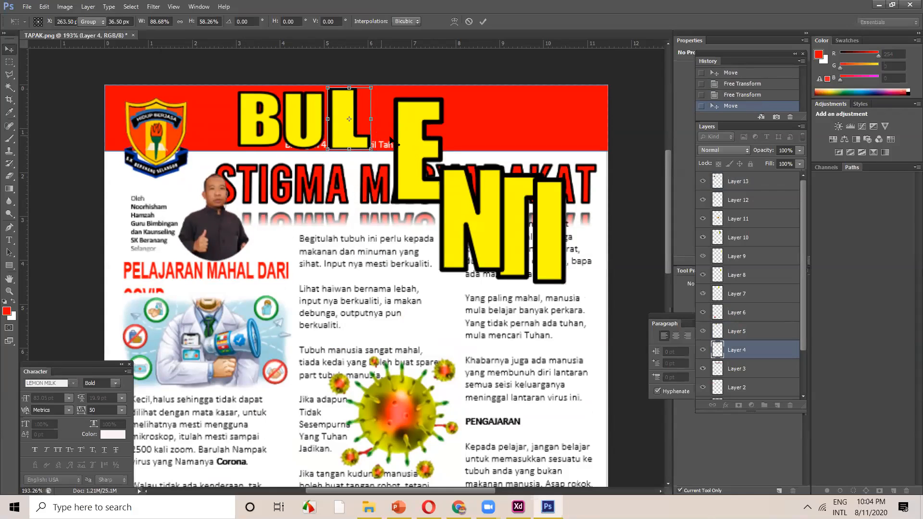
# Move the letter E next to the L and reduce its height to fit the red banner
pyautogui.moveTo(420, 163); pyautogui.dragTo(398, 154)
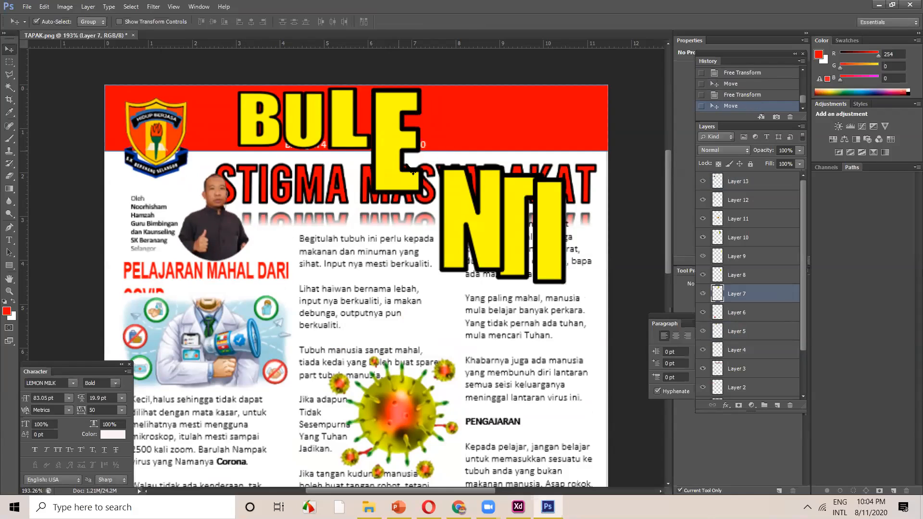
pyautogui.hotkey('ctrl', 't')
pyautogui.moveTo(398, 187); pyautogui.dragTo(399, 151)
pyautogui.press('Return')
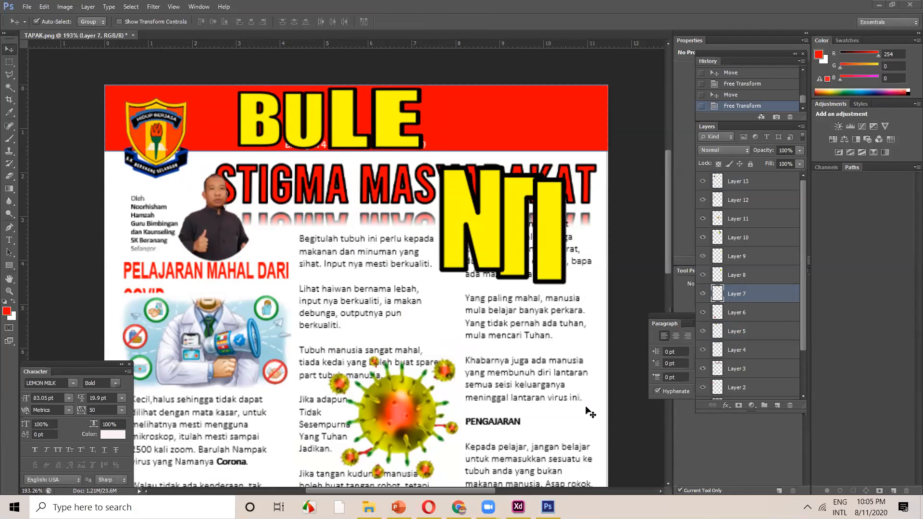
# Move the letter T into the banner after the E and scale it down to match the other letters
pyautogui.moveTo(521, 196); pyautogui.dragTo(472, 119)
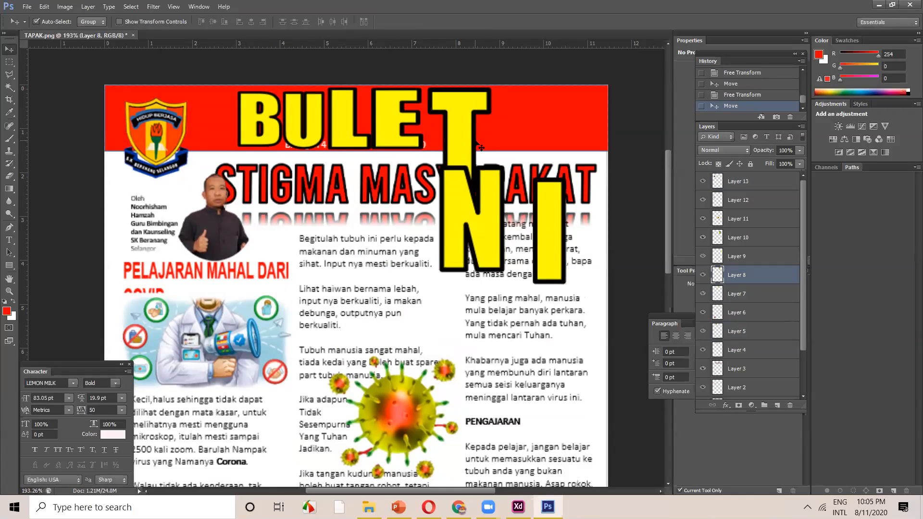
pyautogui.hotkey('ctrl', 't')
pyautogui.moveTo(492, 194); pyautogui.dragTo(466, 144)
pyautogui.press('Return')
# Move the letter I into the banner after the T and shorten it to the height of the other letters
pyautogui.scroll(2, 444, 120)
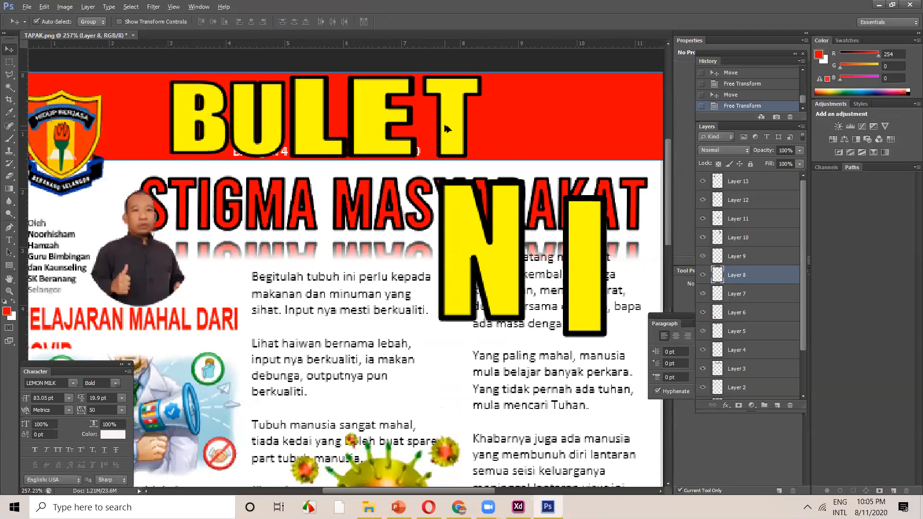
pyautogui.moveTo(605, 262); pyautogui.dragTo(517, 132)
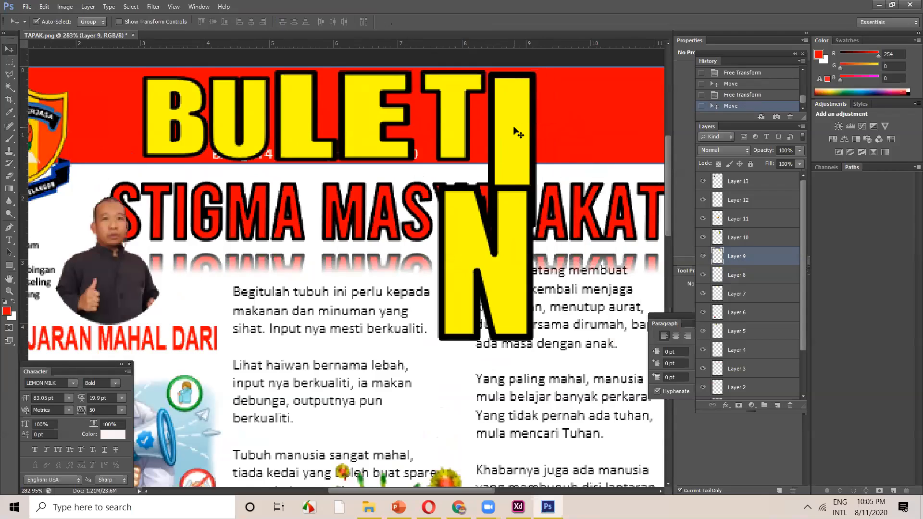
pyautogui.hotkey('ctrl', 't')
pyautogui.moveTo(511, 229); pyautogui.dragTo(529, 166)
pyautogui.press('Return')
# Move the letter N to the end of the BULETIN title and scale it down to match
pyautogui.moveTo(500, 282); pyautogui.dragTo(599, 166)
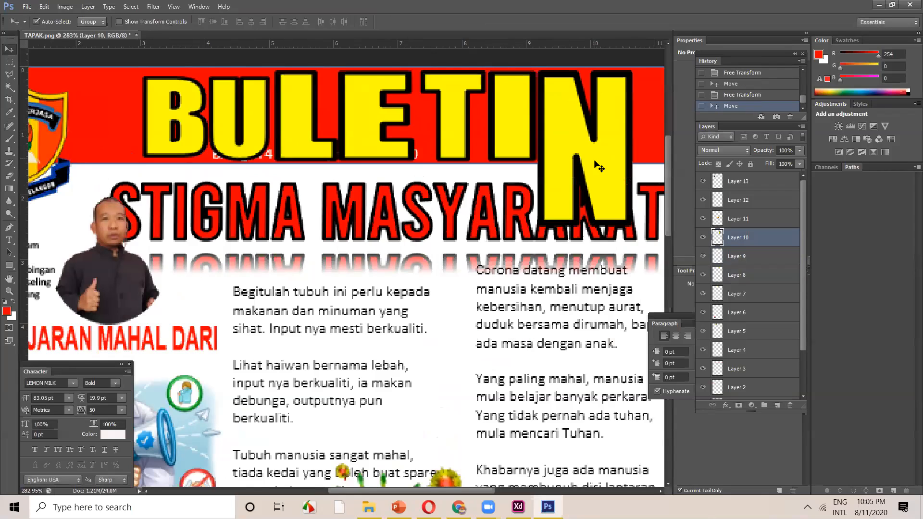
pyautogui.hotkey('ctrl', 't')
pyautogui.moveTo(631, 222); pyautogui.dragTo(613, 161)
pyautogui.press('Return')
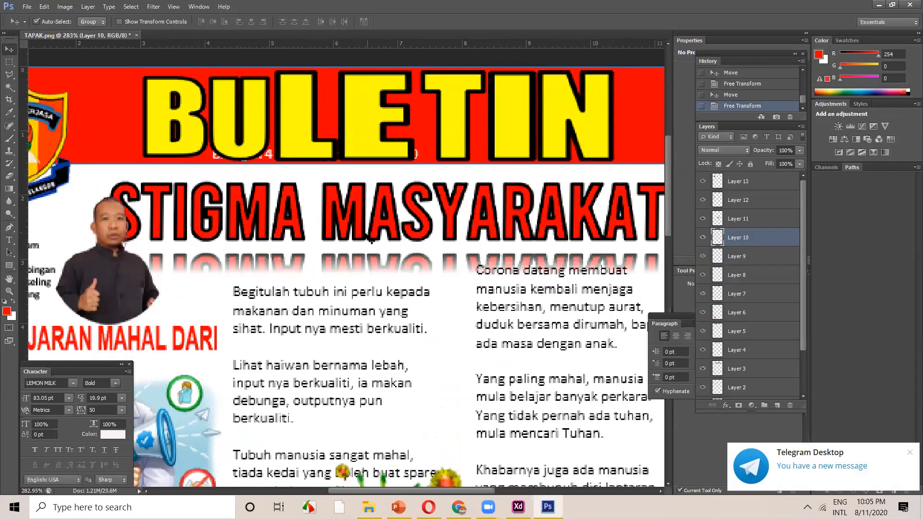
# Raise the letter U in the title to line up with the L and stretch its height to about 106%
pyautogui.click(222, 139)
pyautogui.scroll(2, 222, 138)
pyautogui.moveTo(220, 102); pyautogui.dragTo(220, 96)
pyautogui.hotkey('ctrl', 't')
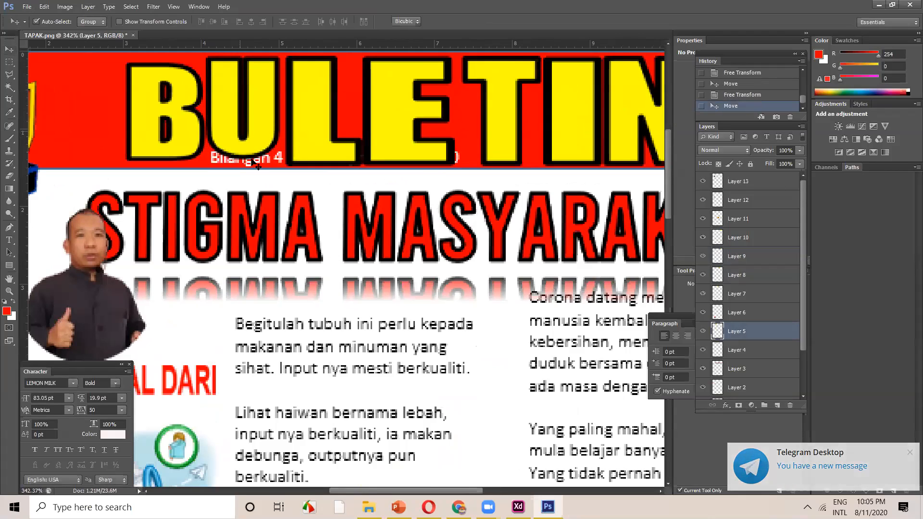
pyautogui.moveTo(244, 160); pyautogui.dragTo(244, 166)
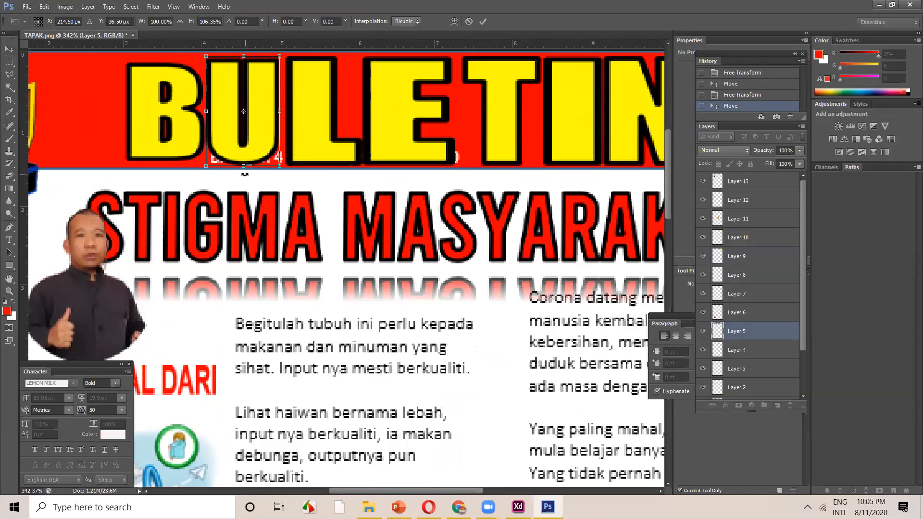
pyautogui.press('Return')
# Align the letter B with the top of the U and stretch it downward slightly
pyautogui.moveTo(185, 141); pyautogui.dragTo(177, 138)
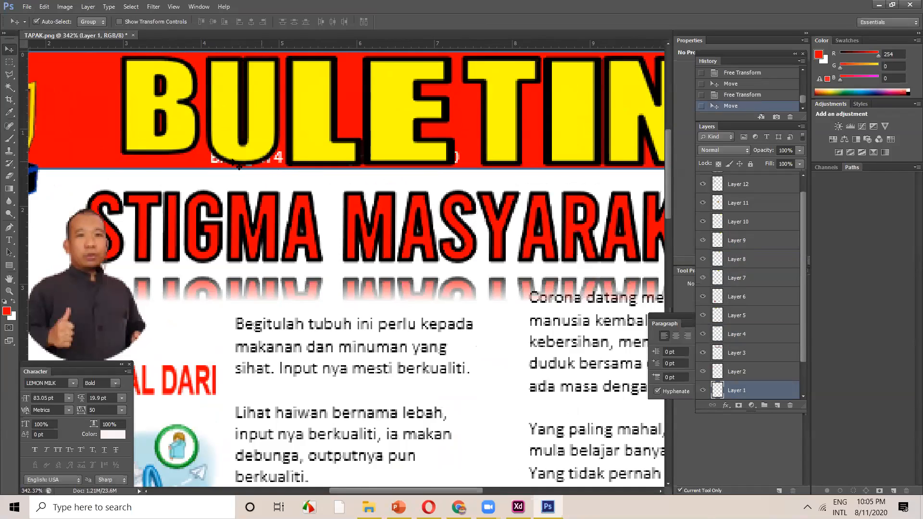
pyautogui.hotkey('ctrl', 't')
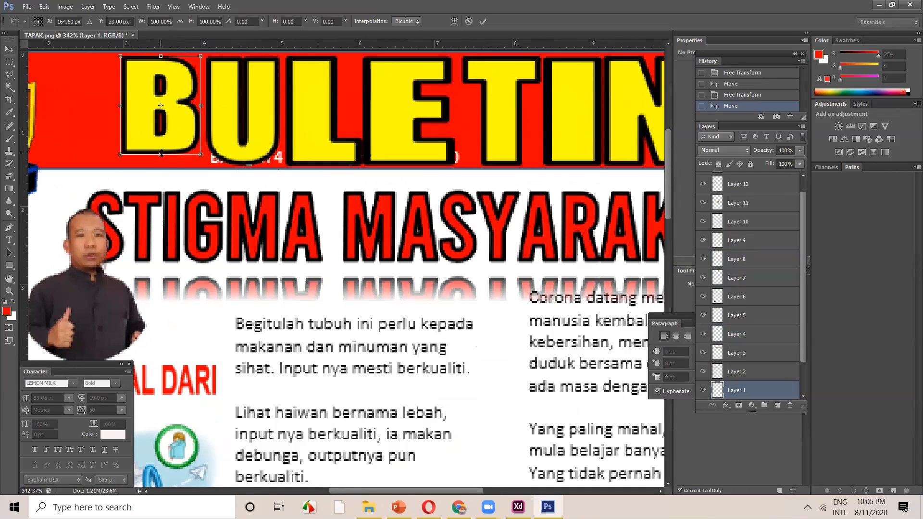
pyautogui.moveTo(161, 154); pyautogui.dragTo(161, 160)
pyautogui.press('Return')
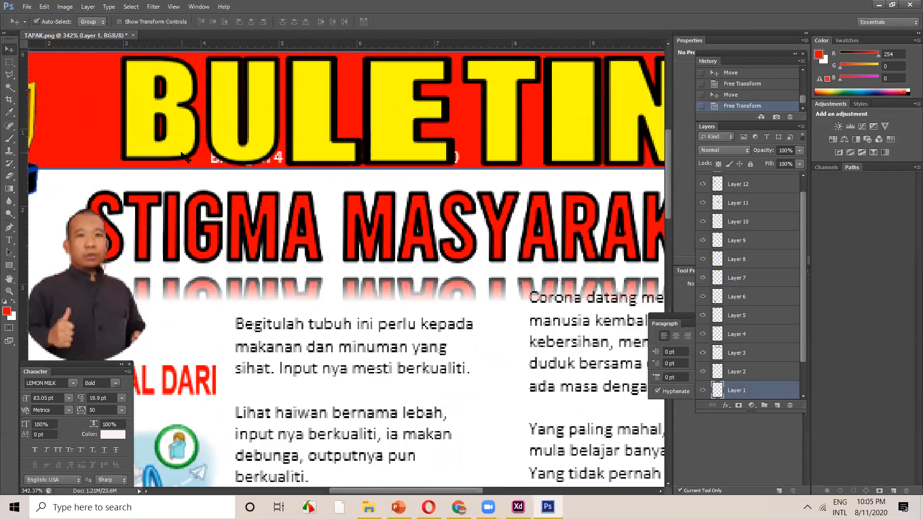
# Shift the STIGMA MASYARAKAT heading right and the man's portrait left so that they no longer overlap
pyautogui.scroll(-5, 281, 206)
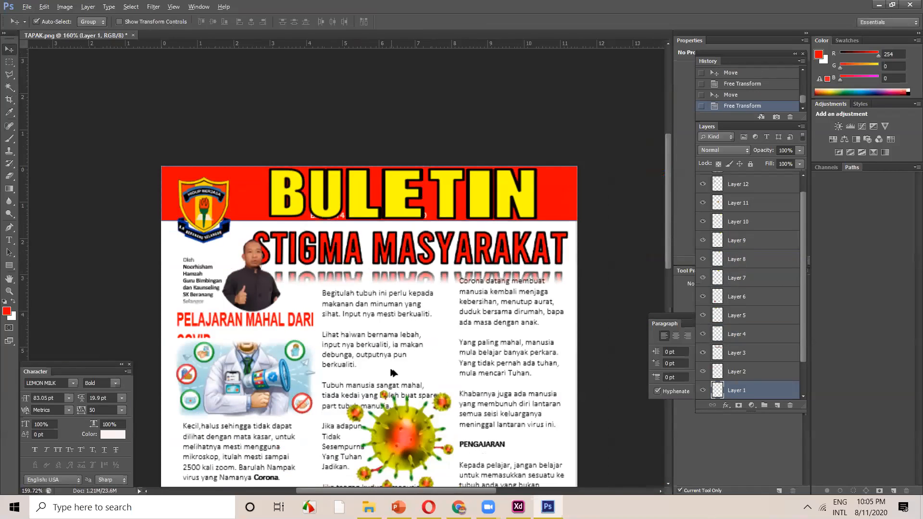
pyautogui.moveTo(319, 270)
pyautogui.mouseDown()
pyautogui.moveTo(326, 265)
pyautogui.moveTo(326, 277)
pyautogui.mouseUp()
pyautogui.moveTo(261, 296); pyautogui.dragTo(247, 298)
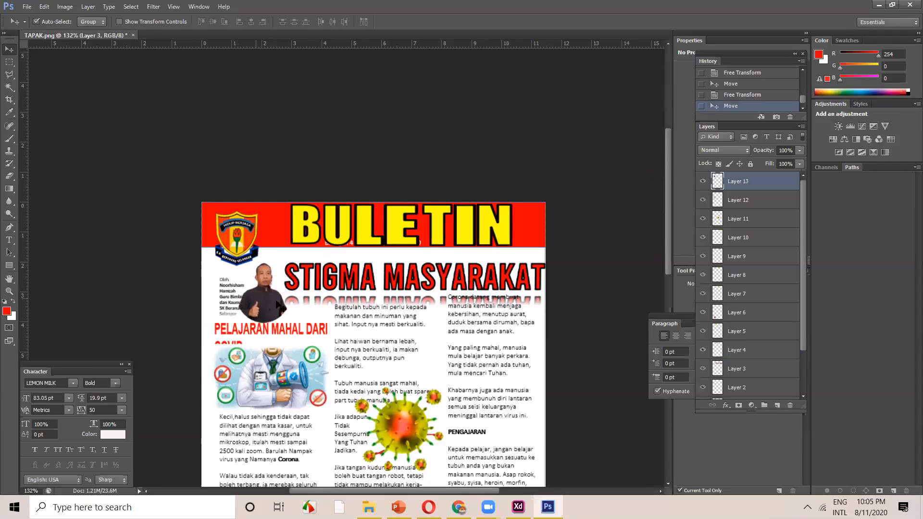
# Close the floating Paragraph panel so that the full layer list is uncovered
pyautogui.scroll(-1, 356, 361)
pyautogui.scroll(-7, 358, 363)
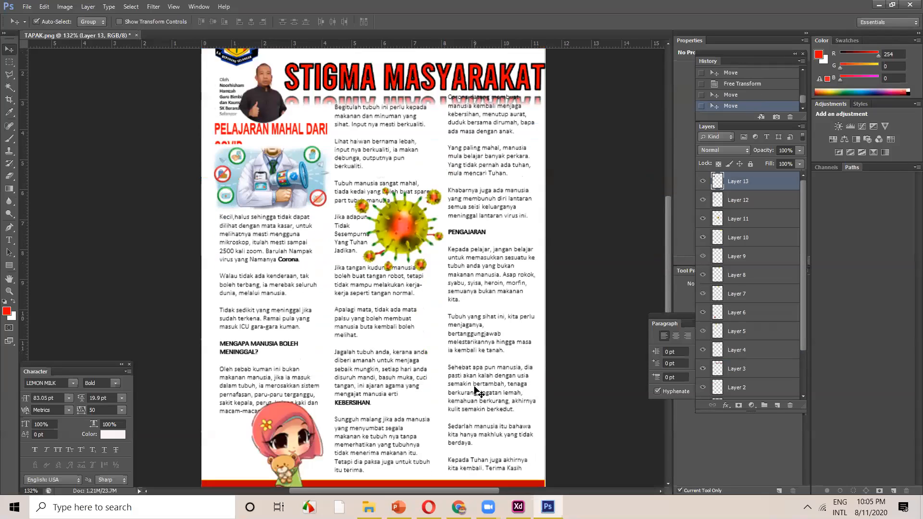
pyautogui.scroll(4, 478, 391)
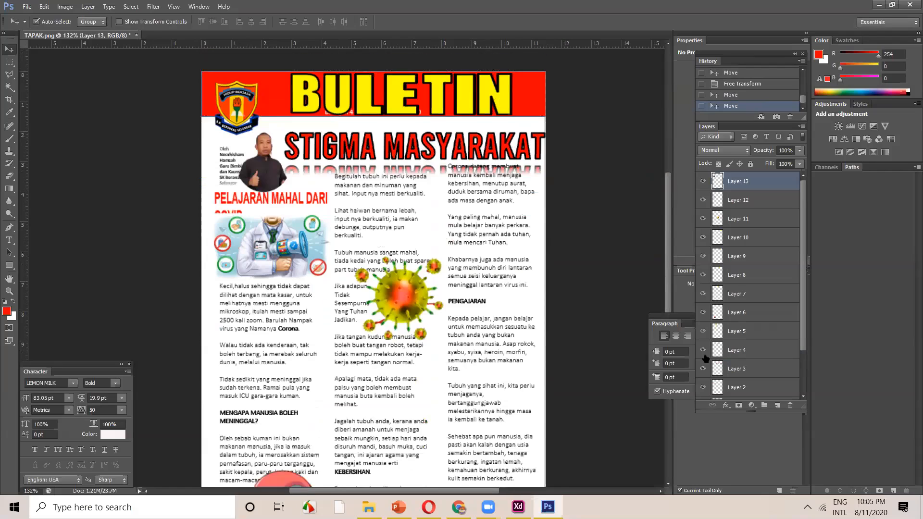
pyautogui.moveTo(683, 319); pyautogui.dragTo(672, 323)
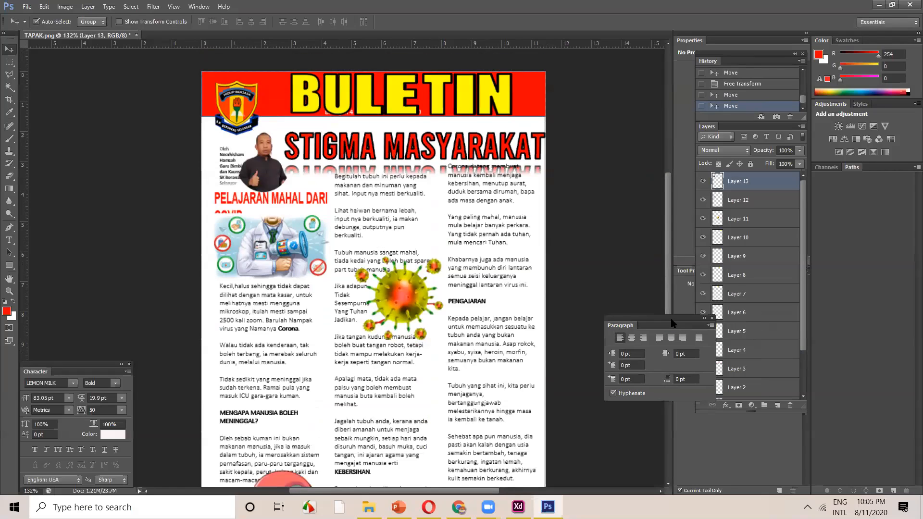
pyautogui.click(712, 319)
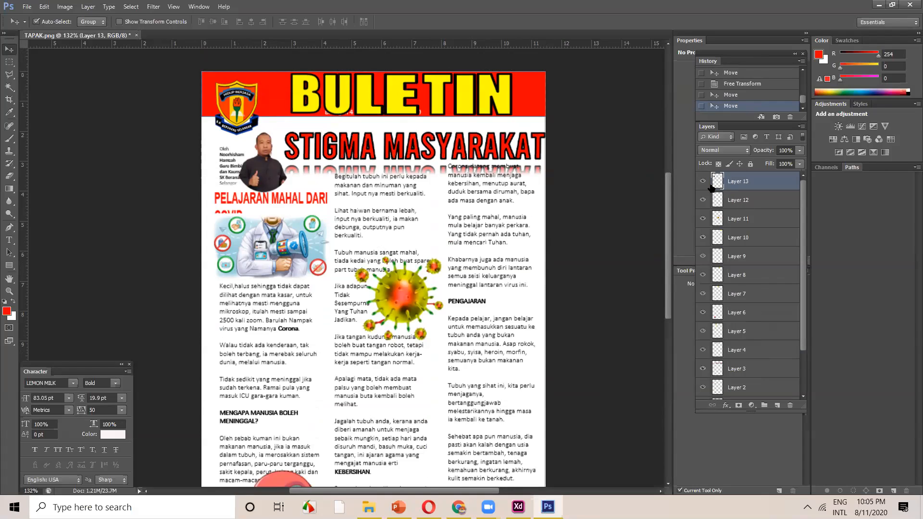
pyautogui.press('F7')
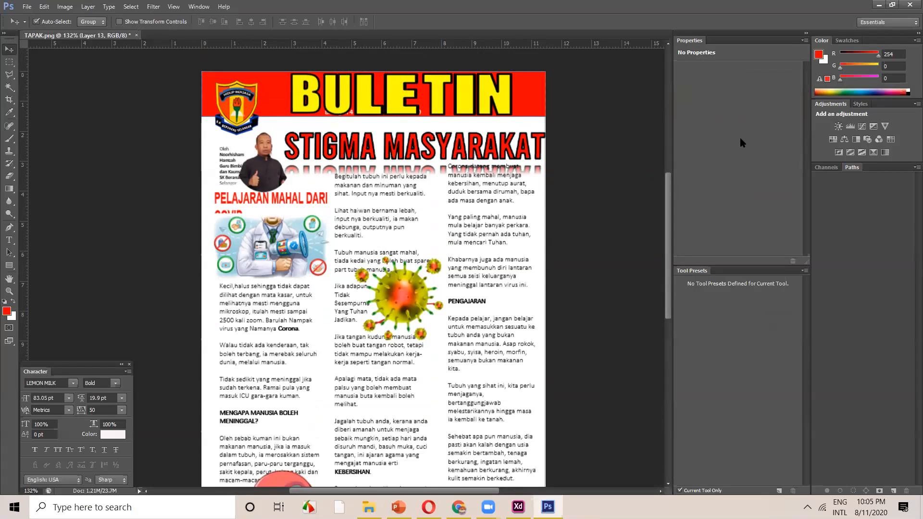
pyautogui.press('F7')
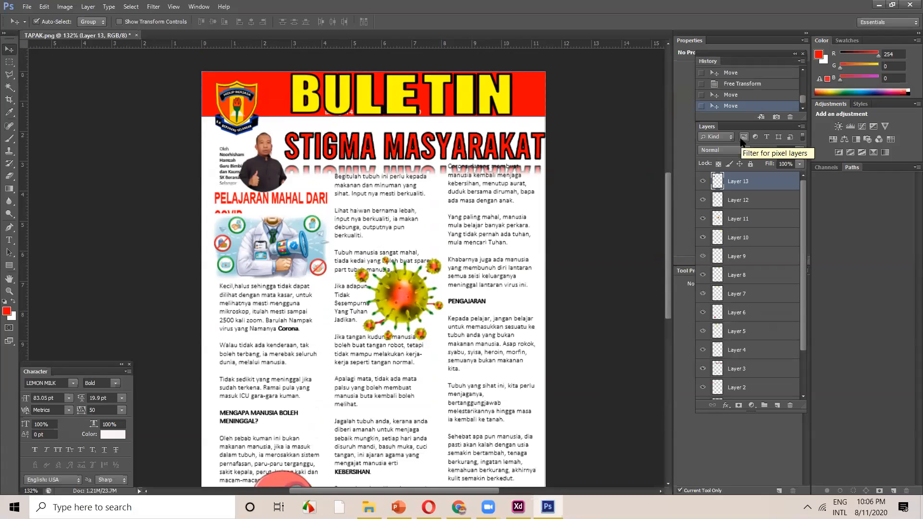
# Check what Layer 13 holds by toggling its visibility, and rename it as orang
pyautogui.click(703, 181)
pyautogui.click(703, 181)
pyautogui.doubleClick(739, 183)
pyautogui.write('oran')
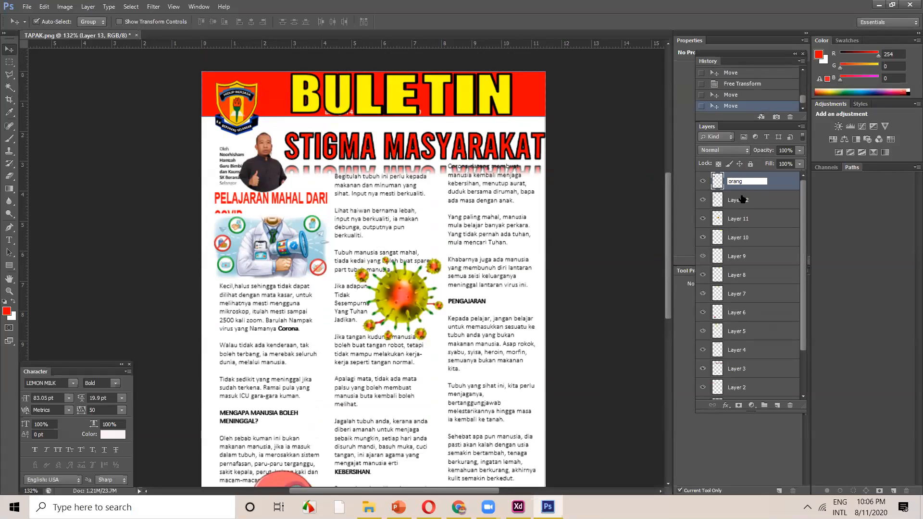
pyautogui.write('g')
# Rename the doctor picture's layer (Layer 12) as doktor and the virus picture's layer (Layer 11) as kuman
pyautogui.click(741, 202)
pyautogui.click(703, 200)
pyautogui.click(703, 200)
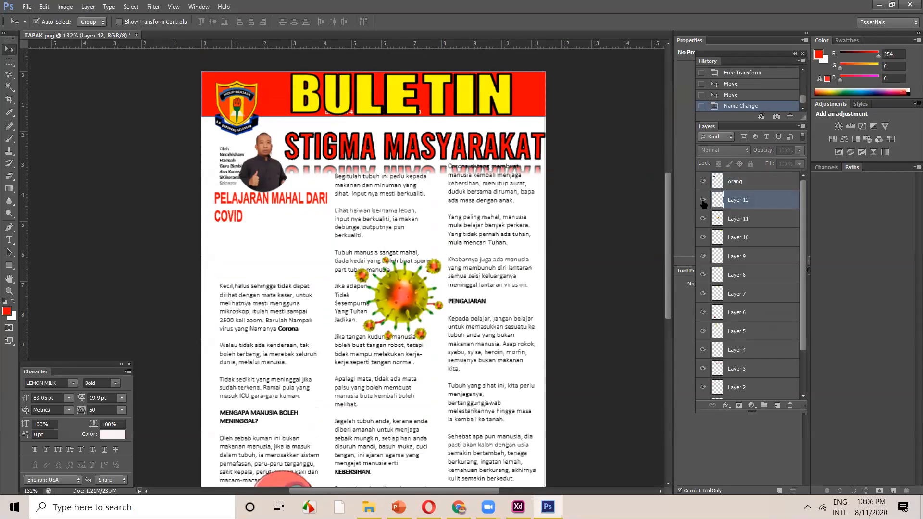
pyautogui.doubleClick(741, 201)
pyautogui.write('doktor')
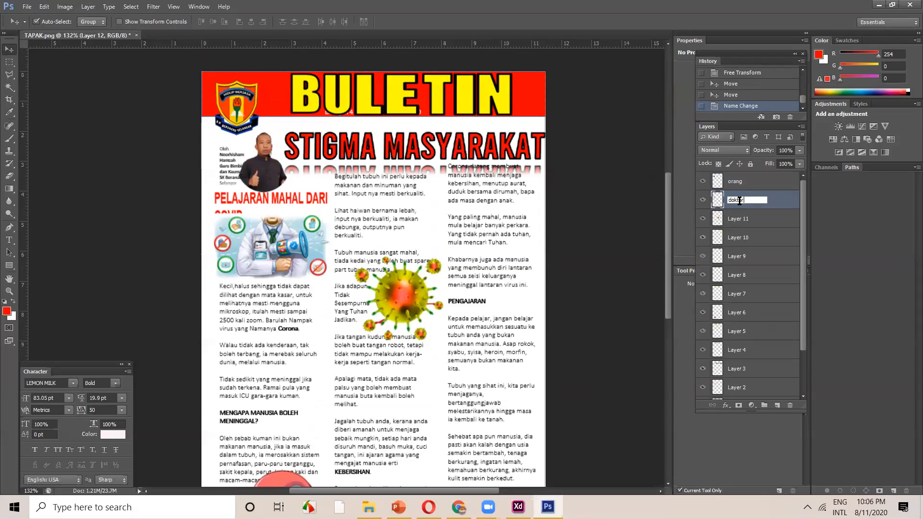
pyautogui.press('Return')
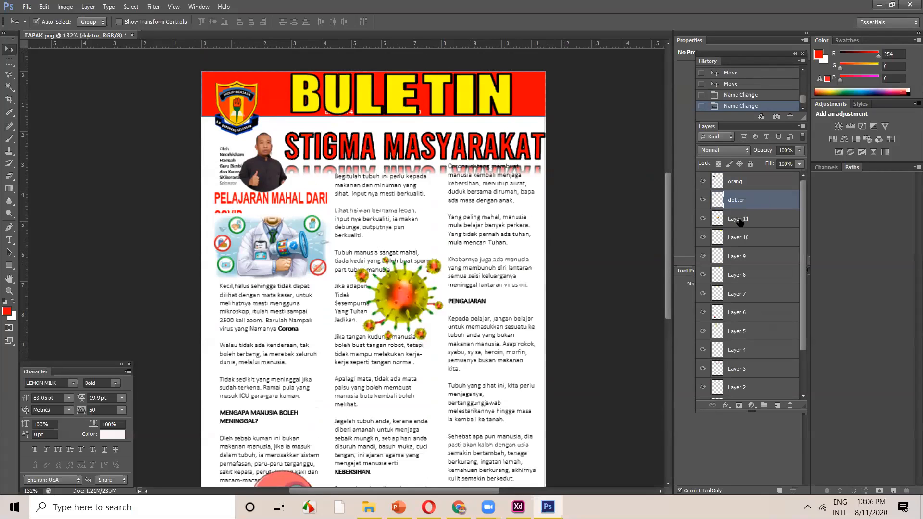
pyautogui.doubleClick(740, 220)
pyautogui.write('kuman')
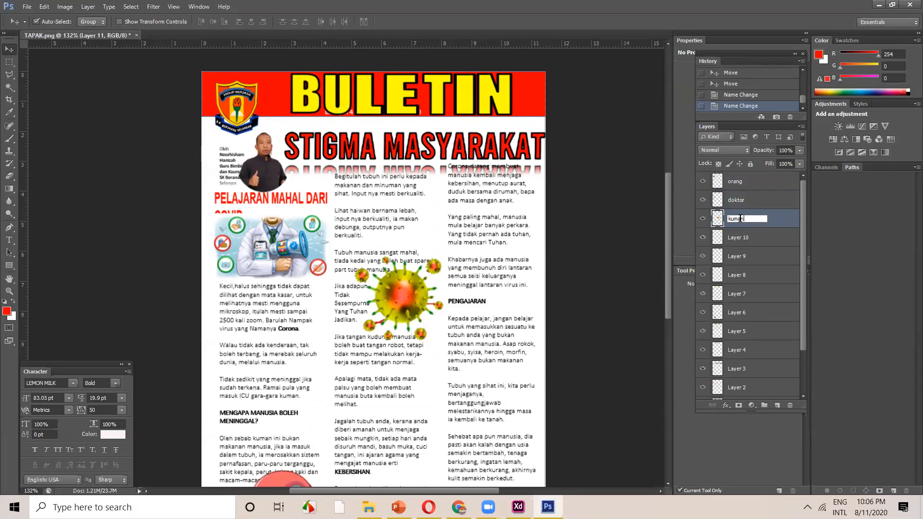
# Identify the title letter N on Layer 10 by toggling its visibility, and rename that layer as n
pyautogui.click(725, 241)
pyautogui.click(703, 238)
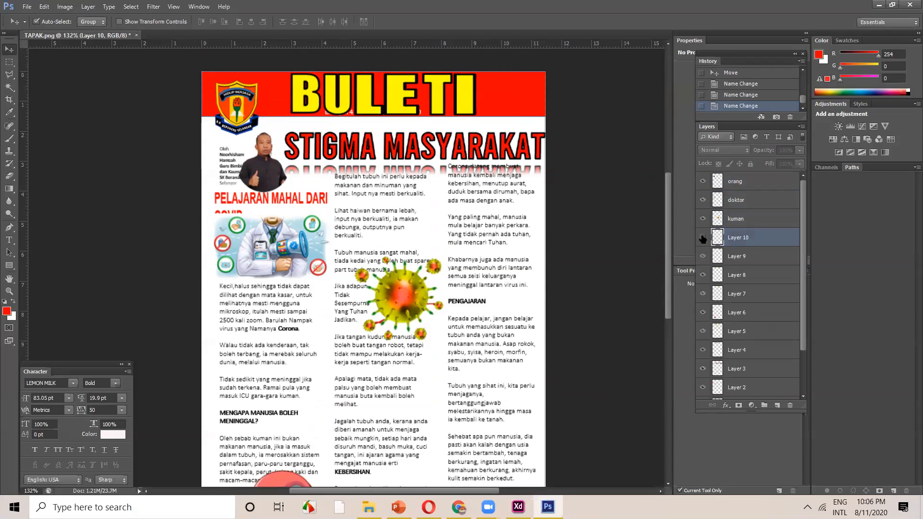
pyautogui.click(703, 238)
pyautogui.doubleClick(738, 243)
pyautogui.write('n')
# Check Layer 9 by toggling its visibility, and rename it as i
pyautogui.click(715, 259)
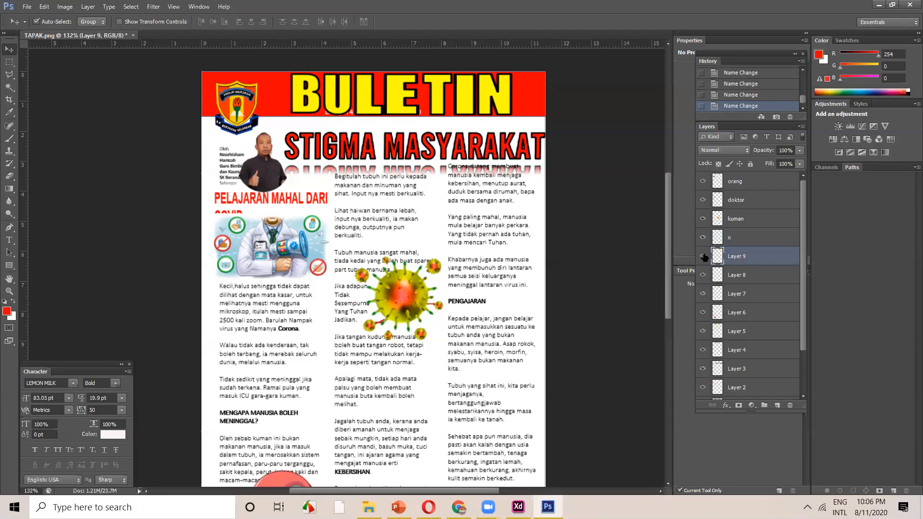
pyautogui.click(703, 256)
pyautogui.click(703, 256)
pyautogui.doubleClick(737, 256)
pyautogui.press('BackSpace')
pyautogui.write('i')
pyautogui.press('Return')
pyautogui.click(764, 246)
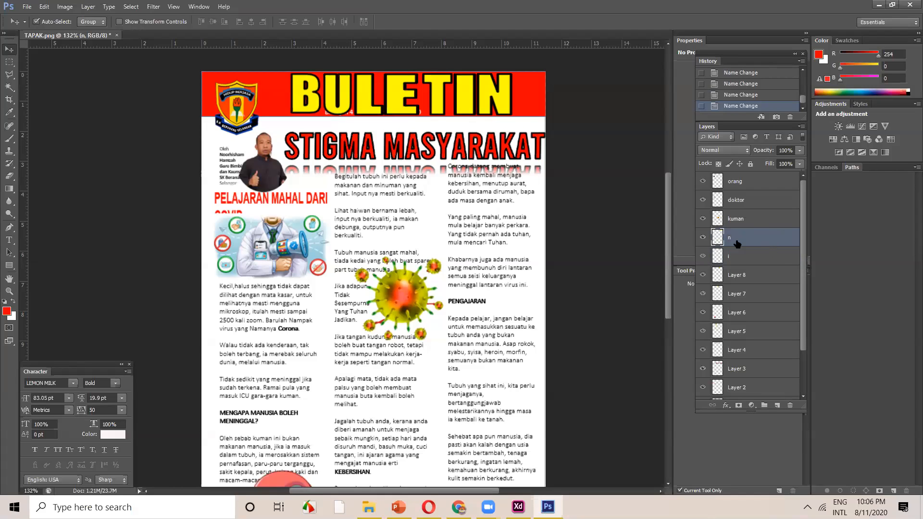
# Rename the title letter T's layer (Layer 8) as t and reorder the letter layers as t, i, n
pyautogui.doubleClick(737, 276)
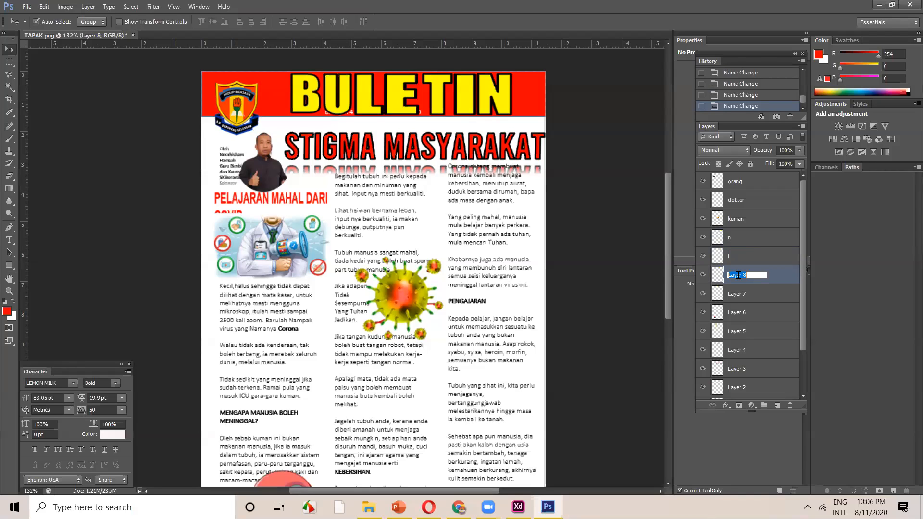
pyautogui.click(702, 275)
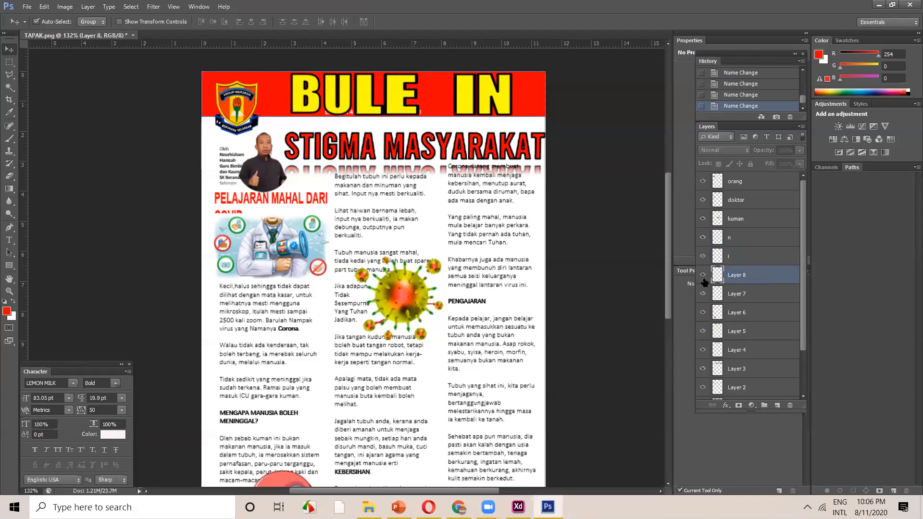
pyautogui.click(703, 276)
pyautogui.doubleClick(732, 276)
pyautogui.write('t')
pyautogui.press('Return')
pyautogui.moveTo(746, 275)
pyautogui.mouseDown()
pyautogui.moveTo(747, 250)
pyautogui.moveTo(748, 278)
pyautogui.mouseUp()
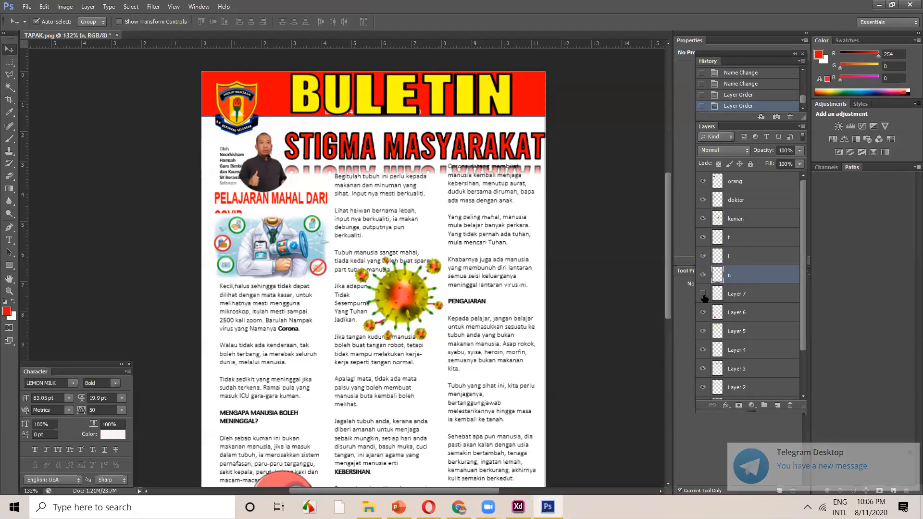
# Rename Layer 7 as e and, after checking its content, Layer 6 as karun
pyautogui.doubleClick(736, 294)
pyautogui.write('e')
pyautogui.click(732, 315)
pyautogui.click(703, 312)
pyautogui.click(703, 312)
pyautogui.doubleClick(736, 313)
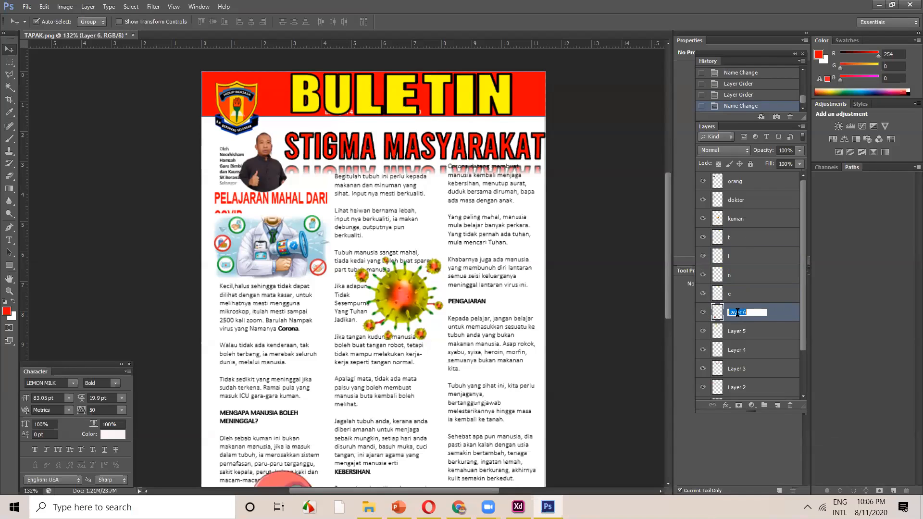
pyautogui.write('karun')
pyautogui.press('Return')
# Check Layer 5 by toggling its visibility, and rename it as u
pyautogui.click(728, 333)
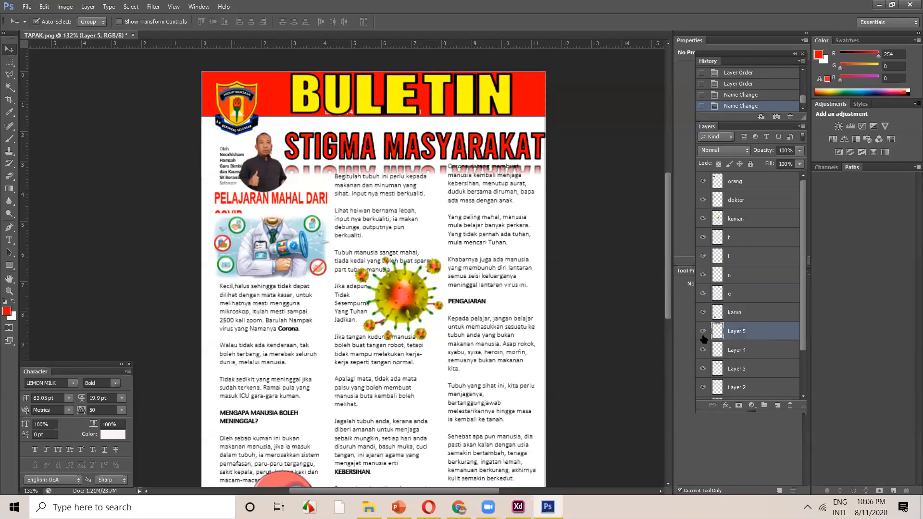
pyautogui.click(703, 332)
pyautogui.click(703, 333)
pyautogui.doubleClick(740, 333)
pyautogui.write('u')
# Check Layer 4 by toggling its visibility, and rename it as l
pyautogui.click(744, 350)
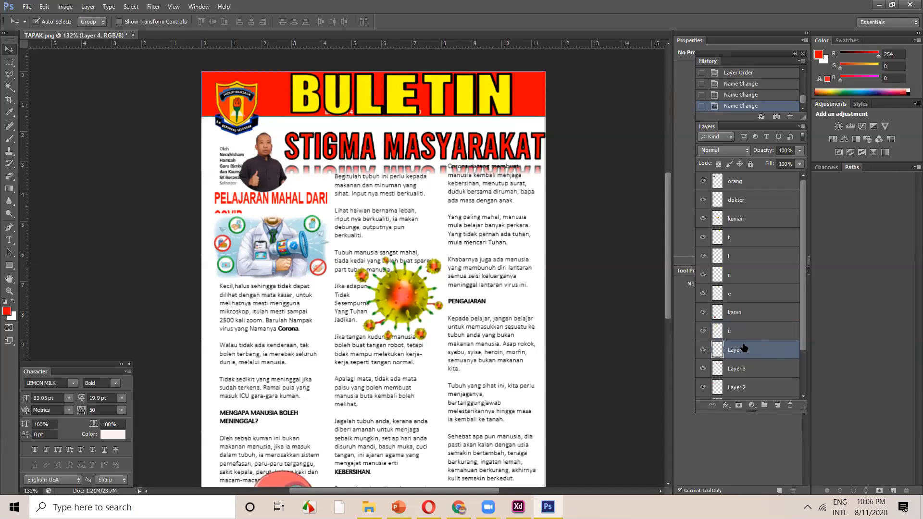
pyautogui.click(703, 350)
pyautogui.click(704, 351)
pyautogui.doubleClick(735, 351)
pyautogui.write('l')
# Check Layer 3 by toggling its visibility, and rename it as stigma
pyautogui.click(703, 369)
pyautogui.click(703, 369)
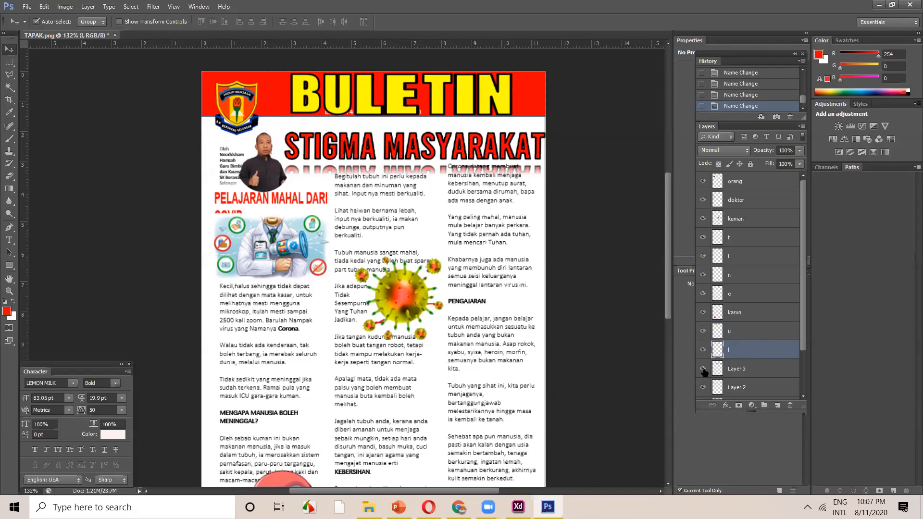
pyautogui.doubleClick(743, 370)
pyautogui.write('stig')
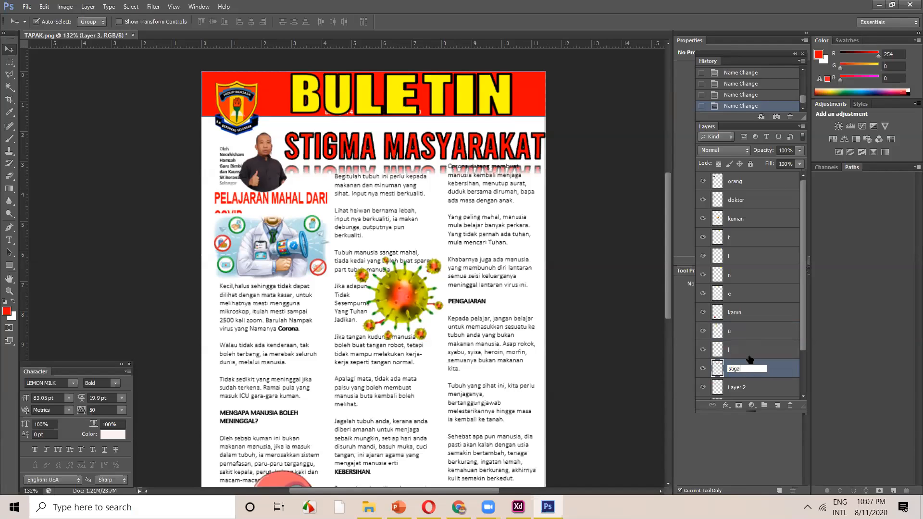
pyautogui.write('ma')
# Check Layer 2 by toggling its visibility, and rename it as tajuk kecil
pyautogui.click(763, 390)
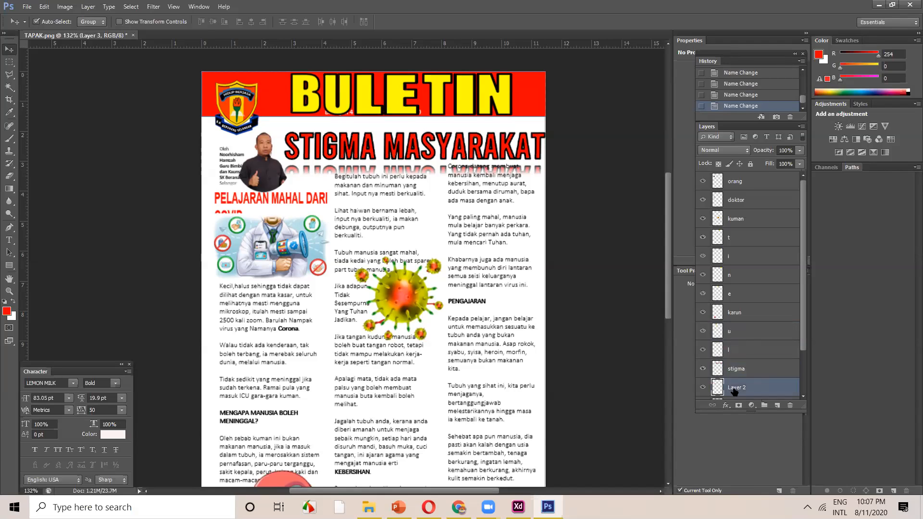
pyautogui.scroll(-2, 744, 362)
pyautogui.click(703, 334)
pyautogui.click(703, 334)
pyautogui.doubleClick(736, 335)
pyautogui.write('tajuk kecil')
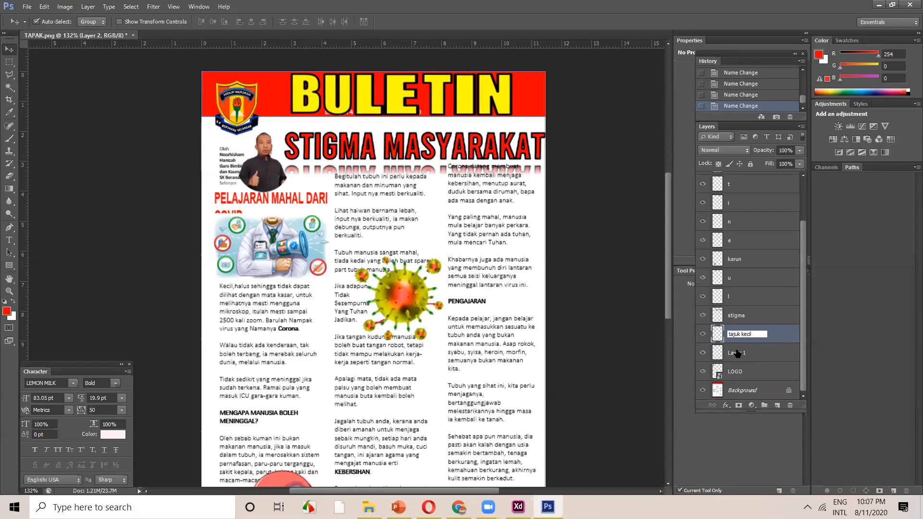
# Check Layer 1 by toggling its visibility, and rename it as B
pyautogui.click(736, 354)
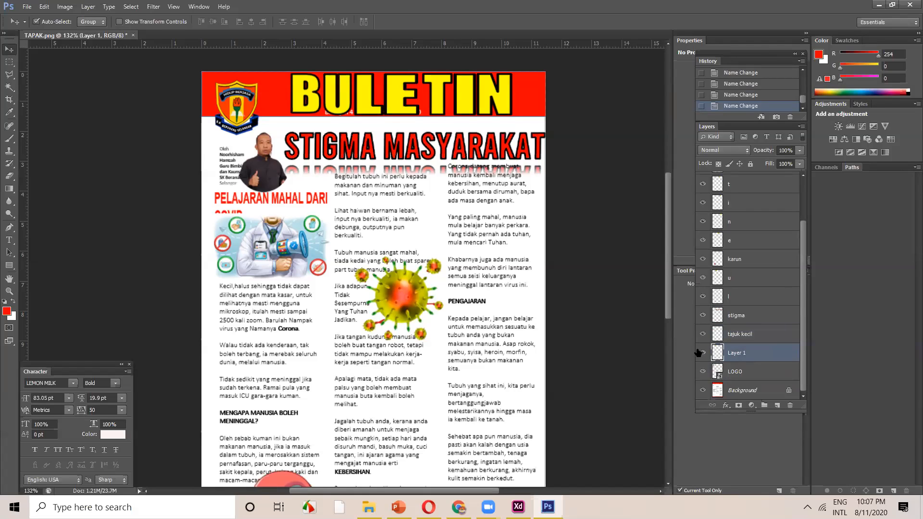
pyautogui.click(704, 355)
pyautogui.click(703, 354)
pyautogui.doubleClick(734, 355)
pyautogui.write('B')
pyautogui.click(737, 370)
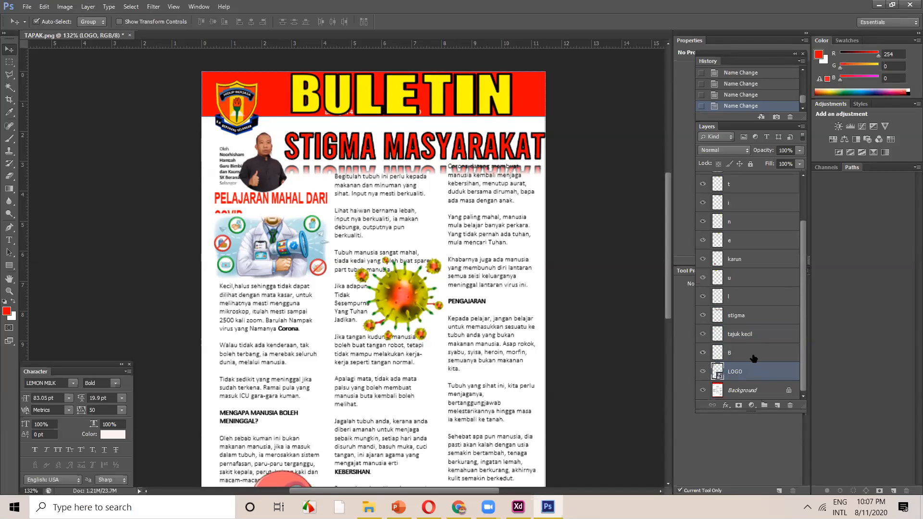
# Reorder the title letter layers beneath kuman so that they run B, u, l, e, t, i, n
pyautogui.click(753, 354)
pyautogui.moveTo(758, 237); pyautogui.dragTo(758, 193)
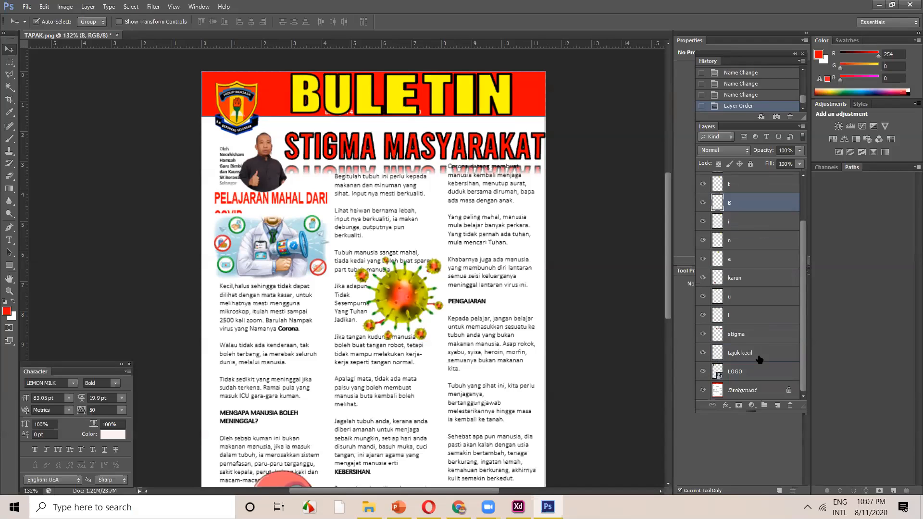
pyautogui.scroll(1, 759, 358)
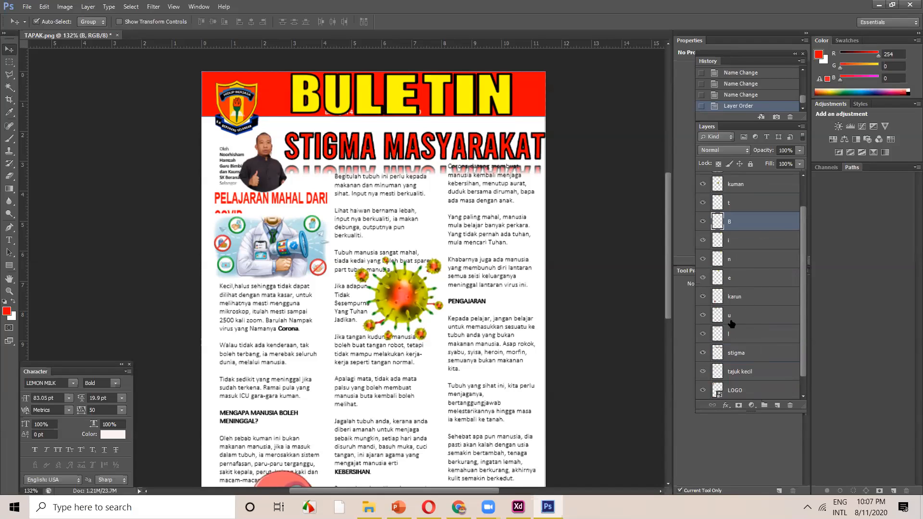
pyautogui.moveTo(742, 316); pyautogui.dragTo(750, 233)
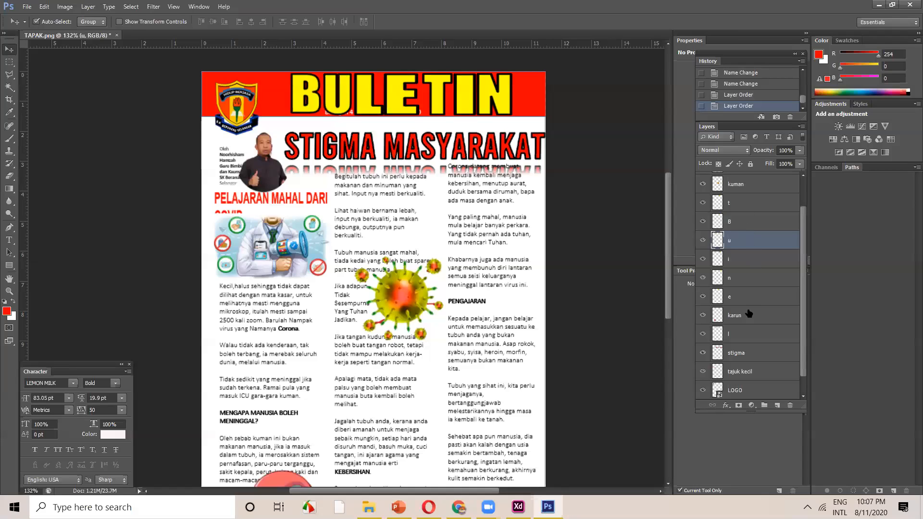
pyautogui.moveTo(746, 333); pyautogui.dragTo(759, 257)
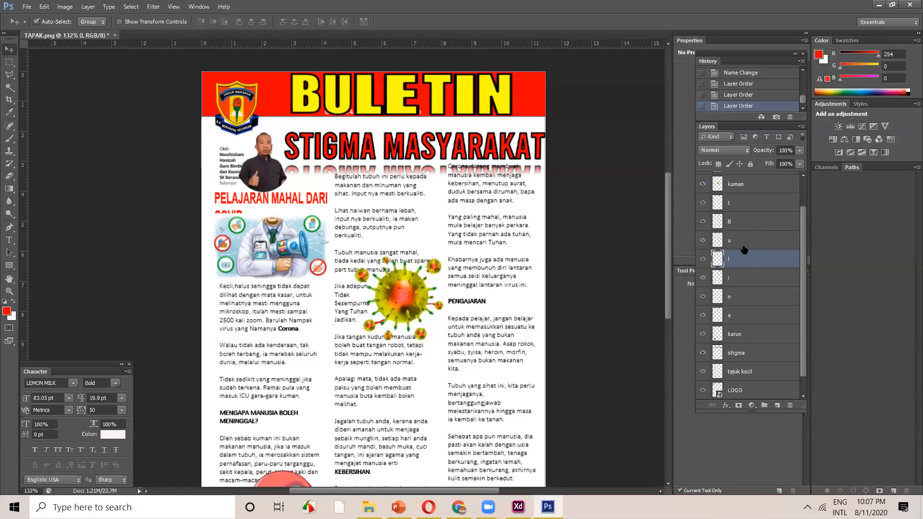
pyautogui.moveTo(744, 319); pyautogui.dragTo(748, 277)
pyautogui.moveTo(744, 202); pyautogui.dragTo(746, 288)
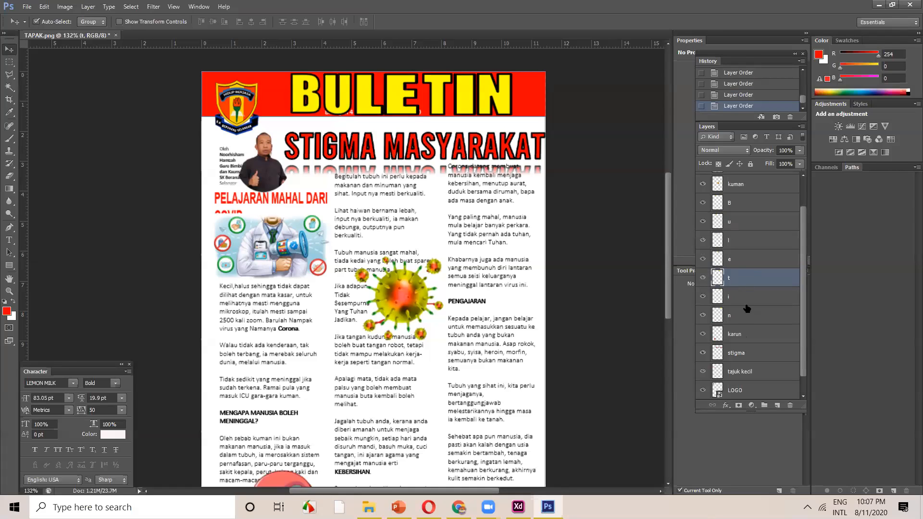
# Look over the reordered layers and the whole page, and close the floating Character panel
pyautogui.scroll(2, 758, 363)
pyautogui.scroll(-2, 741, 371)
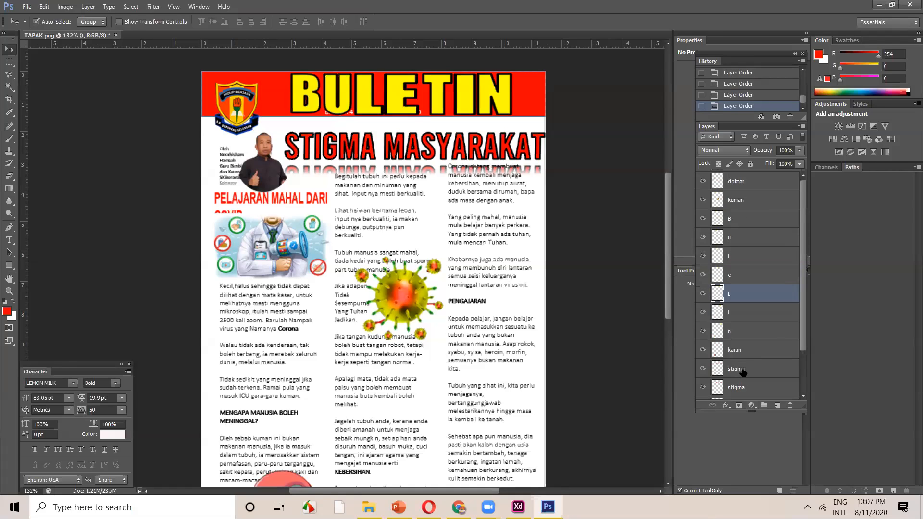
pyautogui.scroll(-1, 721, 425)
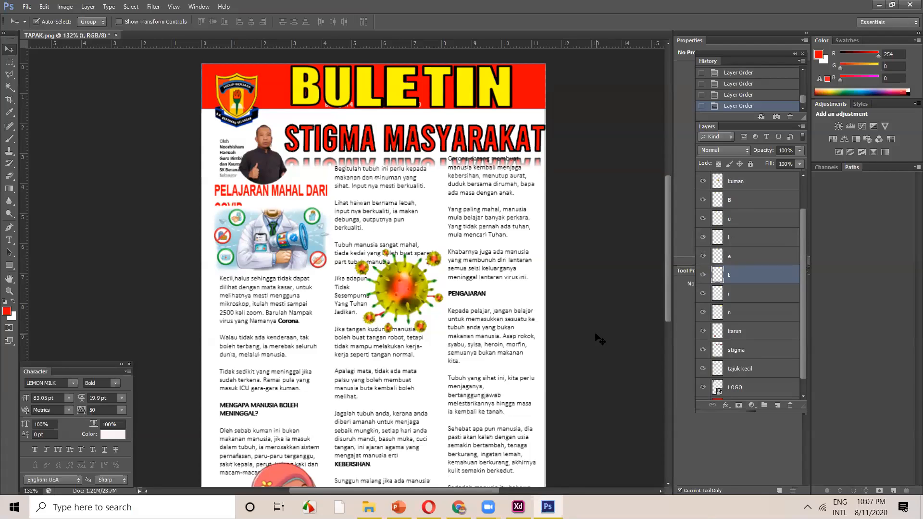
pyautogui.scroll(-2, 597, 336)
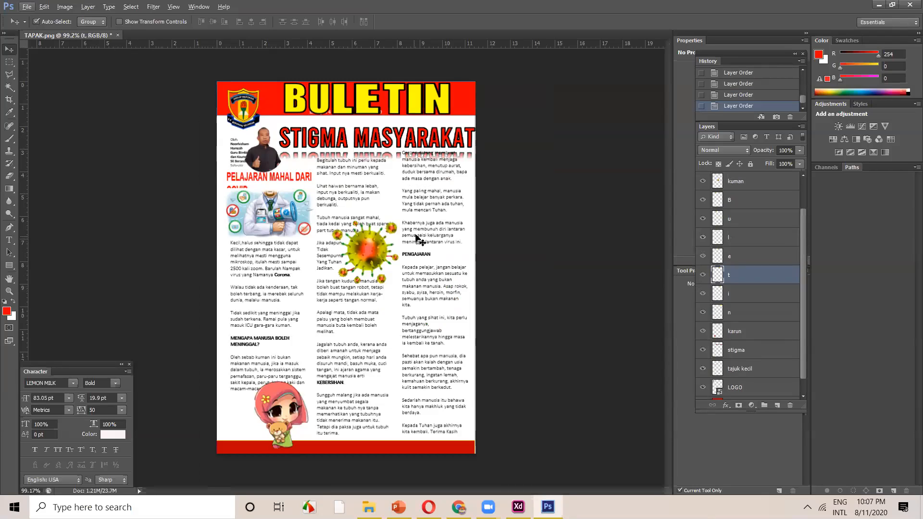
pyautogui.click(129, 365)
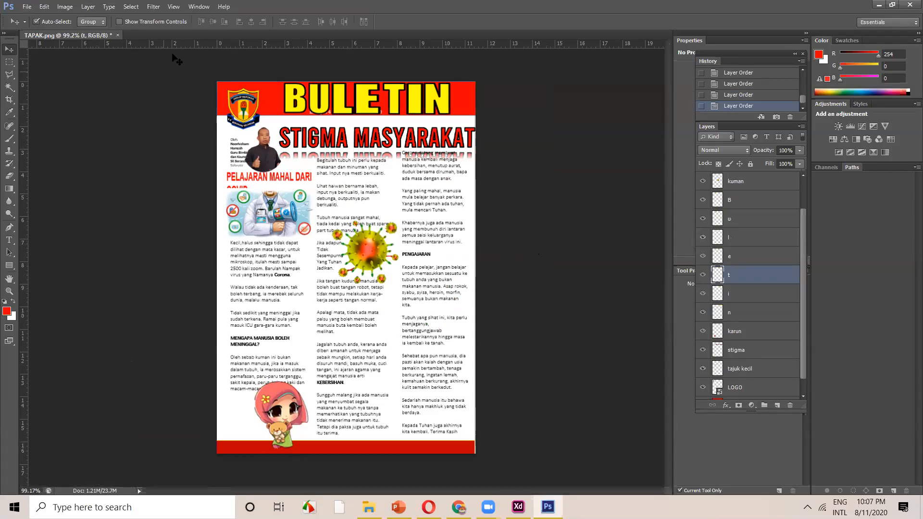
# Show the Timeline for the page and check the delay choices of frame 1
pyautogui.click(198, 7)
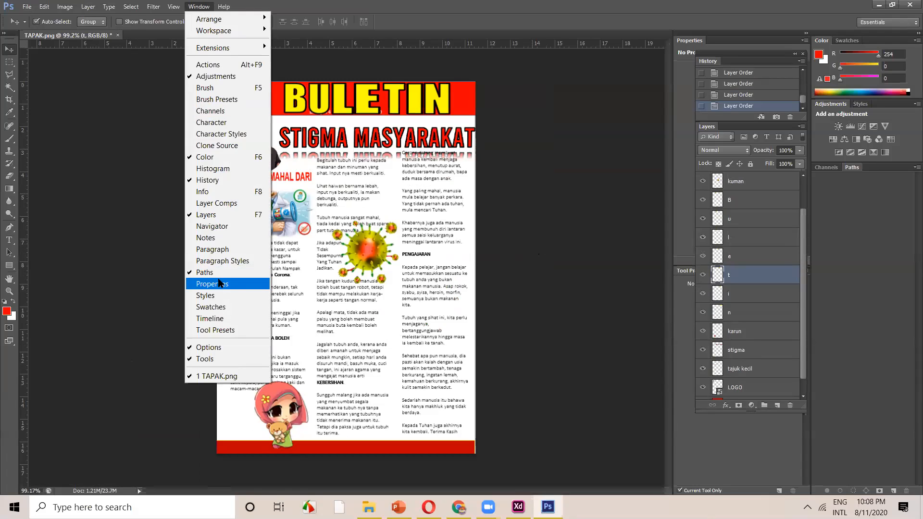
pyautogui.click(228, 320)
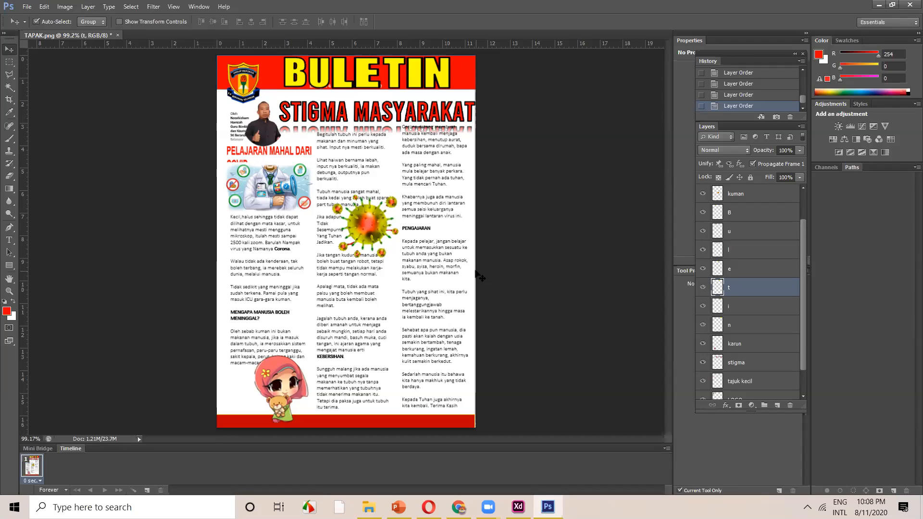
pyautogui.click(36, 481)
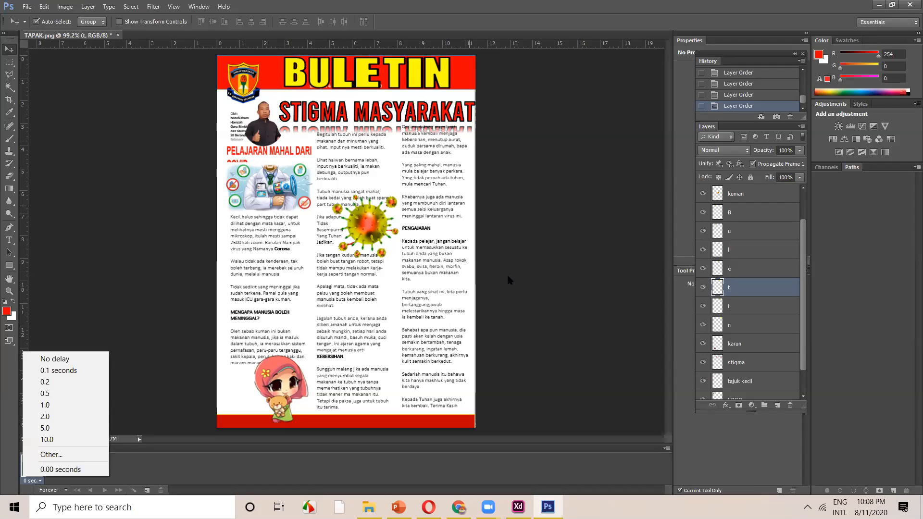
pyautogui.click(551, 284)
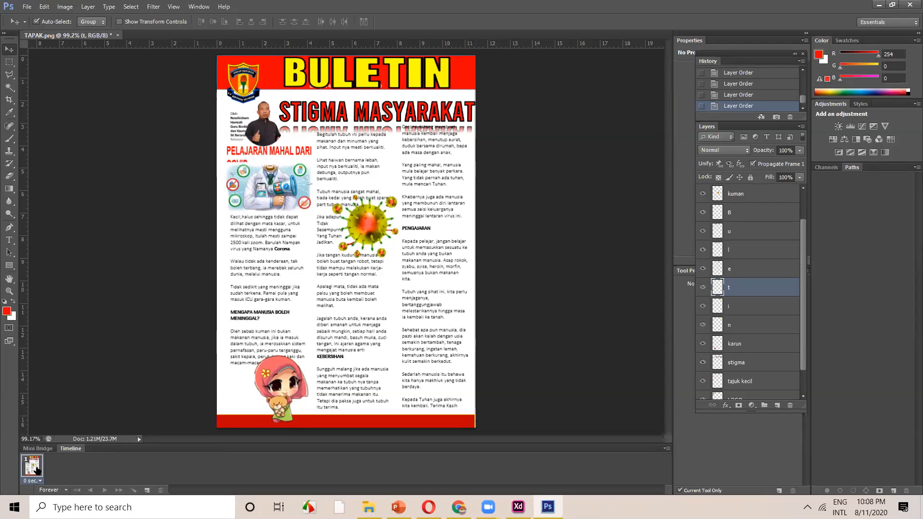
# Duplicate frame 1 and hide every layer except Background in frame 2
pyautogui.click(148, 490)
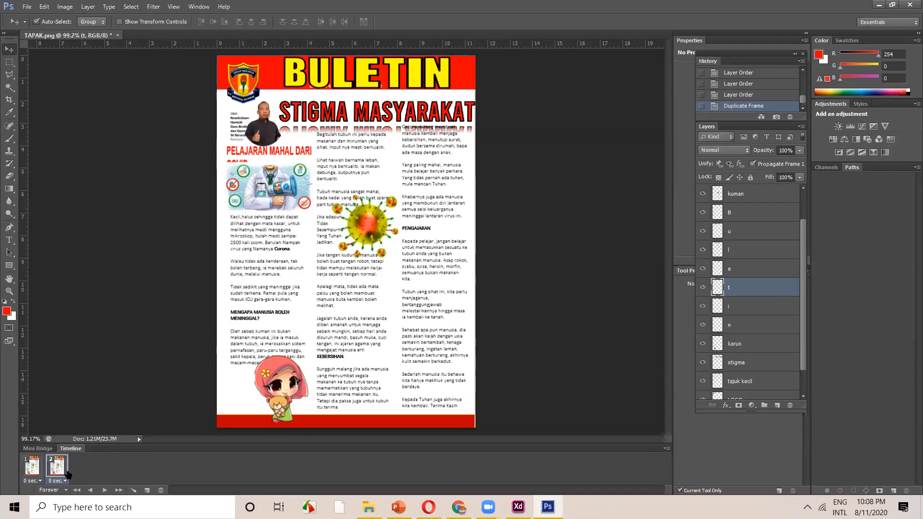
pyautogui.scroll(-3, 750, 260)
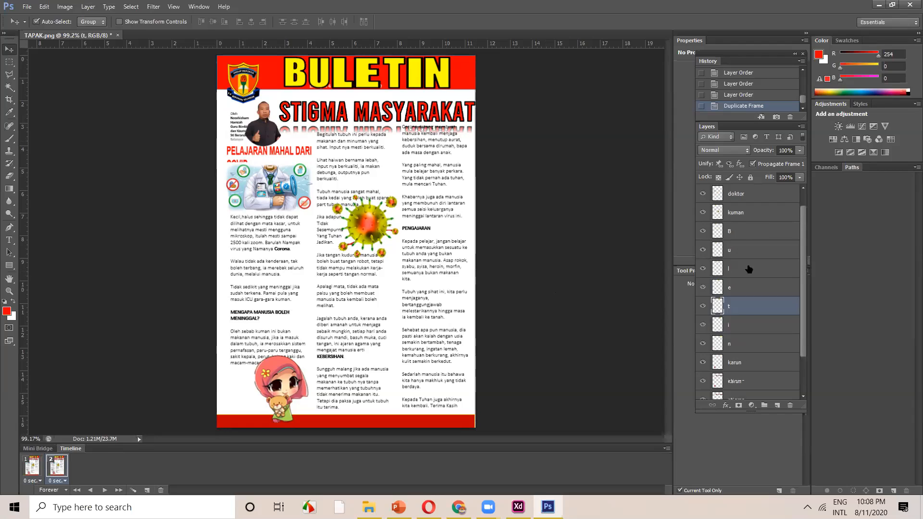
pyautogui.click(703, 371)
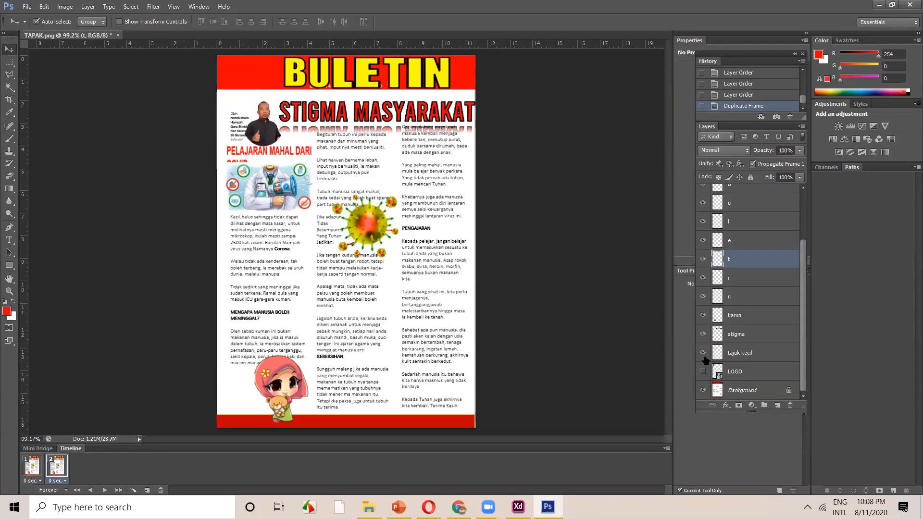
pyautogui.moveTo(703, 335); pyautogui.dragTo(703, 194)
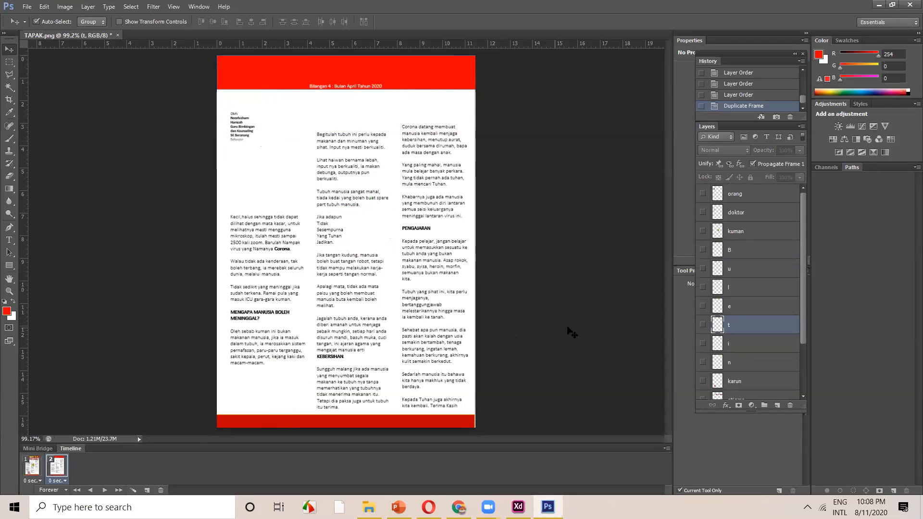
# Compare the full page in frame 1 with the Background-only page in frame 2 by switching between them
pyautogui.click(39, 474)
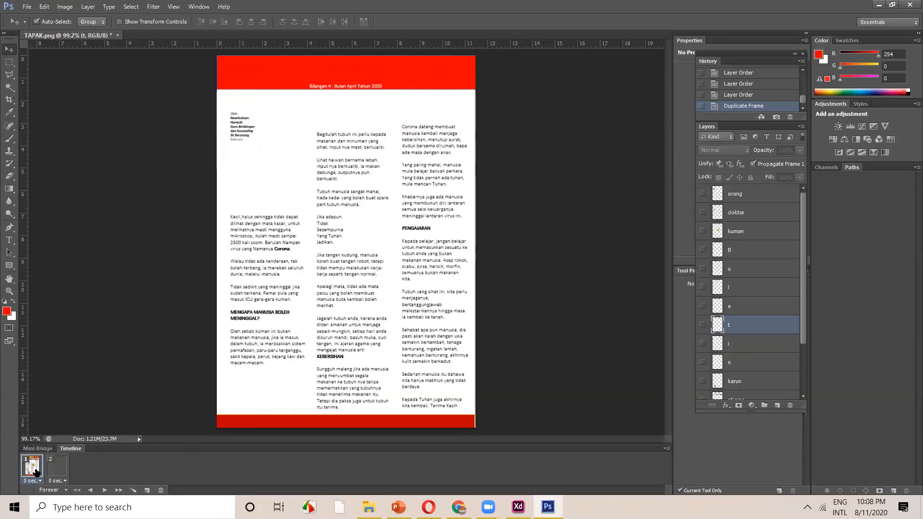
pyautogui.click(45, 470)
pyautogui.click(34, 471)
pyautogui.click(60, 471)
pyautogui.click(38, 470)
pyautogui.click(60, 471)
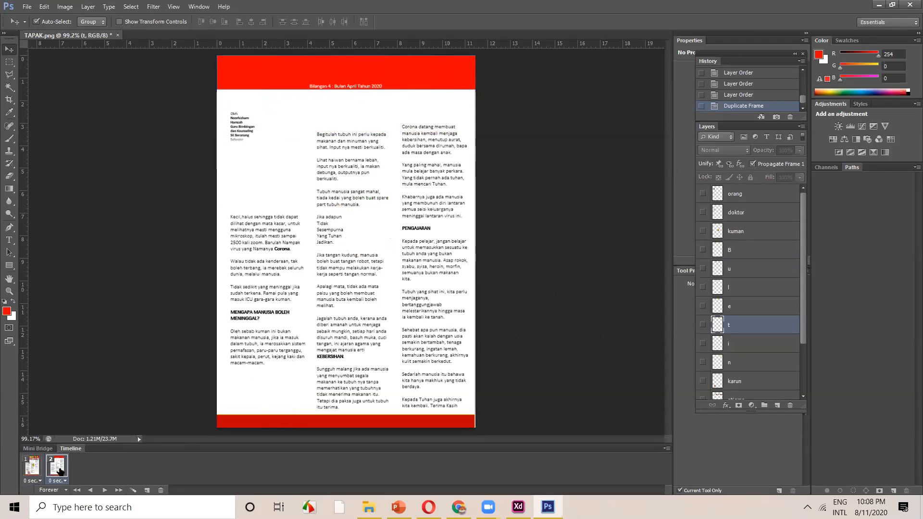
pyautogui.click(40, 474)
pyautogui.click(60, 465)
# Add frames 3 to 5 as successive duplicates, additionally showing the B, u and l layers one per frame
pyautogui.click(148, 489)
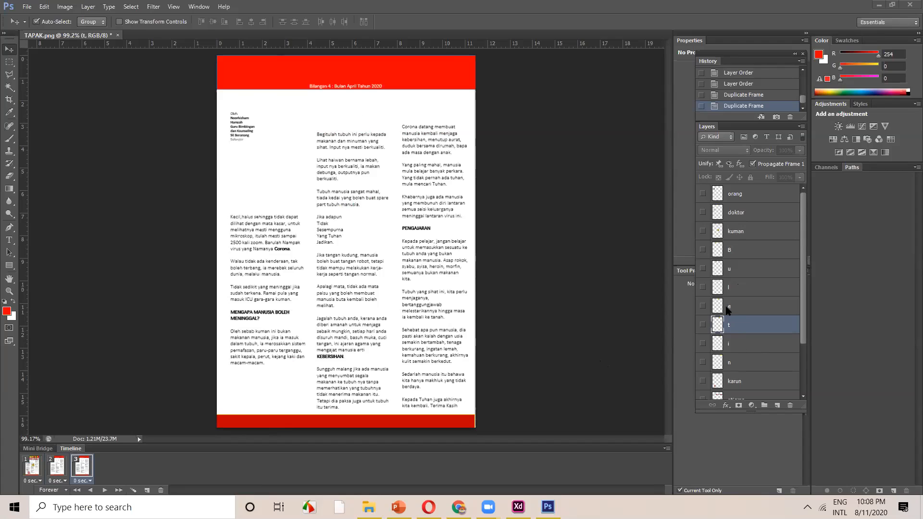
pyautogui.click(703, 249)
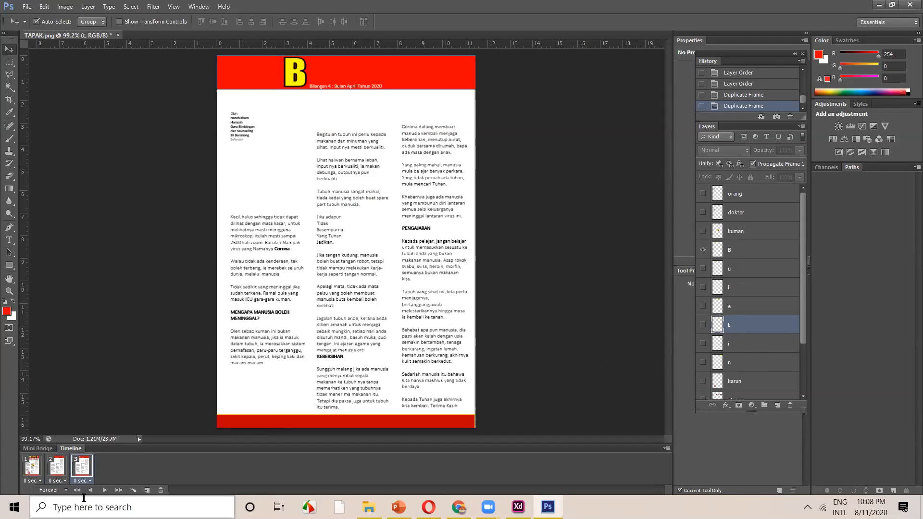
pyautogui.click(147, 490)
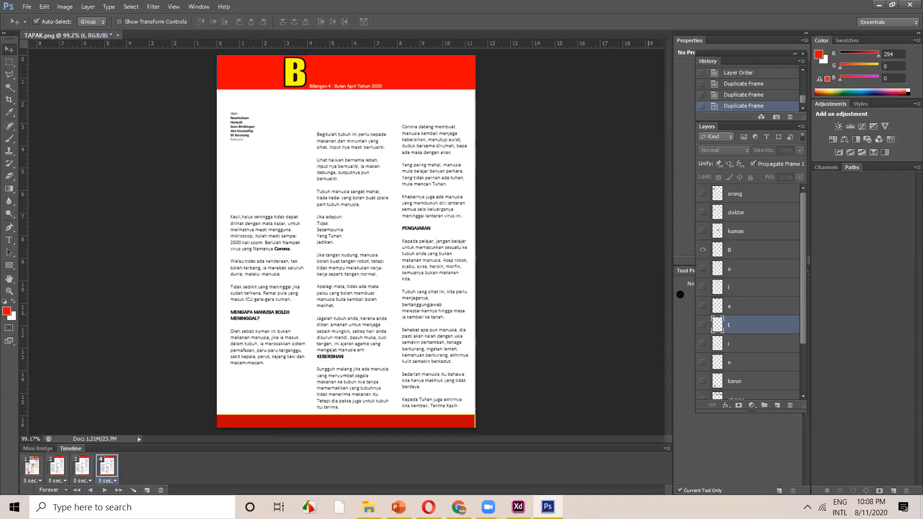
pyautogui.click(703, 268)
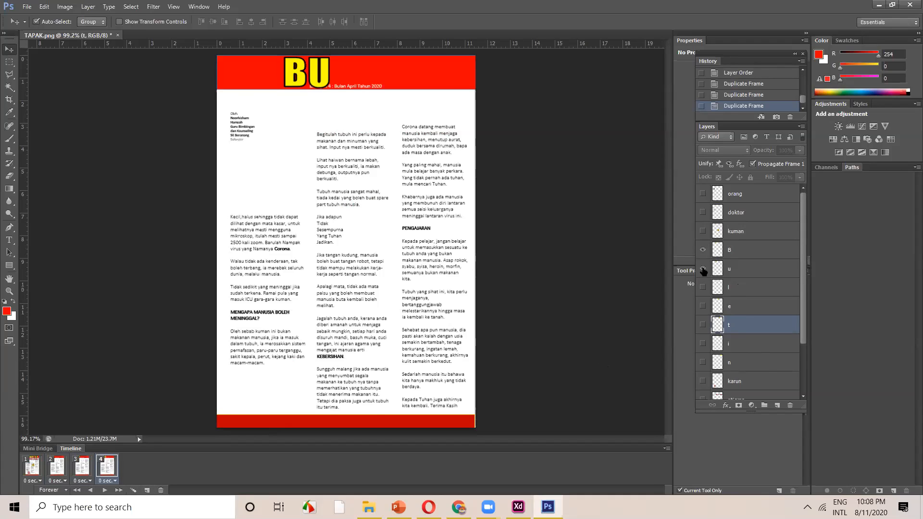
pyautogui.click(147, 489)
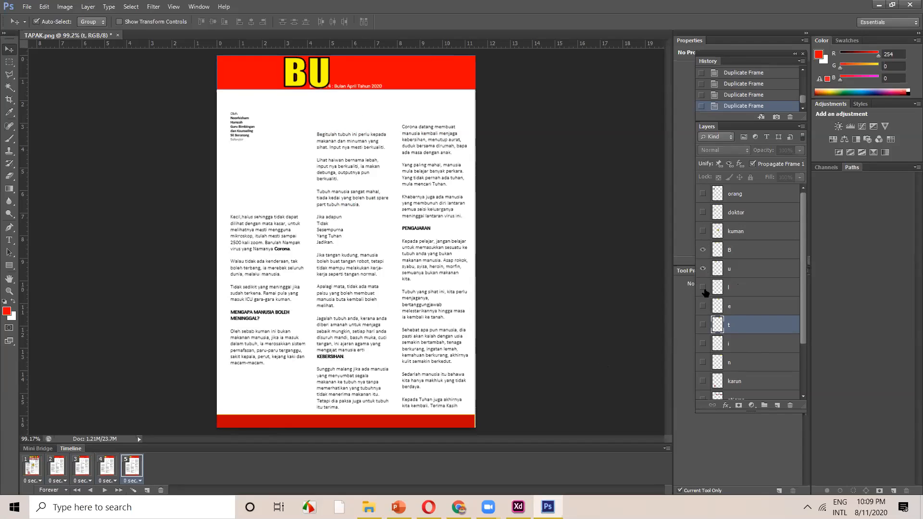
pyautogui.click(703, 288)
# Add frames 6 to 9 as successive duplicates, additionally showing the e, t, i and n layers one per frame
pyautogui.click(147, 490)
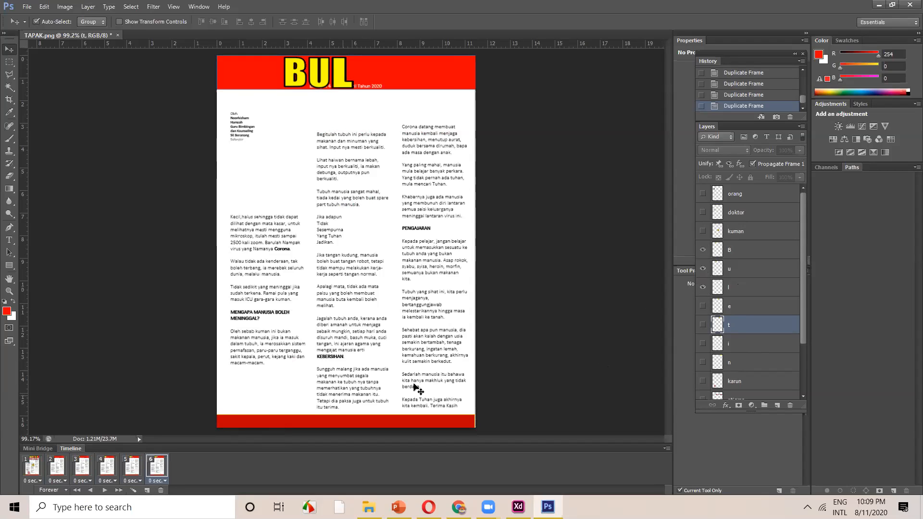
pyautogui.click(703, 306)
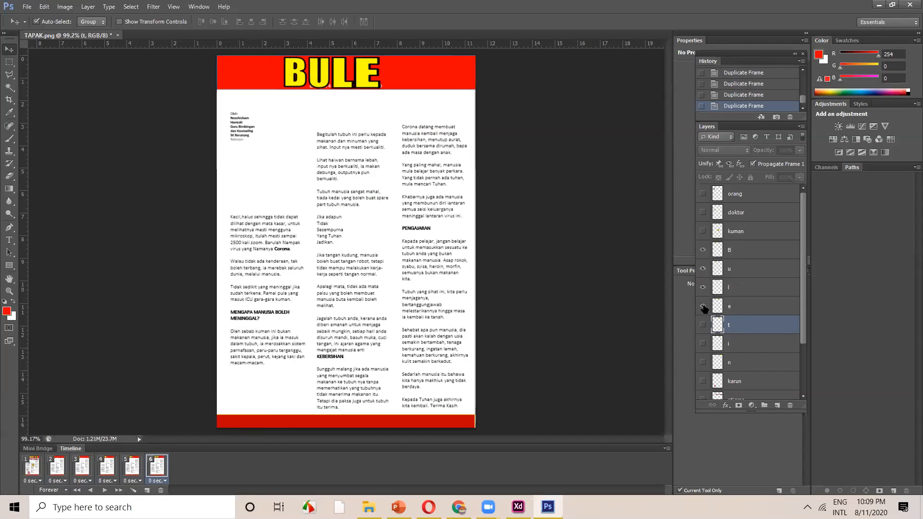
pyautogui.click(147, 490)
pyautogui.click(703, 325)
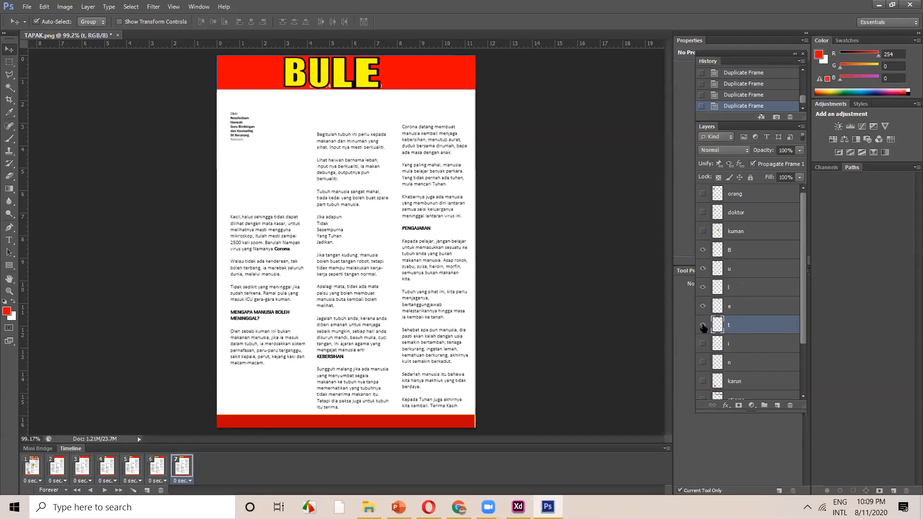
pyautogui.click(147, 490)
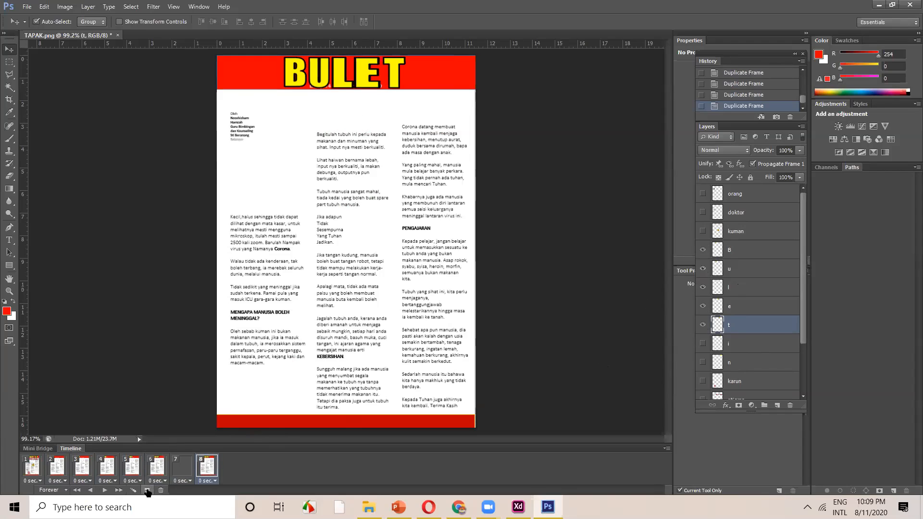
pyautogui.click(703, 344)
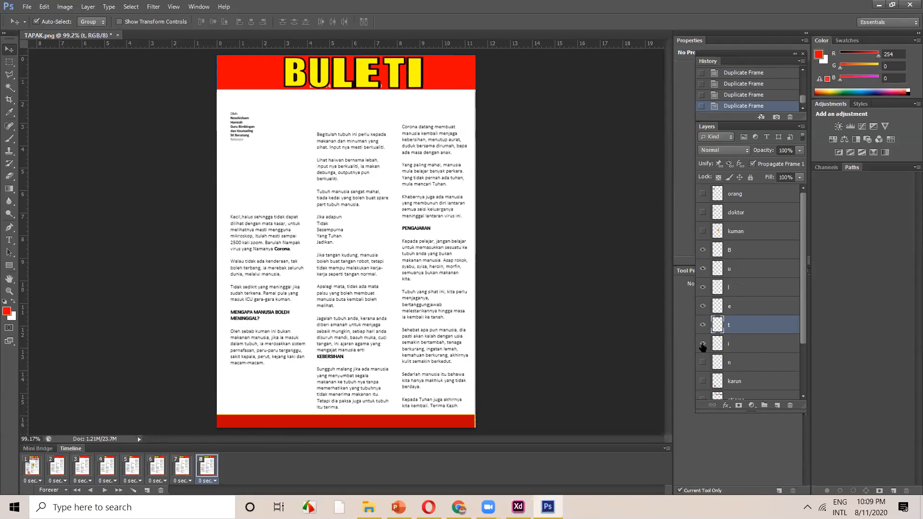
pyautogui.click(148, 490)
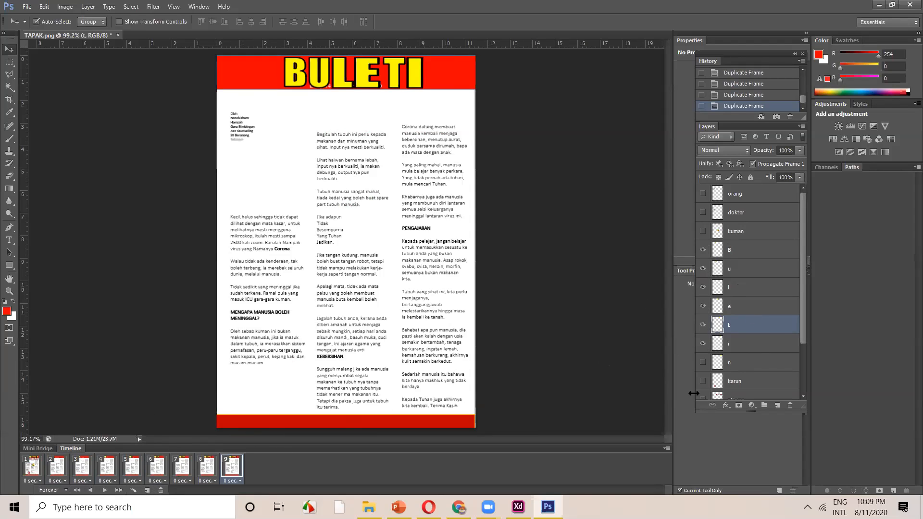
pyautogui.click(703, 363)
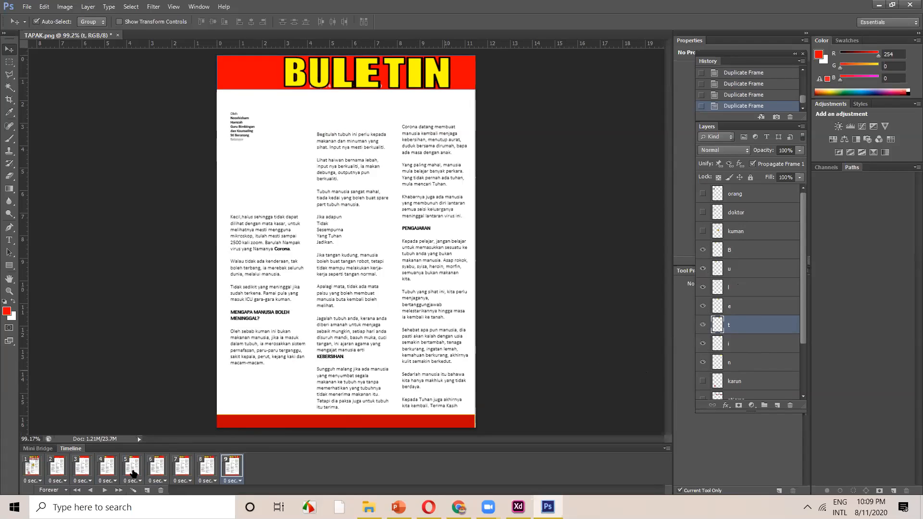
# Play the animation from frame 1 to check the title's letter-by-letter build-up, and stop it
pyautogui.click(31, 473)
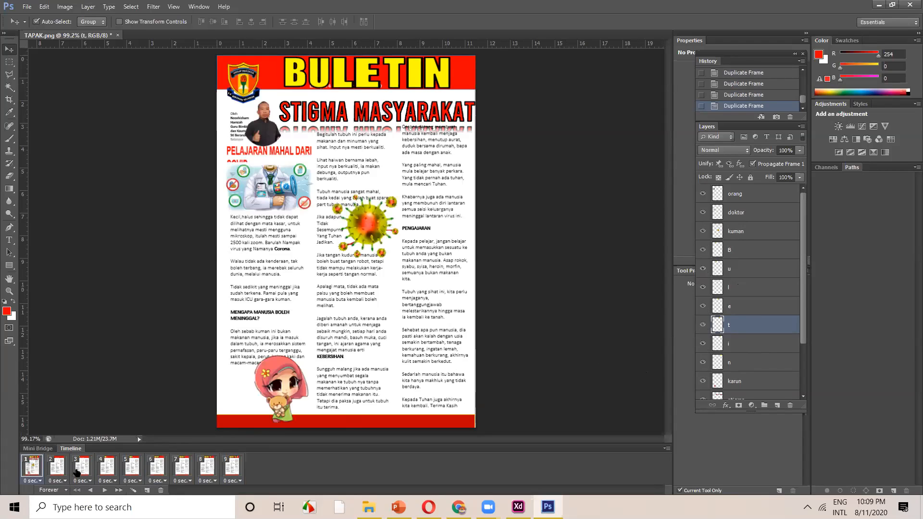
pyautogui.click(103, 489)
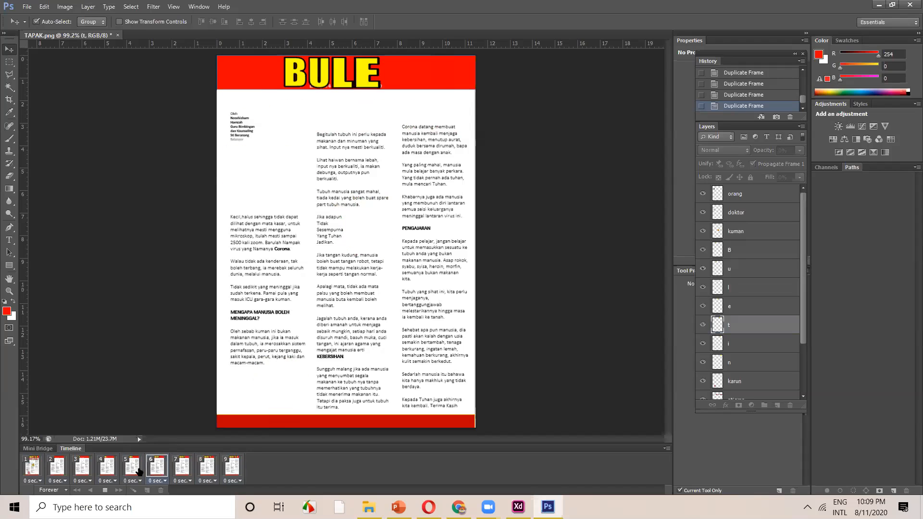
pyautogui.click(105, 491)
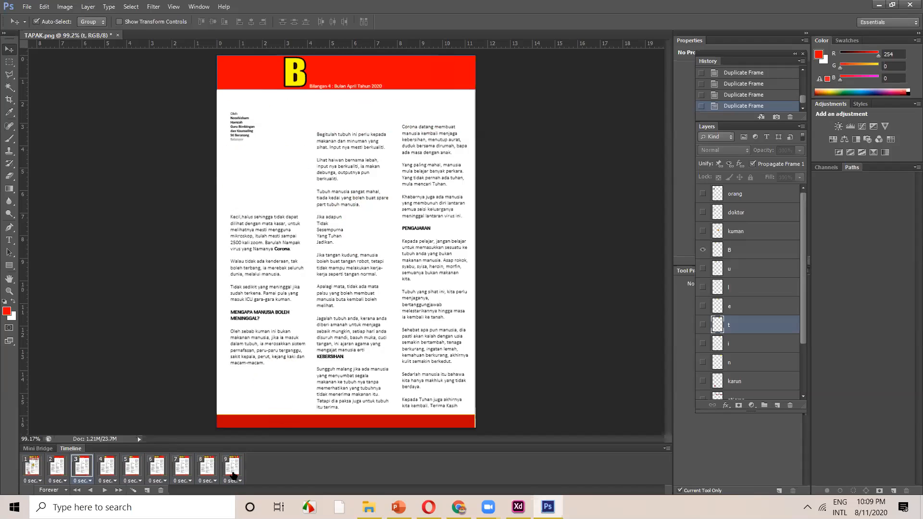
# Set the delay of frames 2 to 9 to 0.2 seconds and play the animation to check its speed
pyautogui.click(64, 483)
pyautogui.click(65, 483)
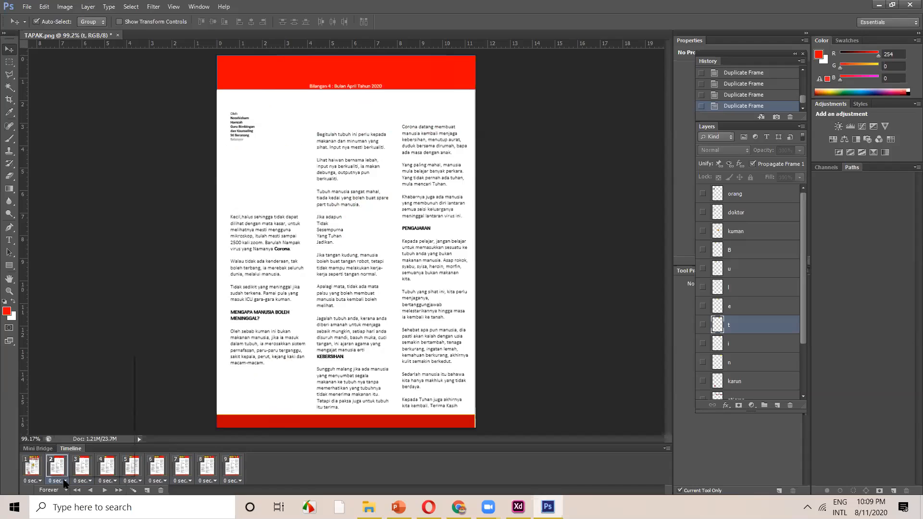
pyautogui.click(234, 483)
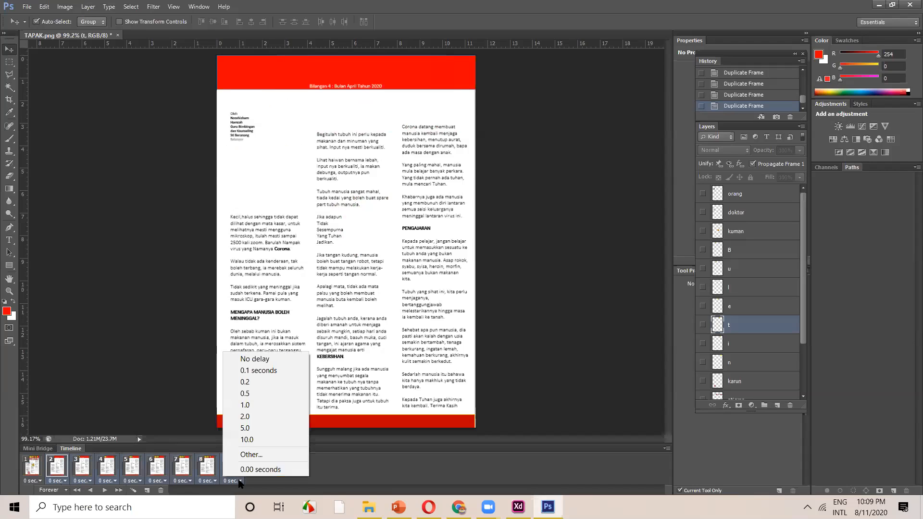
pyautogui.click(250, 382)
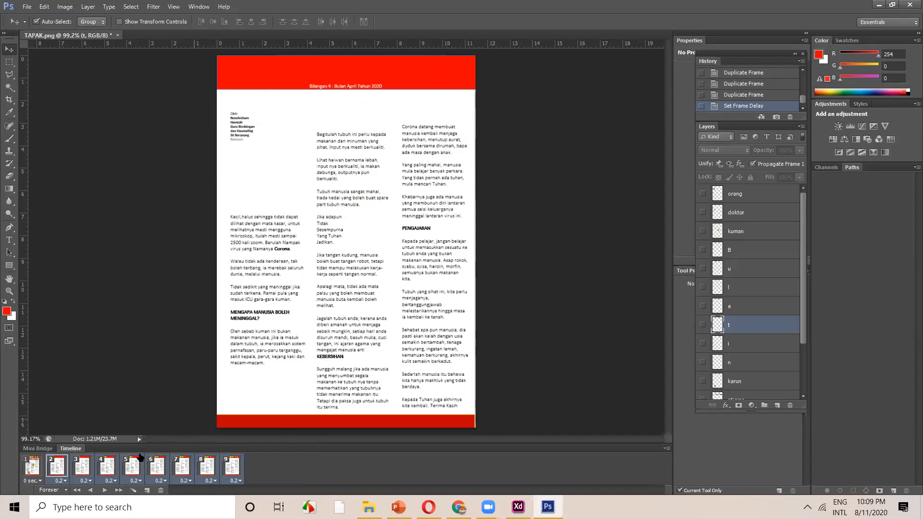
pyautogui.click(104, 490)
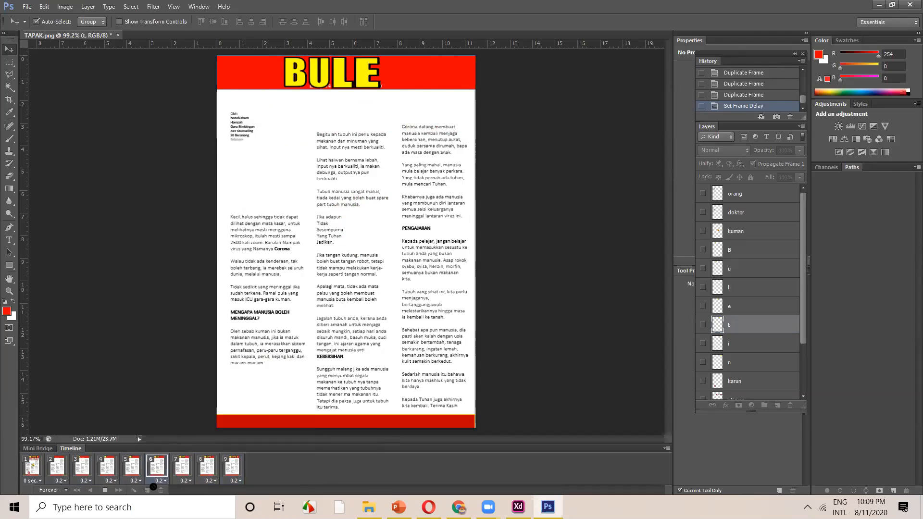
pyautogui.click(105, 490)
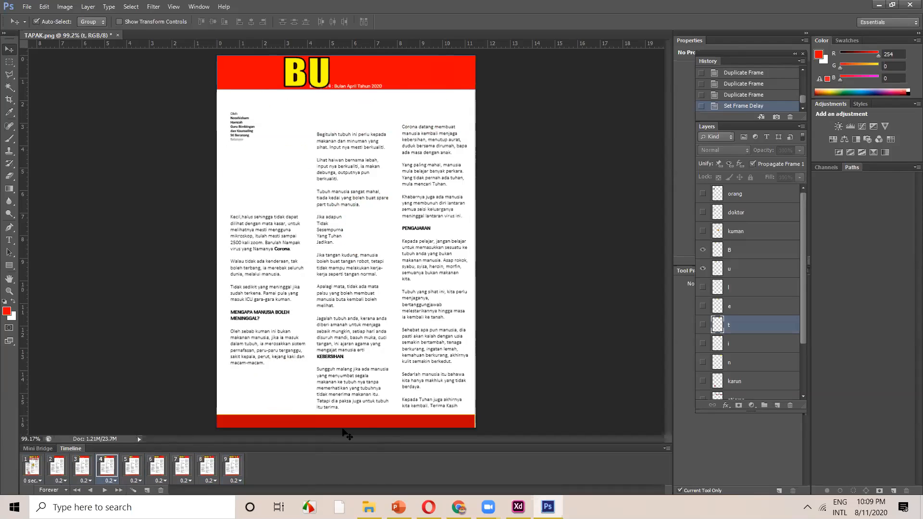
# Duplicate frame 9 as frame 10 with the orang layer shown, and add frame 11 with that layer hidden
pyautogui.click(235, 476)
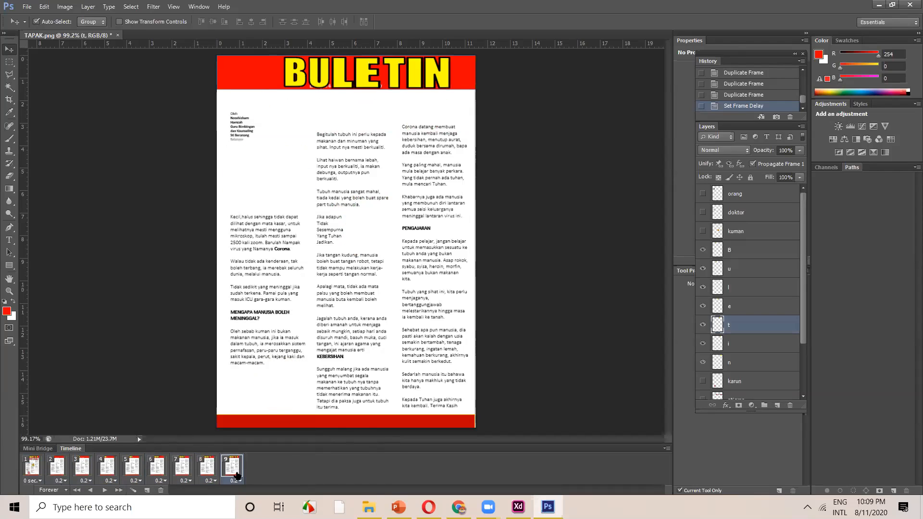
pyautogui.click(147, 490)
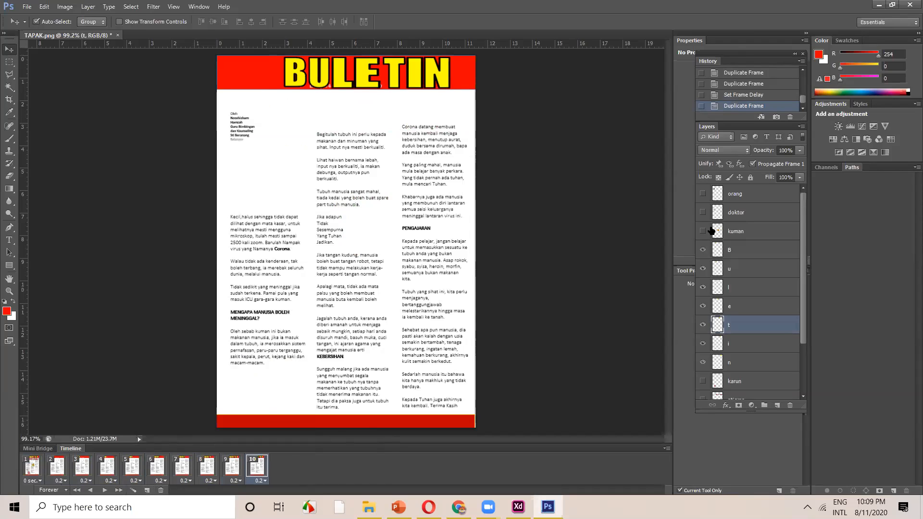
pyautogui.click(703, 194)
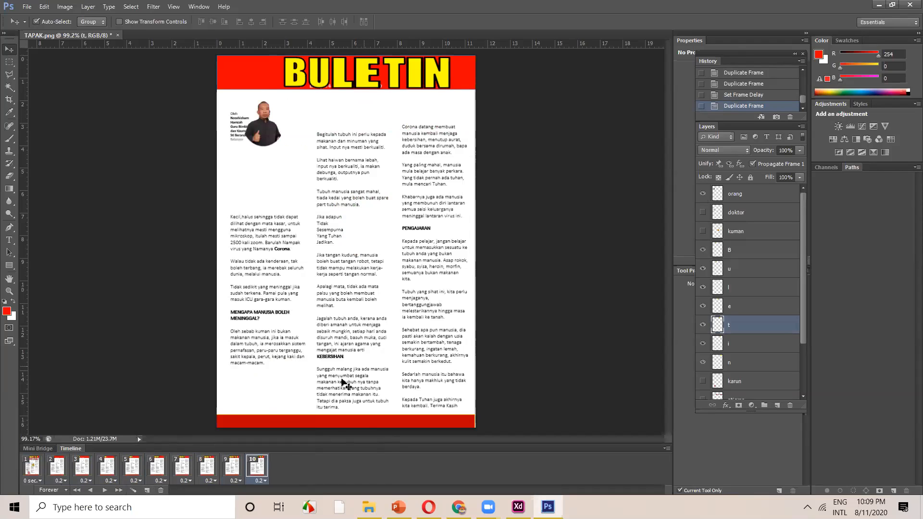
pyautogui.click(147, 490)
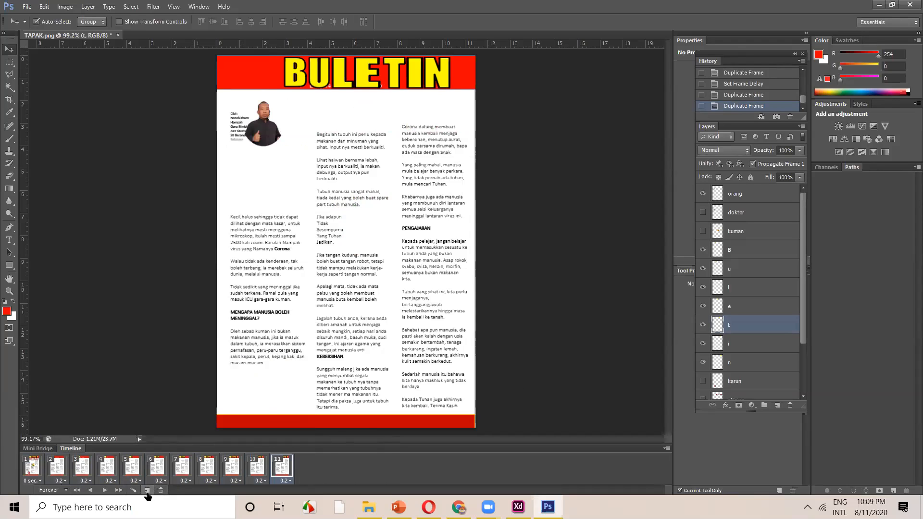
pyautogui.click(703, 194)
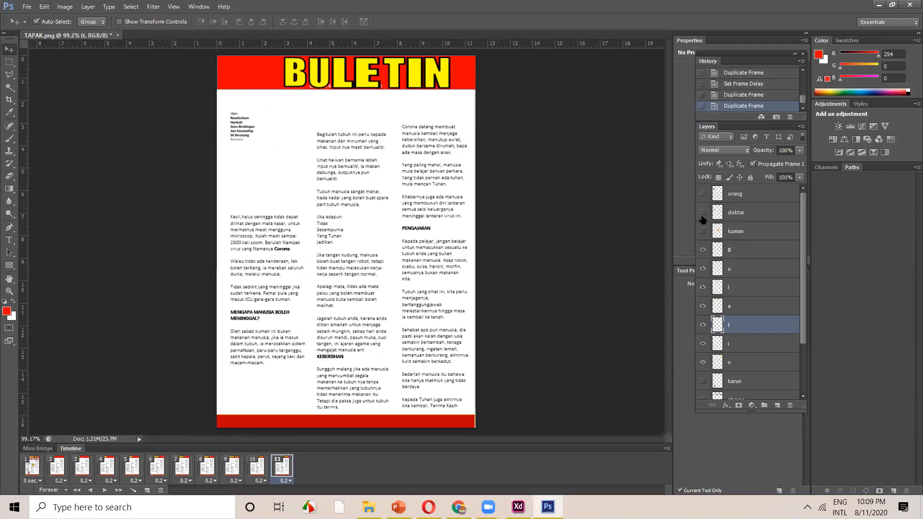
# Show the doktor layer in frame 11, and duplicate it as frame 12 with the karun and kuman layers also shown
pyautogui.click(702, 214)
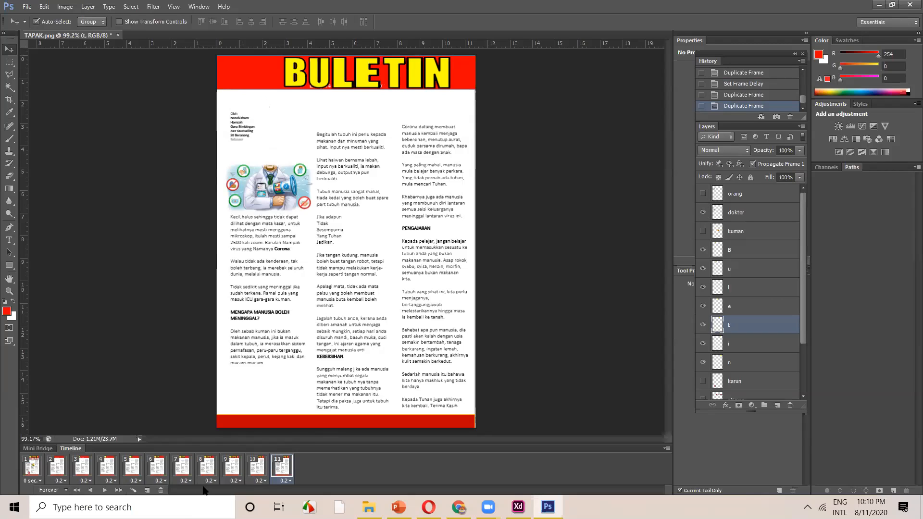
pyautogui.click(148, 491)
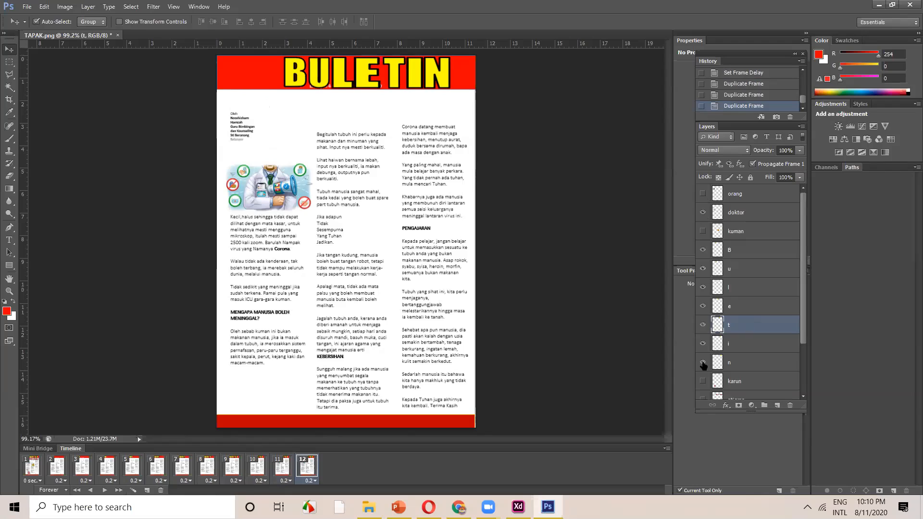
pyautogui.click(703, 381)
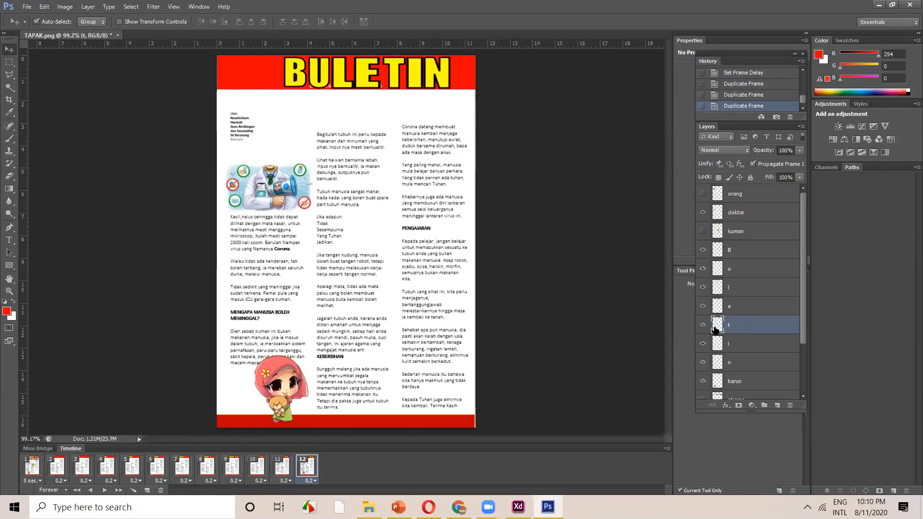
pyautogui.click(703, 231)
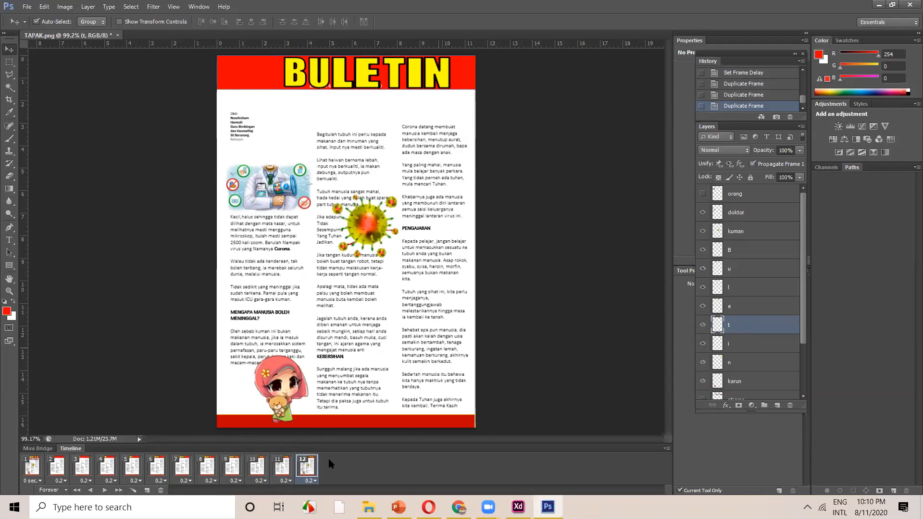
# Add frame 13 with the stigma layer also shown, and frame 14 with the tajuk kecil layer also shown
pyautogui.click(147, 491)
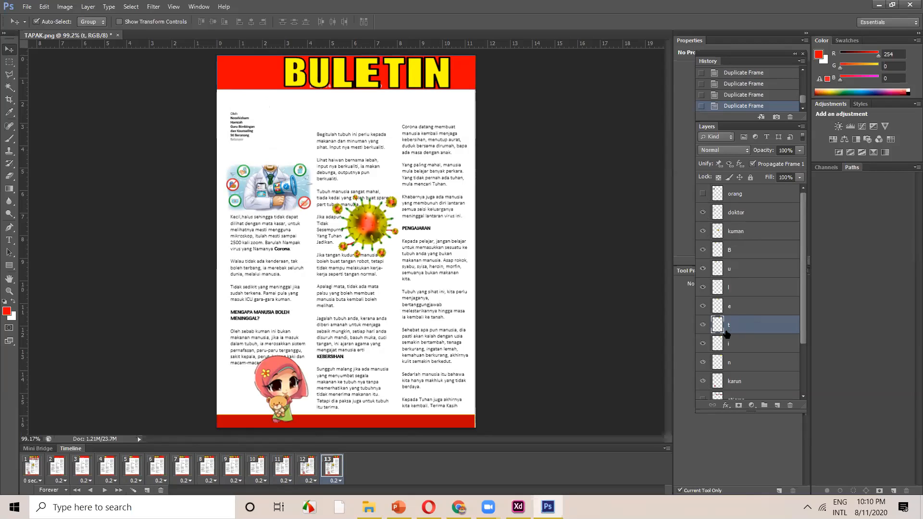
pyautogui.scroll(-1, 746, 351)
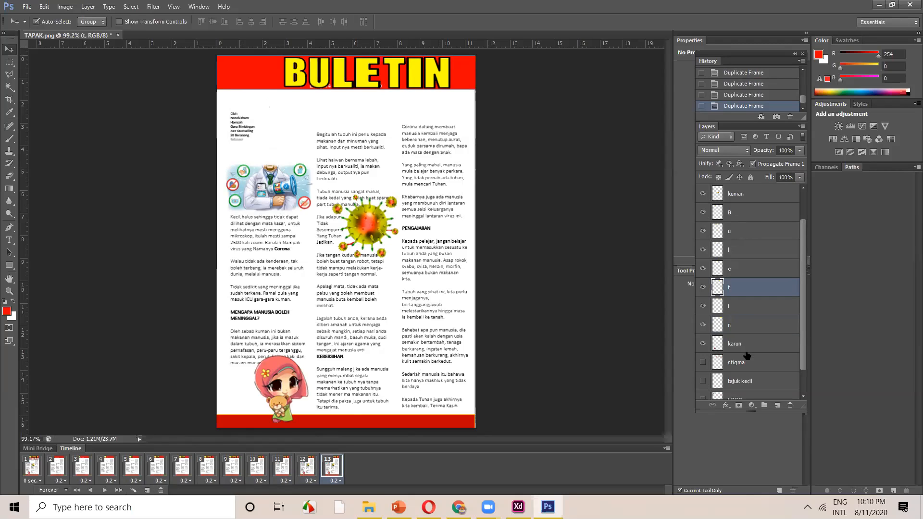
pyautogui.click(703, 363)
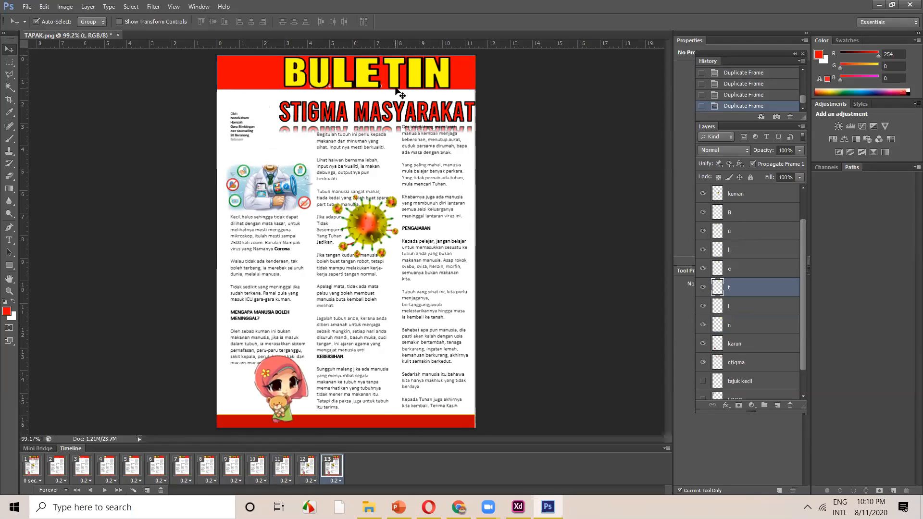
pyautogui.scroll(-1, 765, 357)
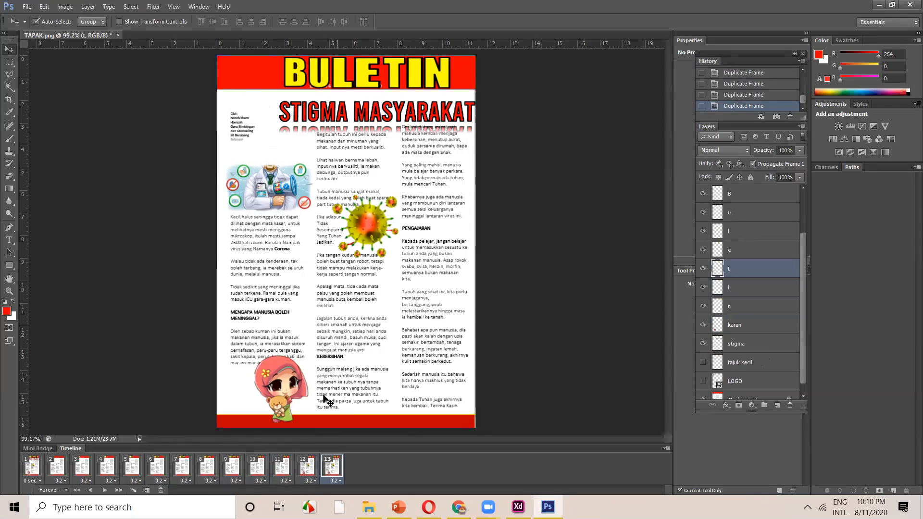
pyautogui.click(147, 490)
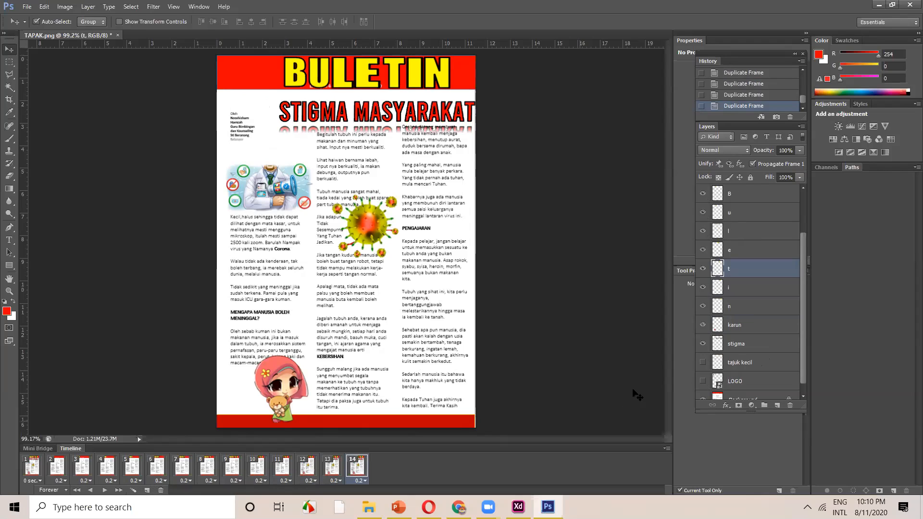
pyautogui.click(703, 363)
pyautogui.scroll(-1, 704, 368)
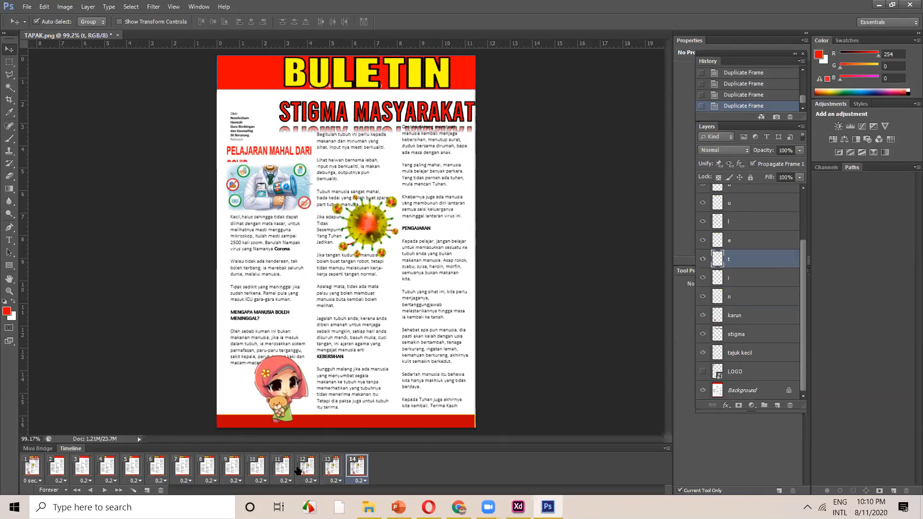
# Duplicate frame 14 as frame 15 with the LOGO and orang layers also shown
pyautogui.click(147, 490)
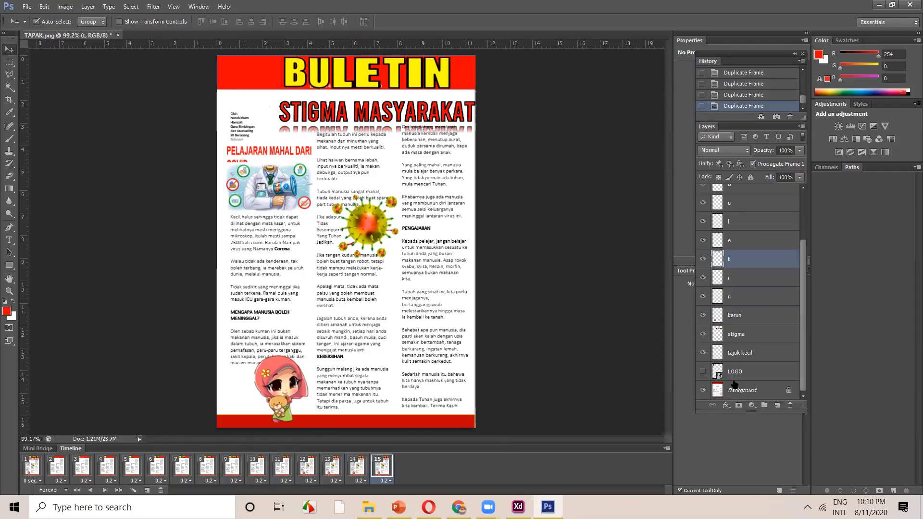
pyautogui.click(703, 373)
pyautogui.scroll(3, 751, 268)
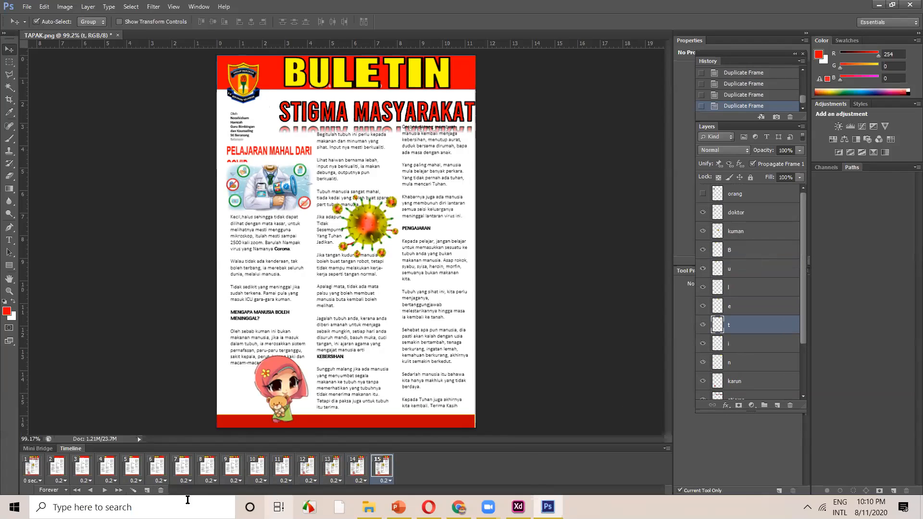
pyautogui.click(702, 194)
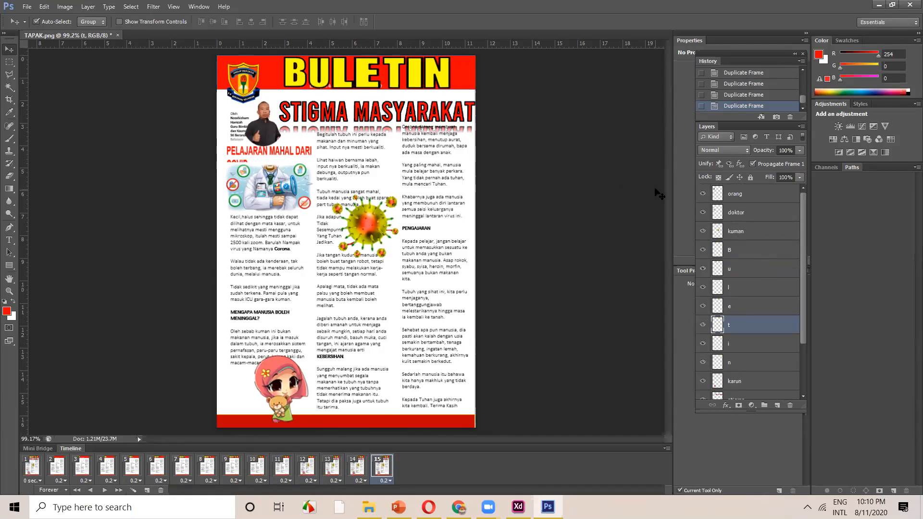
# Preview the animation briefly, and set the delay of frames 10 to 15 to 1 second
pyautogui.click(104, 490)
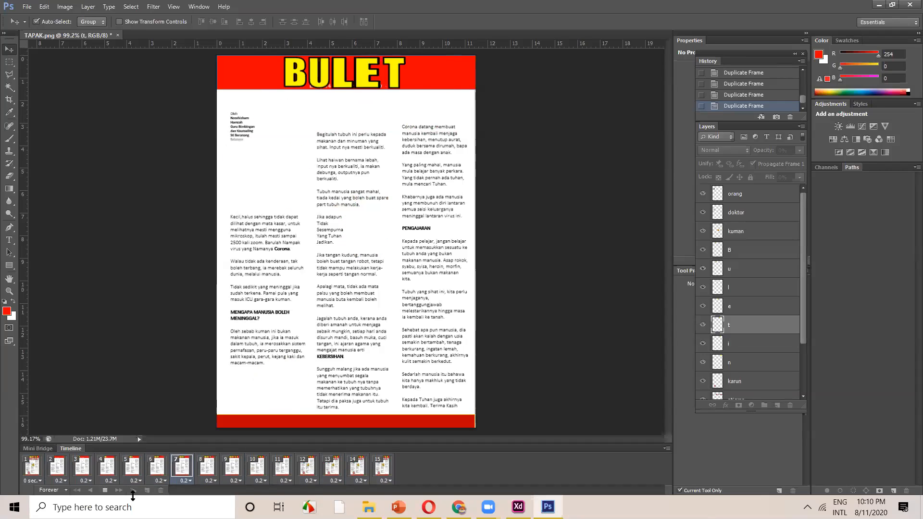
pyautogui.click(105, 490)
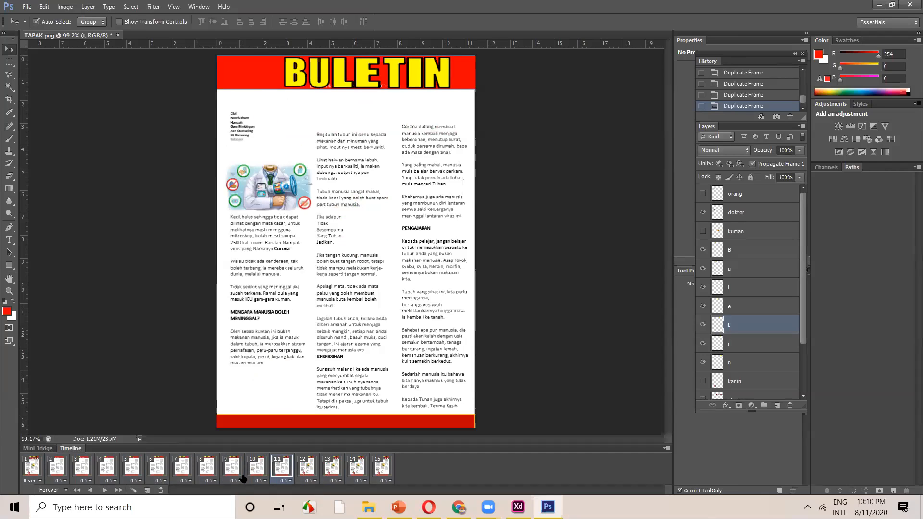
pyautogui.click(212, 473)
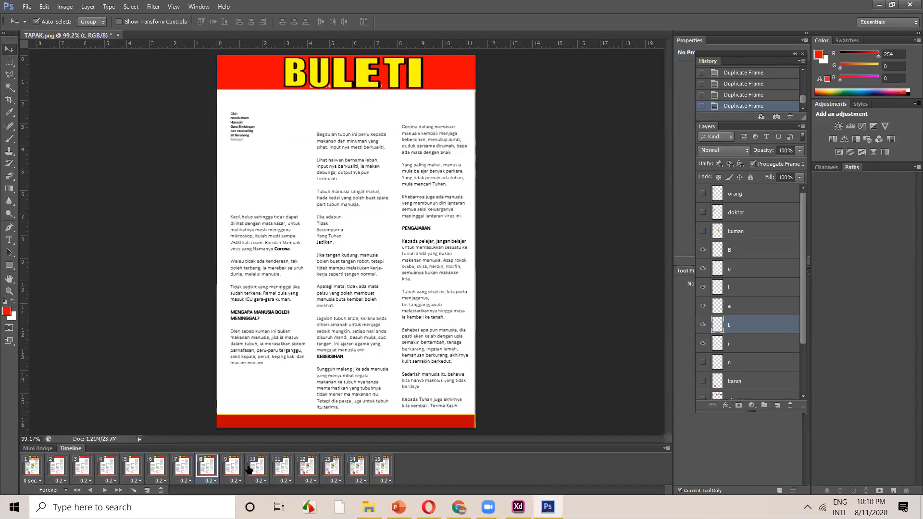
pyautogui.click(225, 466)
pyautogui.click(260, 472)
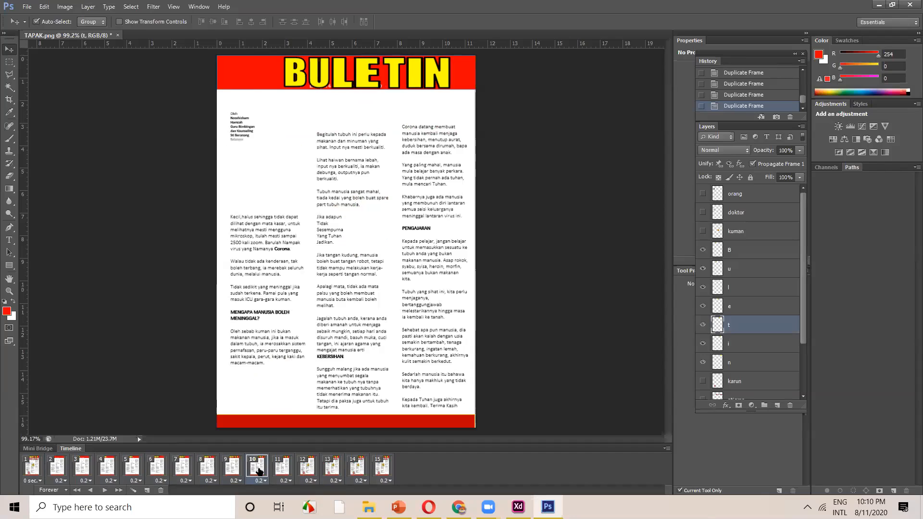
pyautogui.keyDown('shift'); pyautogui.click(379, 476); pyautogui.keyUp('shift')
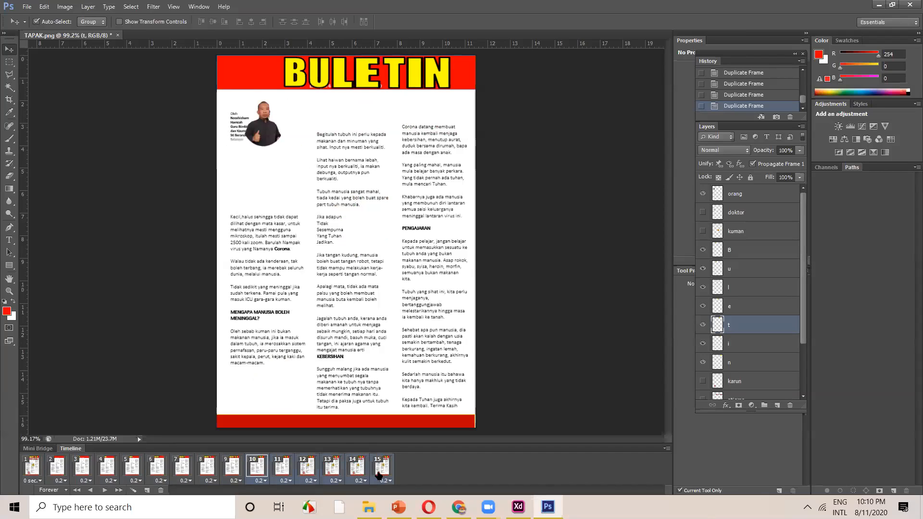
pyautogui.click(268, 481)
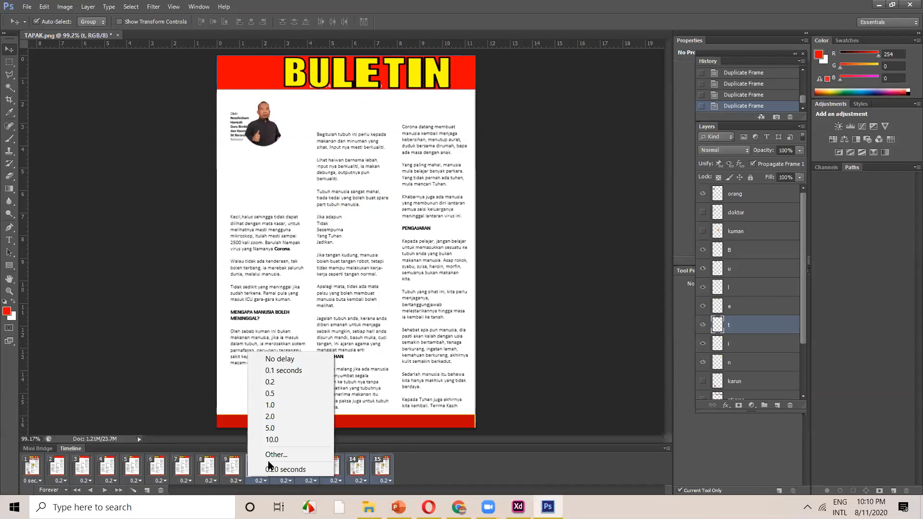
pyautogui.click(275, 402)
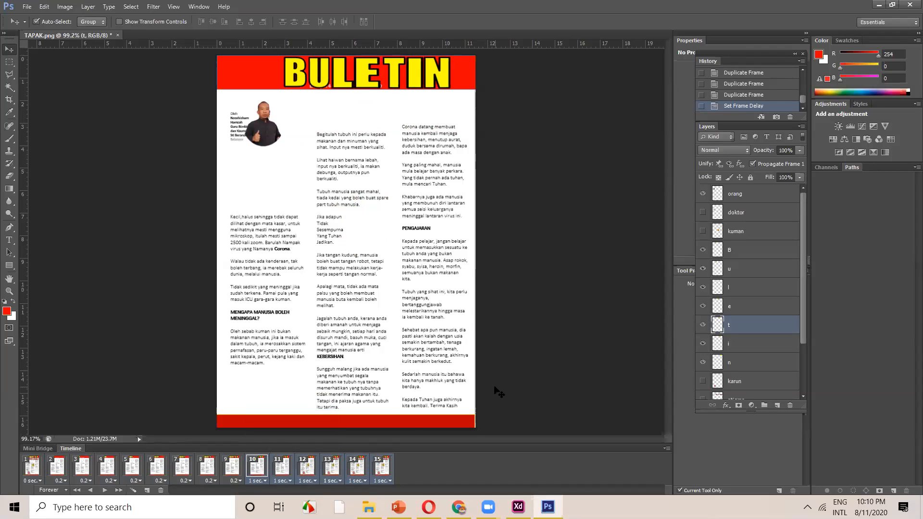
# Play the animation from frame 1 to check the timing of the whole sequence
pyautogui.click(53, 469)
pyautogui.click(34, 470)
pyautogui.click(106, 490)
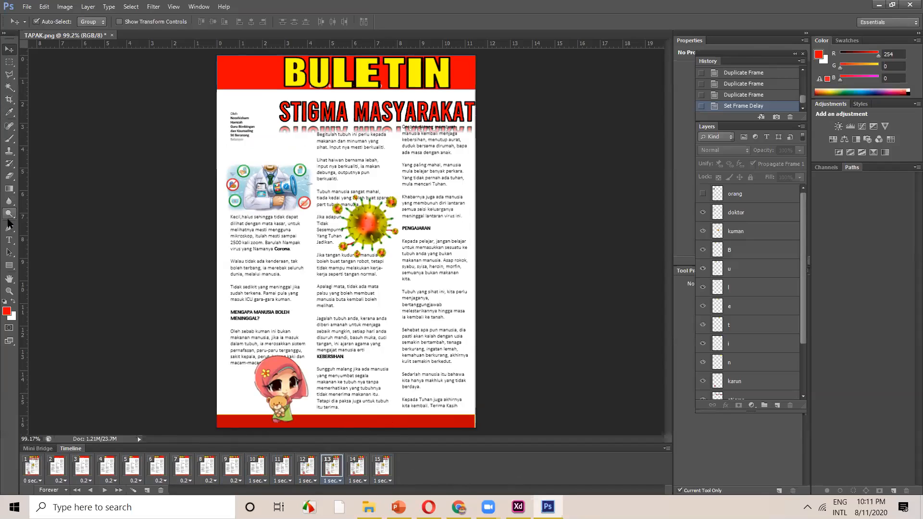
# Add a text layer reading "UNIT" beside the girl figure near the page's lower edge
pyautogui.click(9, 239)
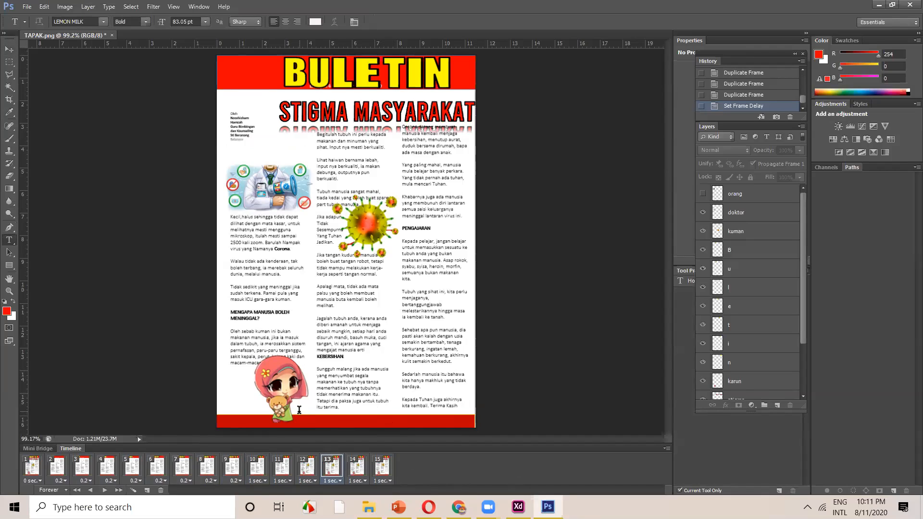
pyautogui.click(299, 409)
pyautogui.write('UNO')
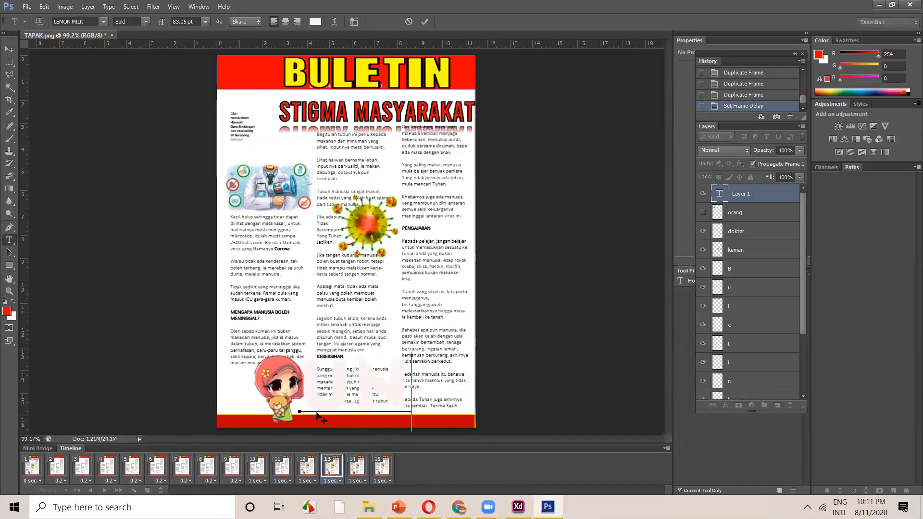
# Set the colour of the whole UNIT text to a bright blue with hue 229°
pyautogui.hotkey('ctrl', 'a')
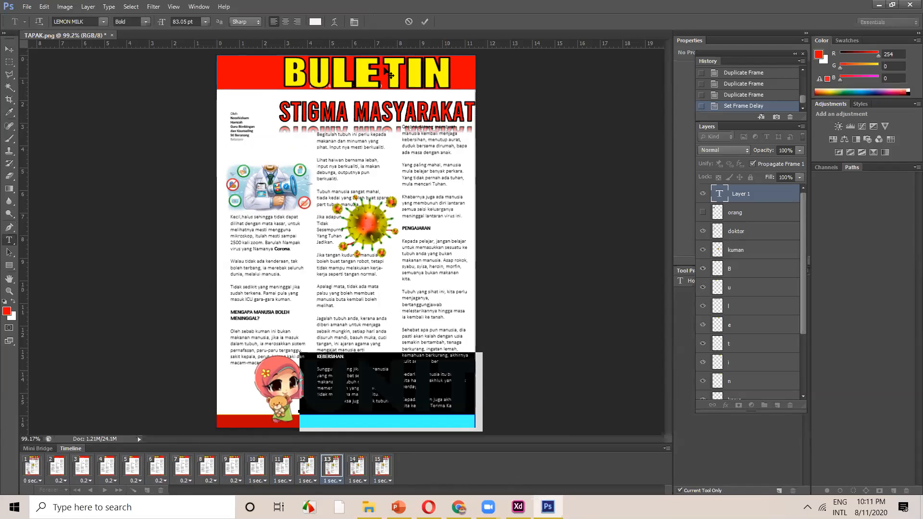
pyautogui.click(315, 21)
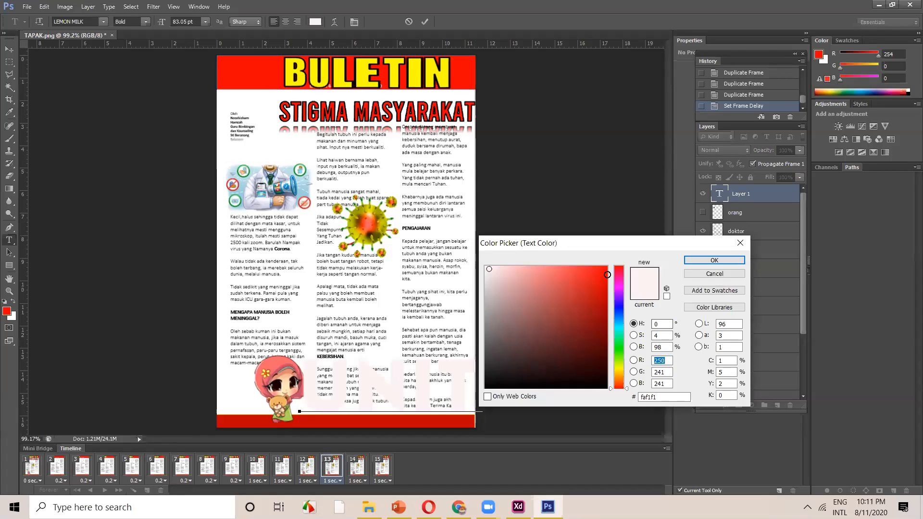
pyautogui.click(603, 273)
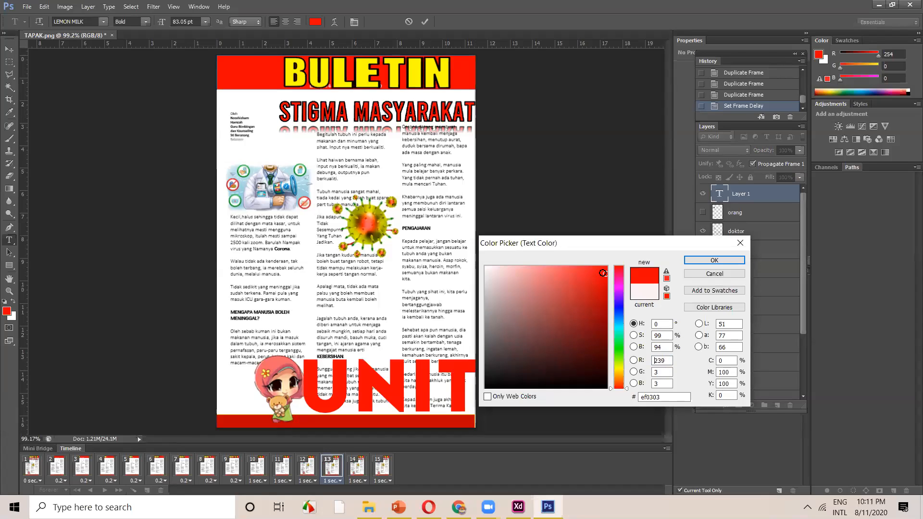
pyautogui.click(596, 383)
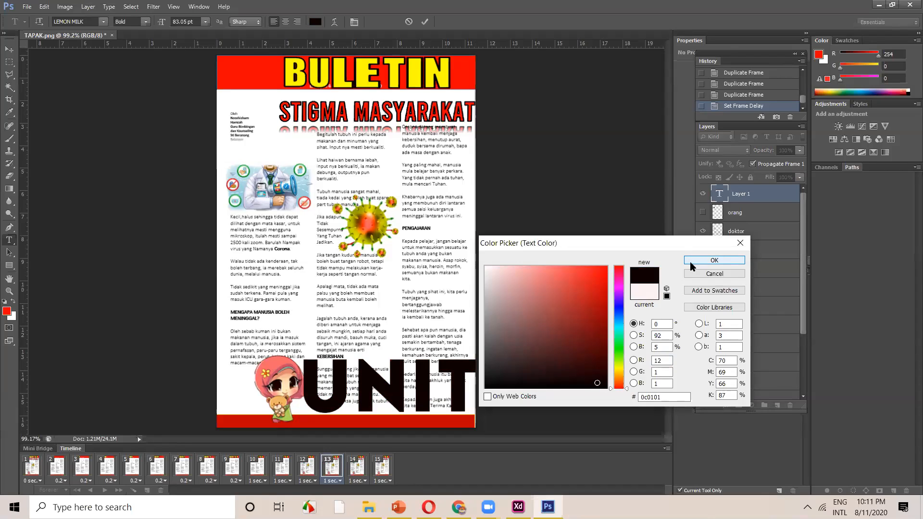
pyautogui.click(618, 311)
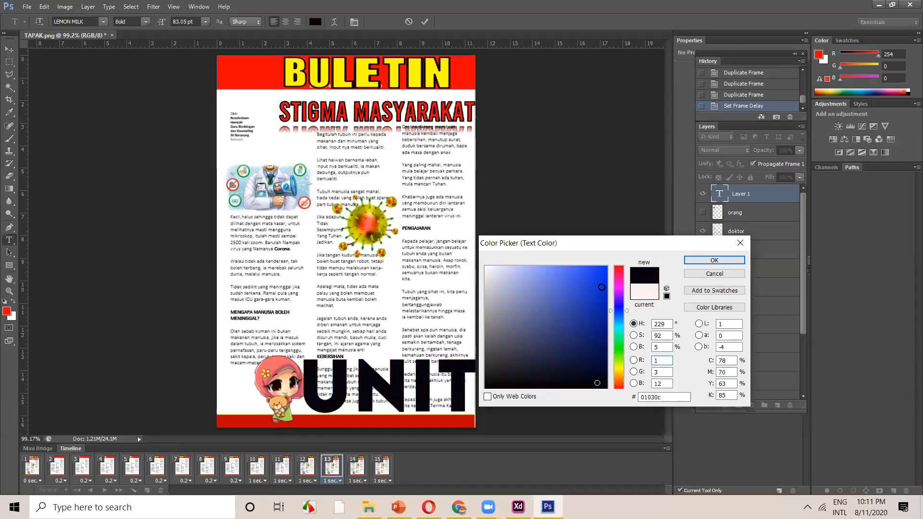
pyautogui.click(601, 286)
pyautogui.click(693, 263)
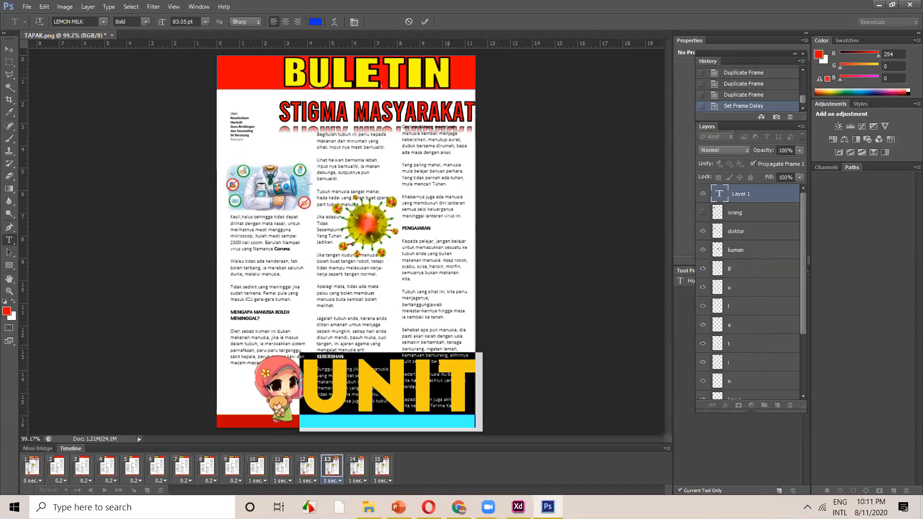
# Move the UNIT text left over the girl figure and reduce its font size to 37.05 pt
pyautogui.click(7, 50)
pyautogui.moveTo(417, 367); pyautogui.dragTo(359, 378)
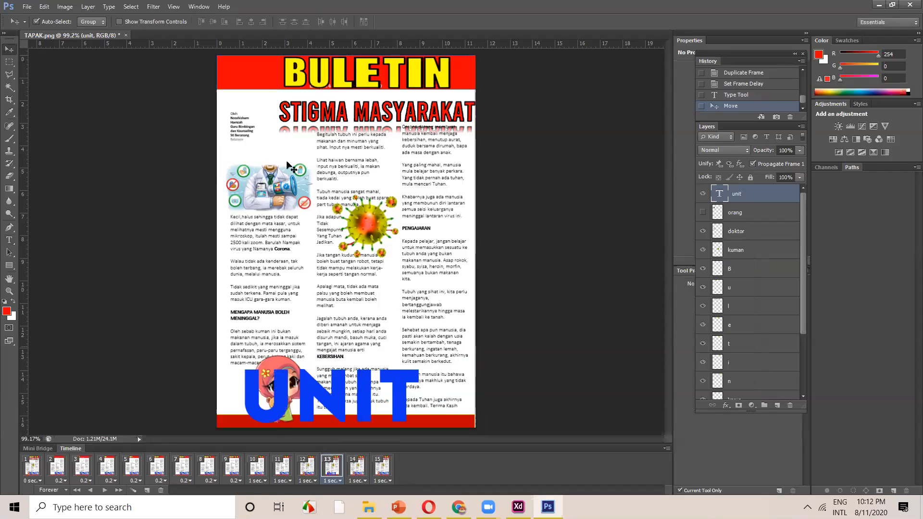
pyautogui.click(8, 240)
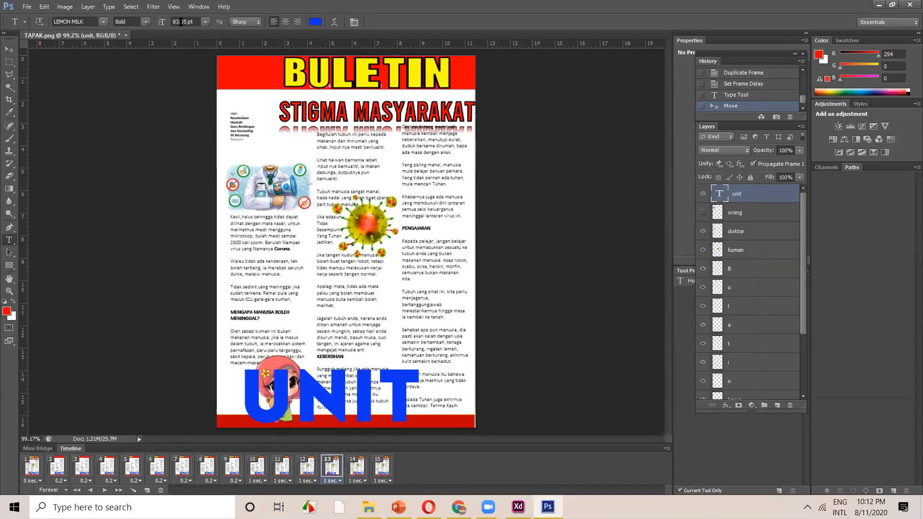
pyautogui.click(163, 23)
pyautogui.press('Return')
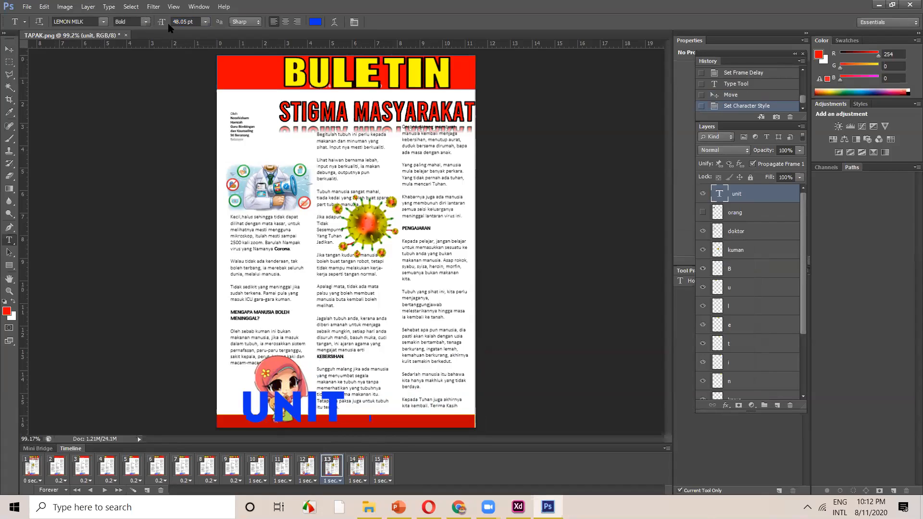
pyautogui.moveTo(166, 23); pyautogui.dragTo(161, 23)
# Extend the UNIT text to read "UNIT BIMBINGAN DAN KAUNSELING" and reduce its font size to 13.05 pt
pyautogui.click(342, 415)
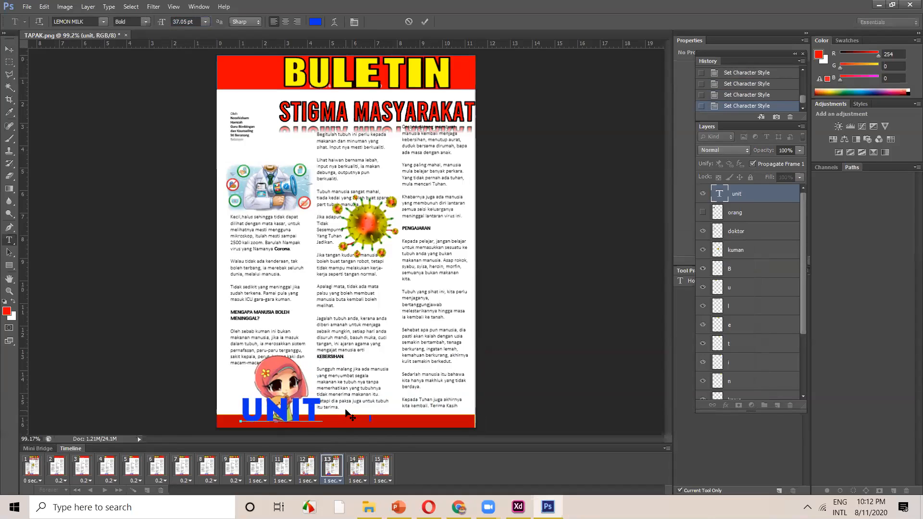
pyautogui.write('BIMBING')
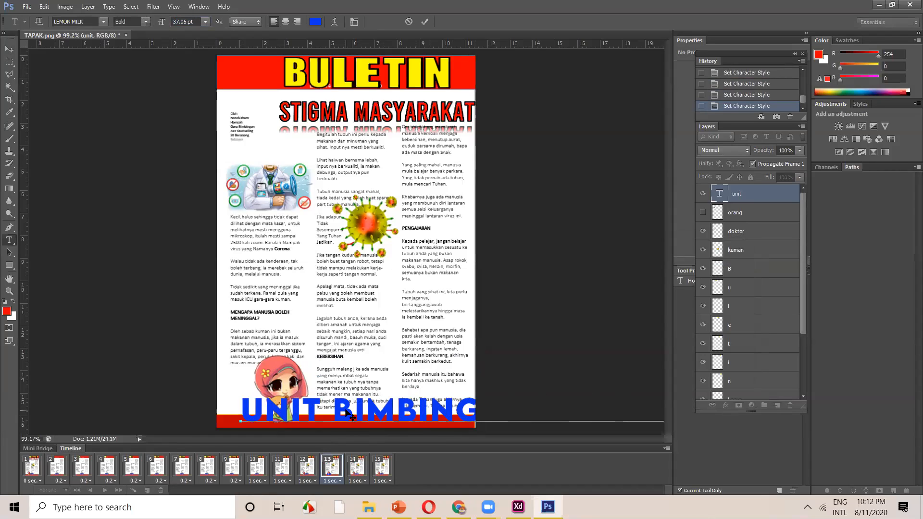
pyautogui.hotkey('ctrl', 'a')
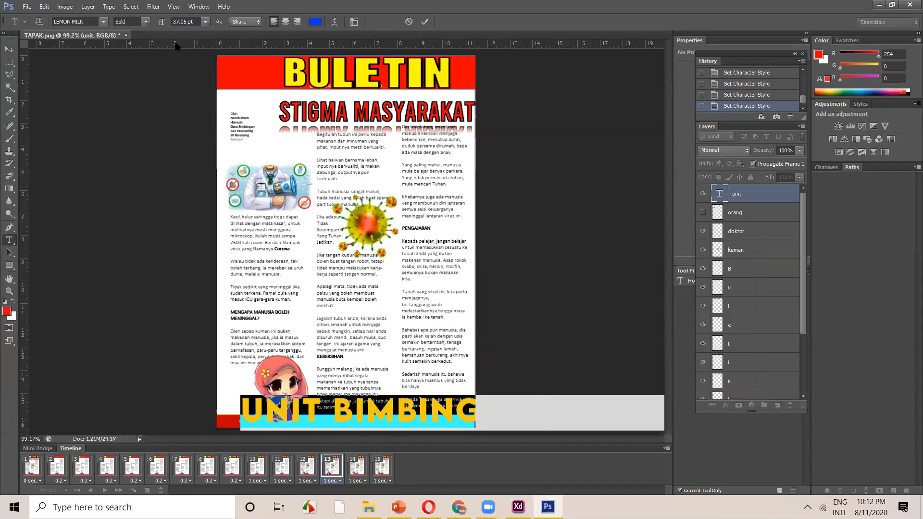
pyautogui.moveTo(161, 22); pyautogui.dragTo(153, 26)
# Move the UNIT BIMBINGAN DAN KAUNSELING text onto the red footer band and shift the girl figure slightly up and left above it
pyautogui.click(8, 50)
pyautogui.moveTo(326, 417); pyautogui.dragTo(323, 418)
pyautogui.moveTo(284, 390); pyautogui.dragTo(281, 386)
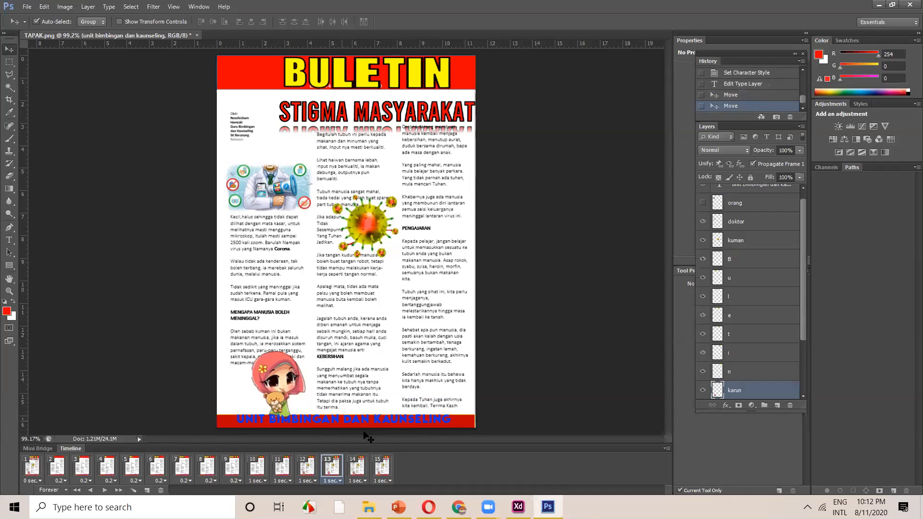
pyautogui.click(361, 419)
pyautogui.press('Down')
pyautogui.press('Down')
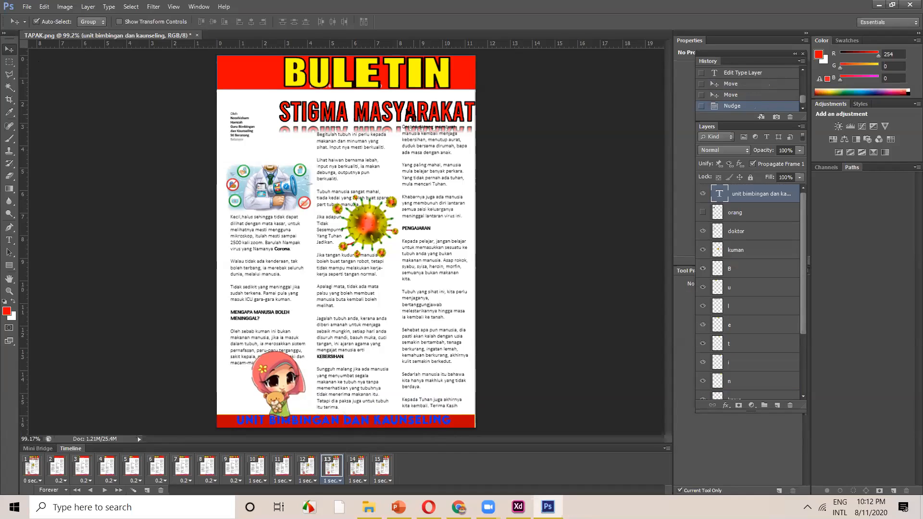
# Change the footer text's colour to near-white, hex f4f5fa
pyautogui.click(8, 239)
pyautogui.click(316, 21)
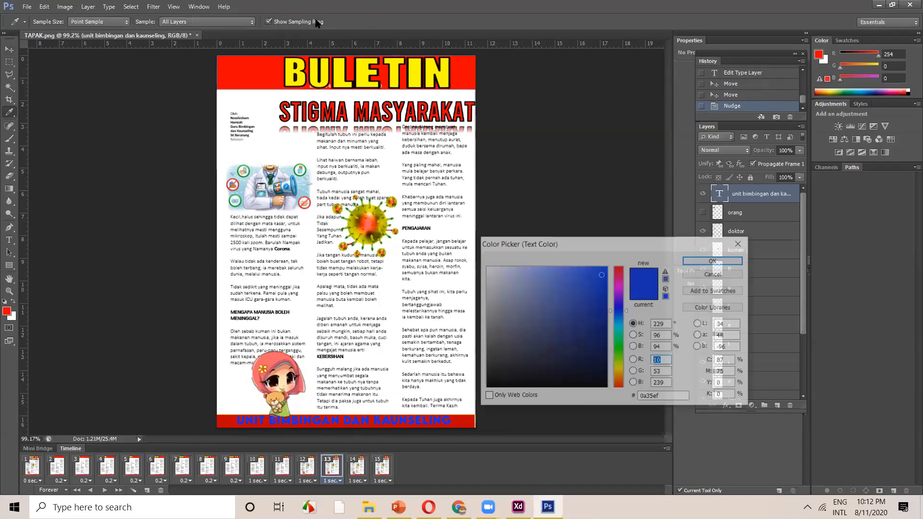
pyautogui.click(487, 268)
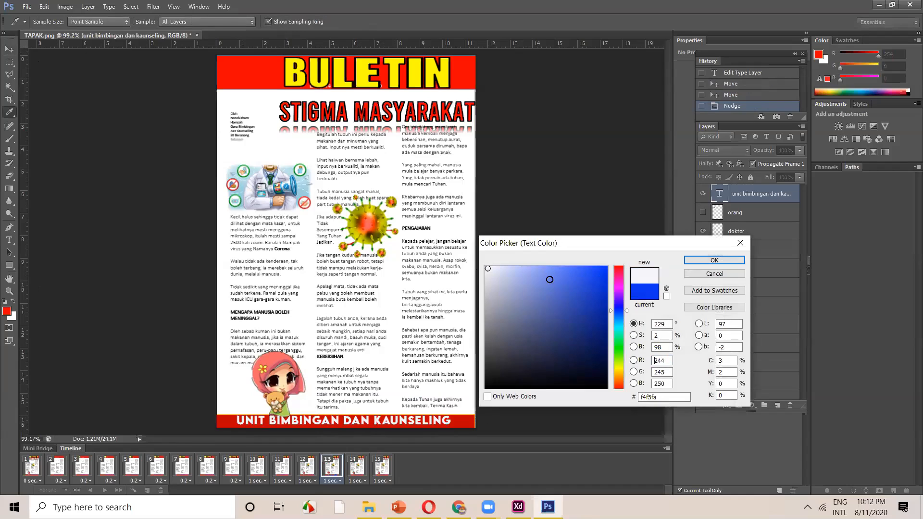
pyautogui.click(697, 260)
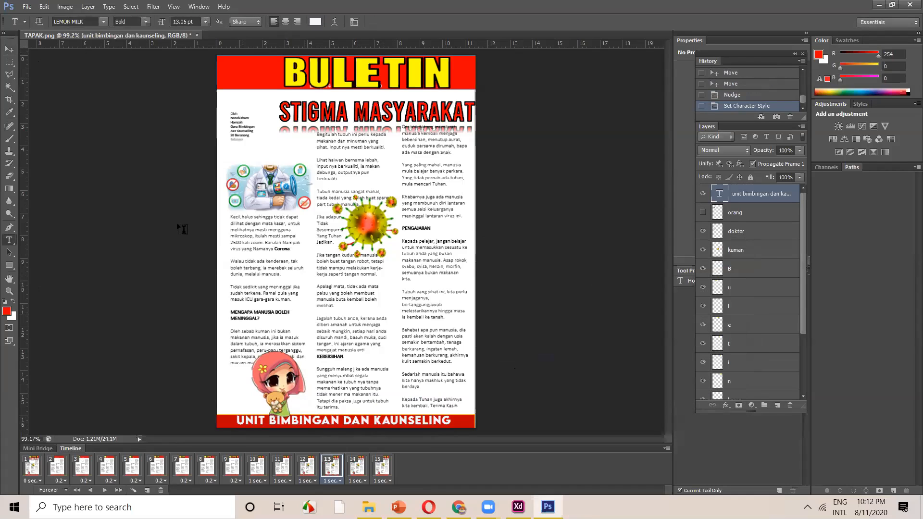
# In frame 2, keep the UNIT BIMBINGAN DAN KAUNSELING text visible and move it onto the red footer band
pyautogui.click(9, 49)
pyautogui.click(31, 472)
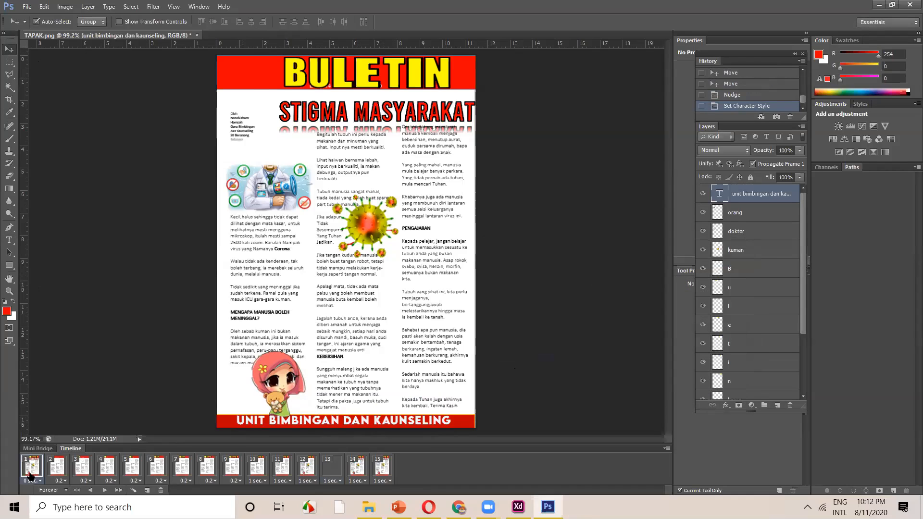
pyautogui.click(53, 474)
pyautogui.click(36, 473)
pyautogui.click(58, 472)
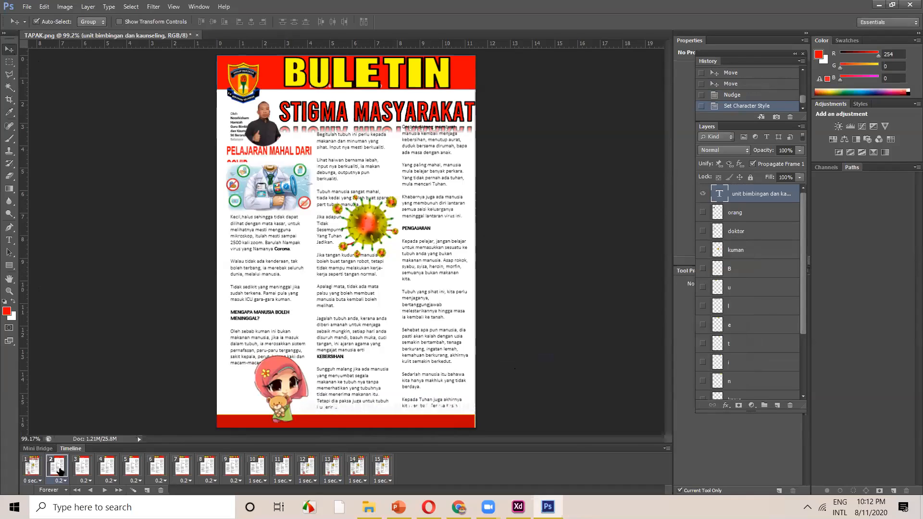
pyautogui.click(703, 194)
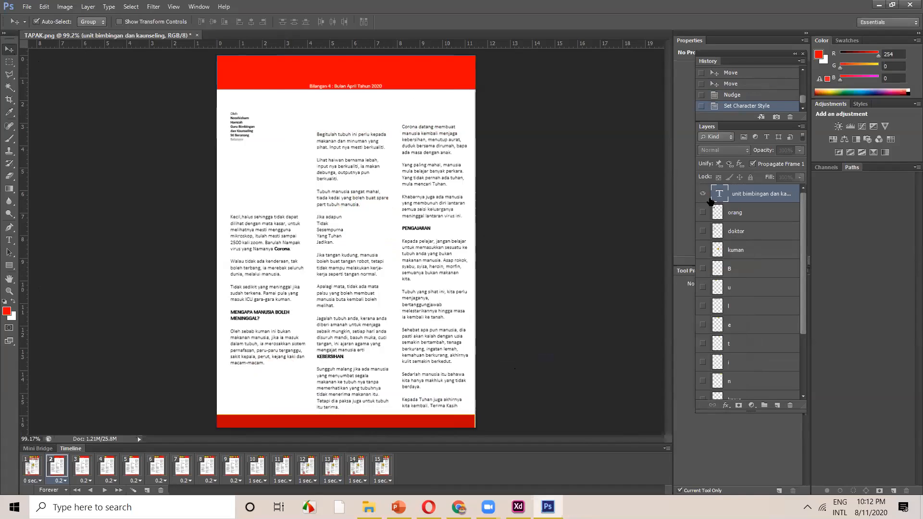
pyautogui.moveTo(380, 411); pyautogui.dragTo(317, 421)
# In frame 4, move the UNIT BIMBINGAN DAN KAUNSELING text onto the red footer band
pyautogui.click(82, 475)
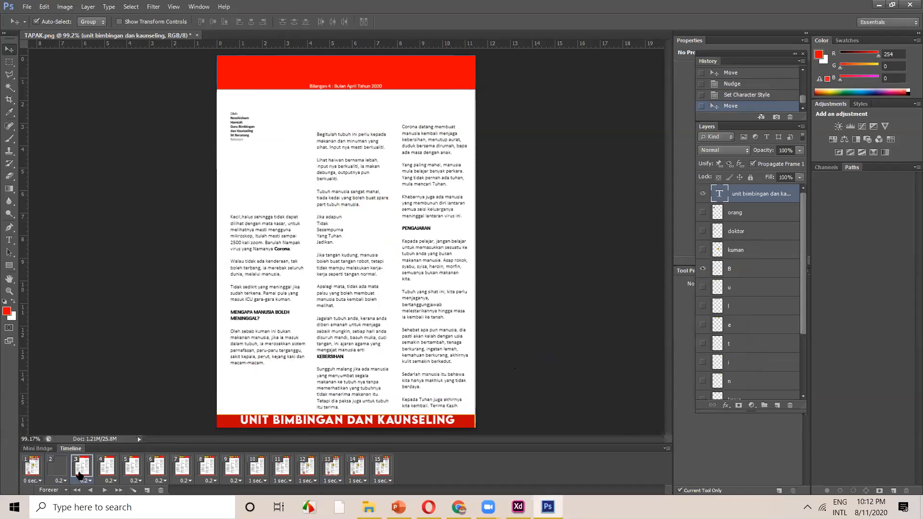
pyautogui.click(107, 473)
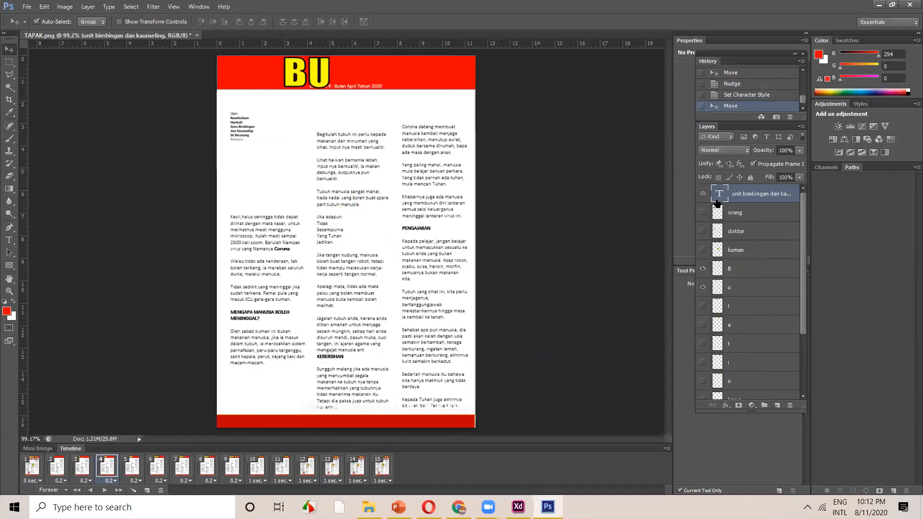
pyautogui.moveTo(399, 406); pyautogui.dragTo(341, 419)
# Hide the footer text layer in frame 5, and move the text onto the red footer band in frame 6
pyautogui.click(134, 481)
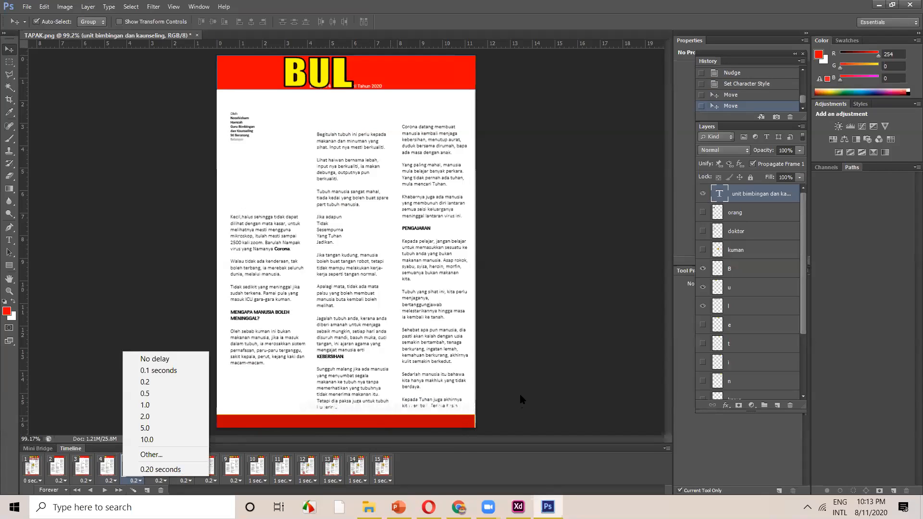
pyautogui.click(508, 396)
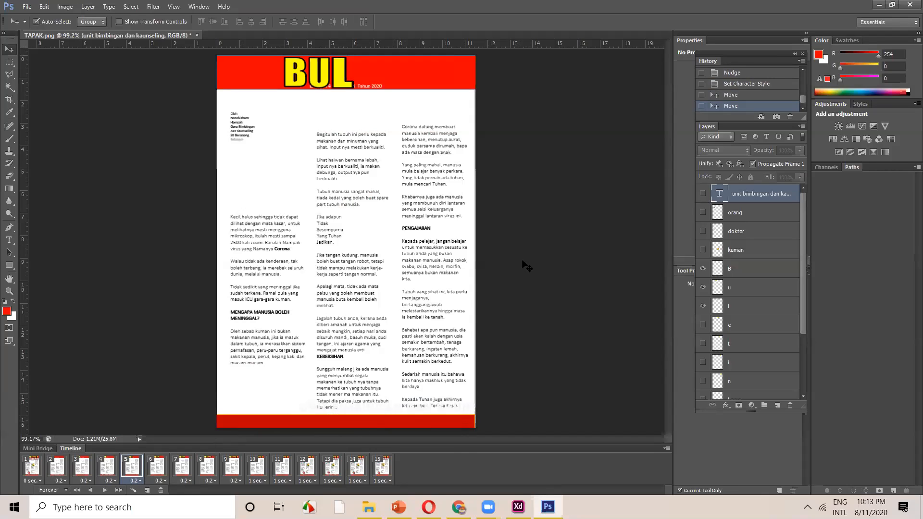
pyautogui.click(158, 467)
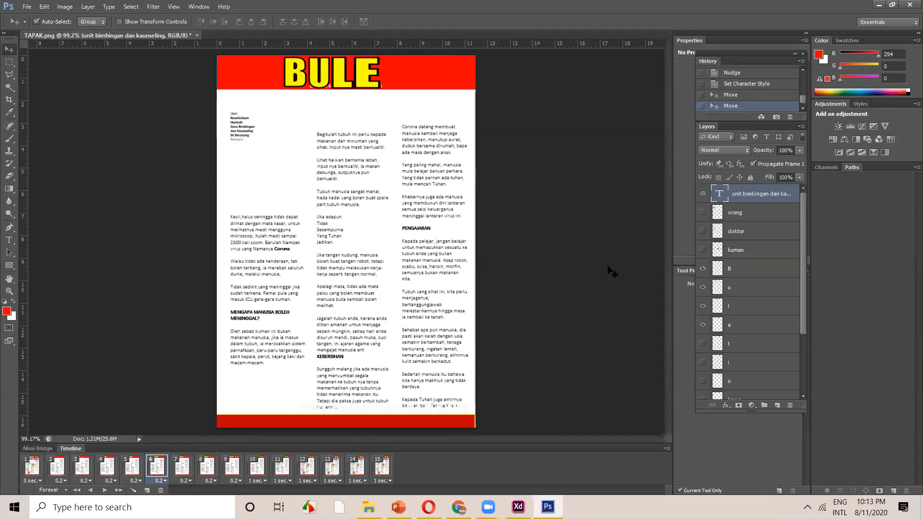
pyautogui.moveTo(373, 407); pyautogui.dragTo(312, 416)
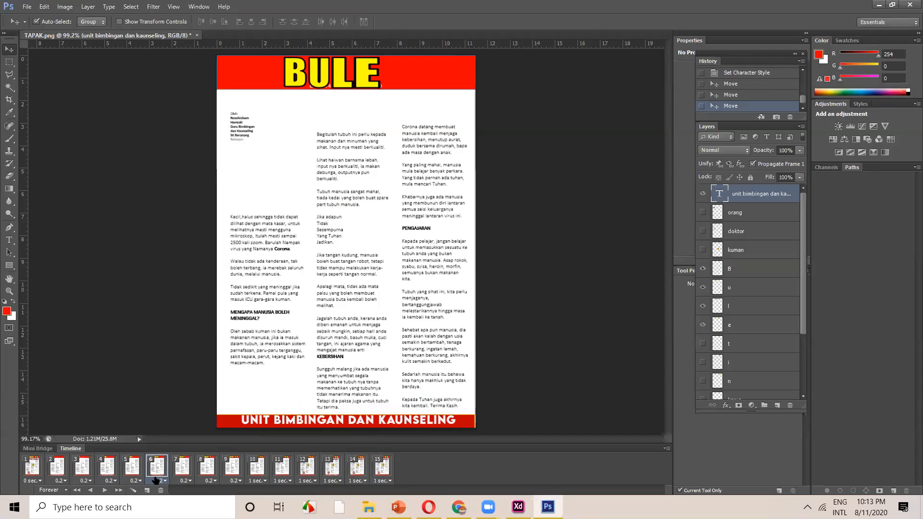
# Hide the footer text layer in frame 7, and move the text onto the red footer band in frame 8
pyautogui.click(182, 465)
pyautogui.click(703, 193)
pyautogui.click(214, 471)
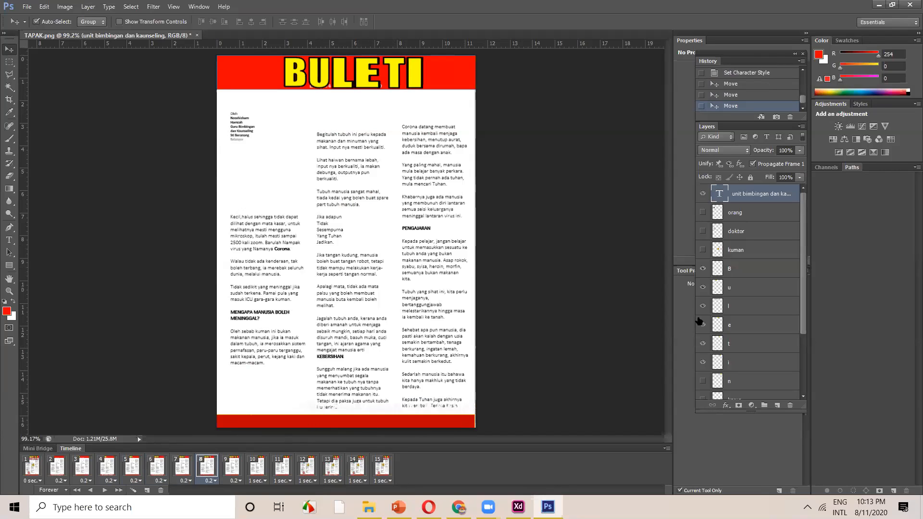
pyautogui.moveTo(340, 412); pyautogui.dragTo(283, 423)
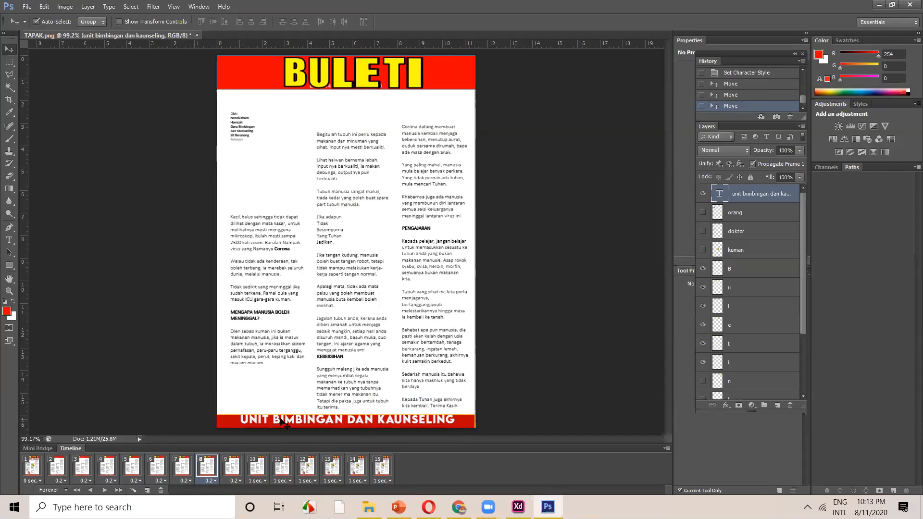
# Play the animation, stop at frame 10, and position the footer text on the red band in that frame
pyautogui.click(106, 490)
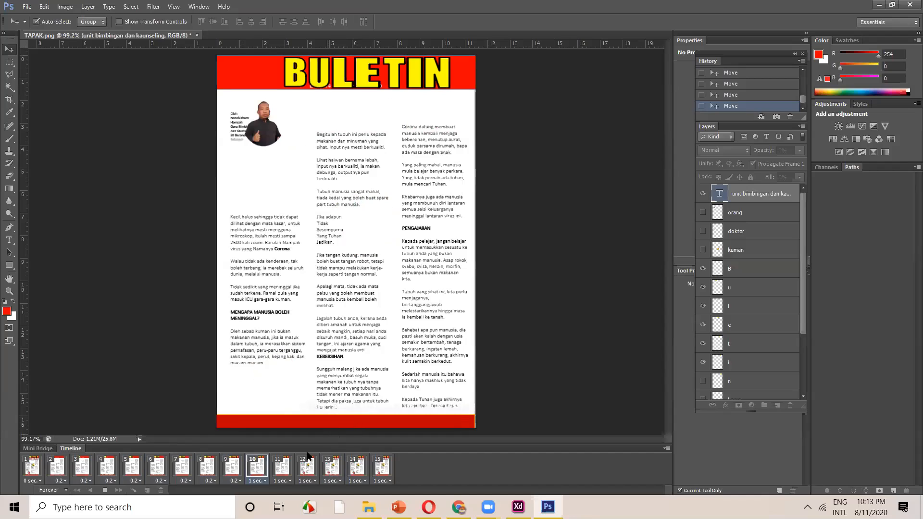
pyautogui.press('space')
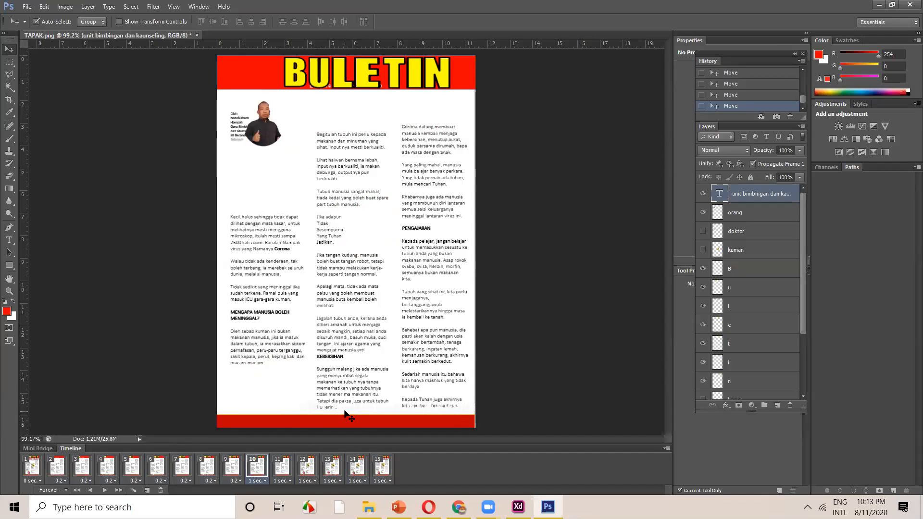
pyautogui.moveTo(344, 409); pyautogui.dragTo(287, 426)
pyautogui.press('Up')
pyautogui.press('Up')
pyautogui.press('Up')
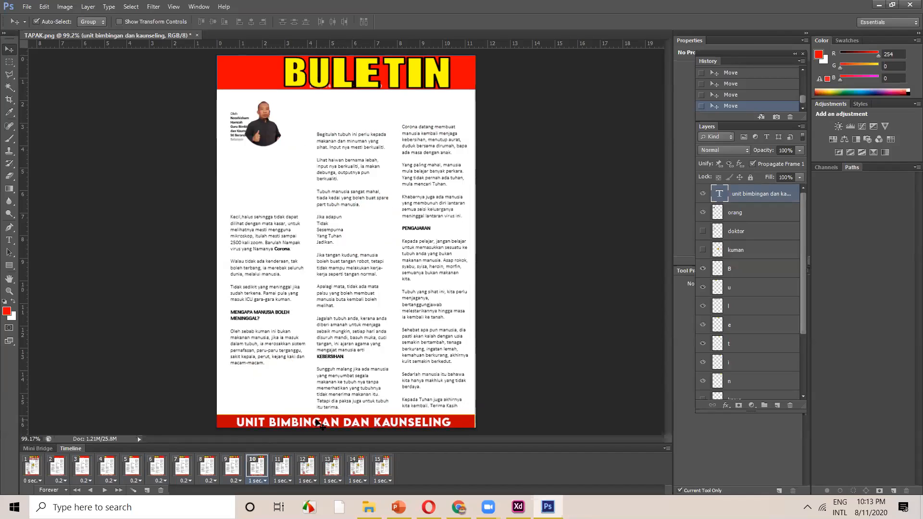
# Hide the footer text layer in frame 11, and move the text onto the red footer band in frame 12
pyautogui.click(288, 469)
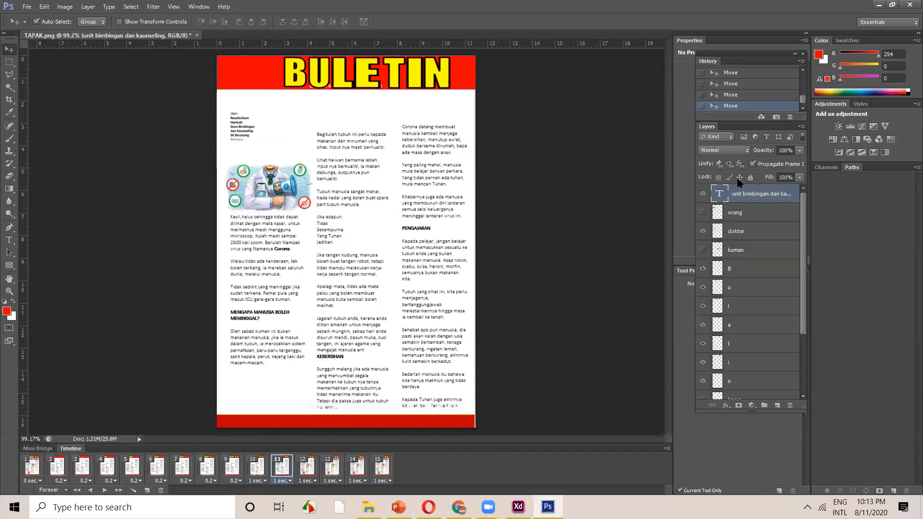
pyautogui.click(307, 465)
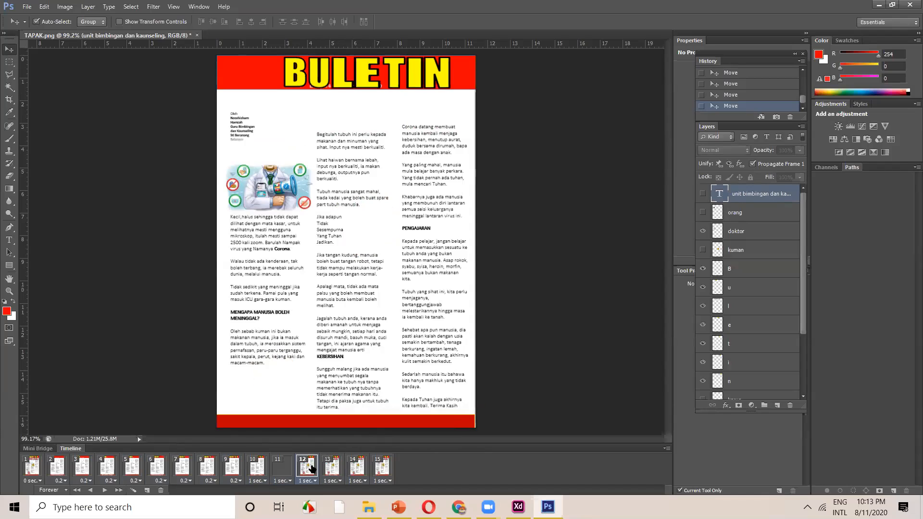
pyautogui.moveTo(365, 411); pyautogui.dragTo(303, 422)
# Hide the footer text layer in frame 13, and move the text onto the red band in frame 14, nudging it slightly down
pyautogui.click(330, 465)
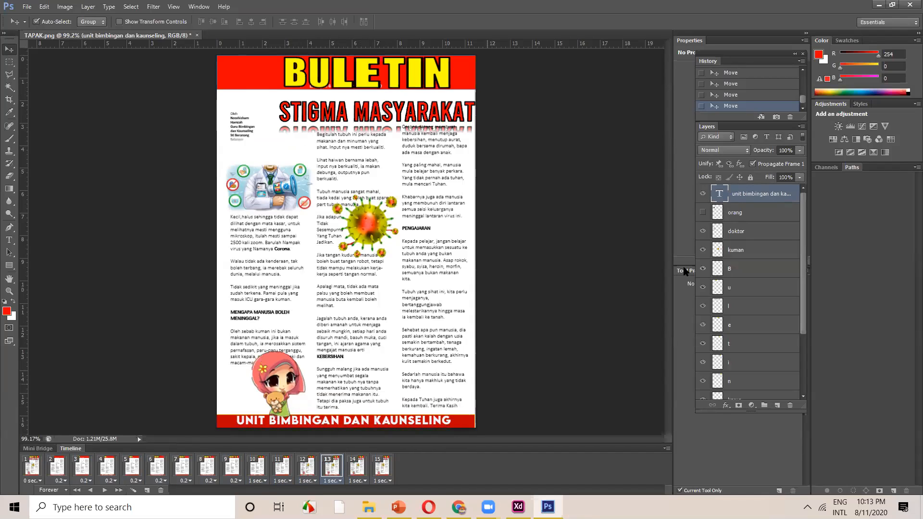
pyautogui.click(702, 194)
pyautogui.click(356, 465)
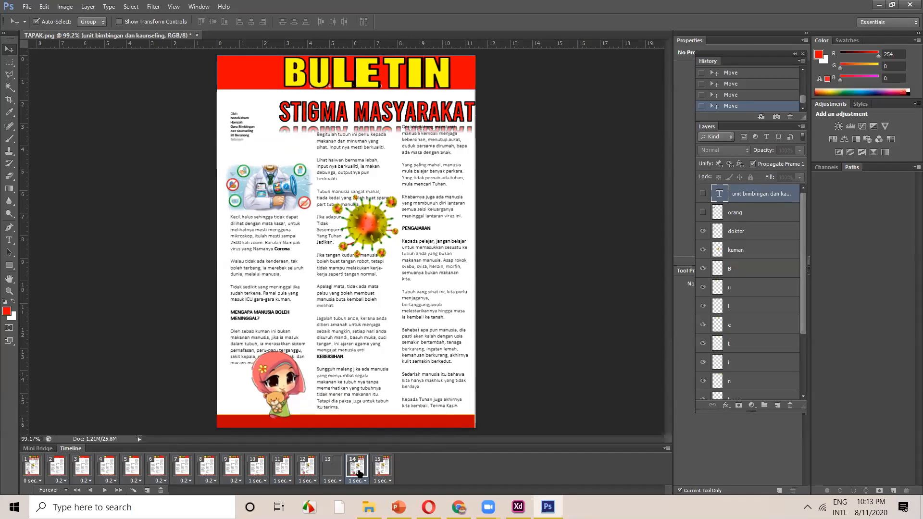
pyautogui.moveTo(375, 413); pyautogui.dragTo(315, 420)
pyautogui.press('Down')
pyautogui.press('Down')
pyautogui.press('Down')
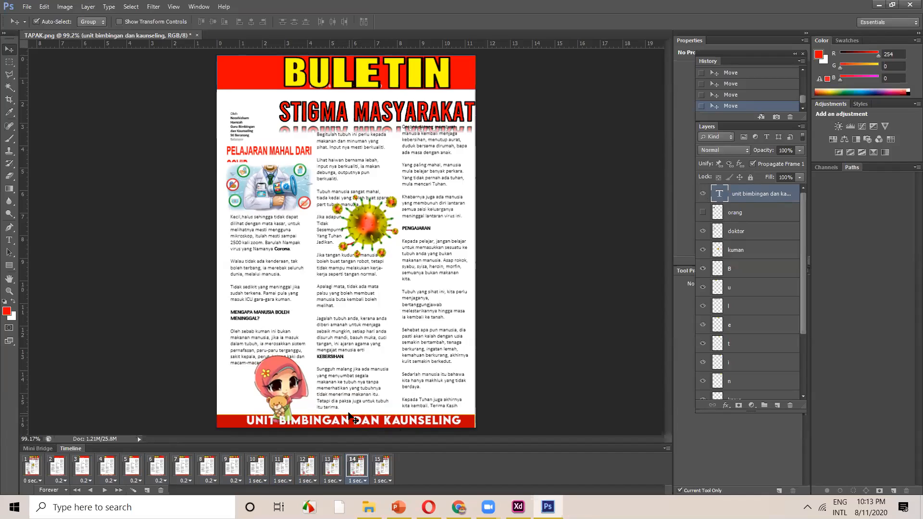
# Hide the UNIT BIMBINGAN DAN KAUNSELING text layer in frame 15 and deselect it
pyautogui.click(382, 468)
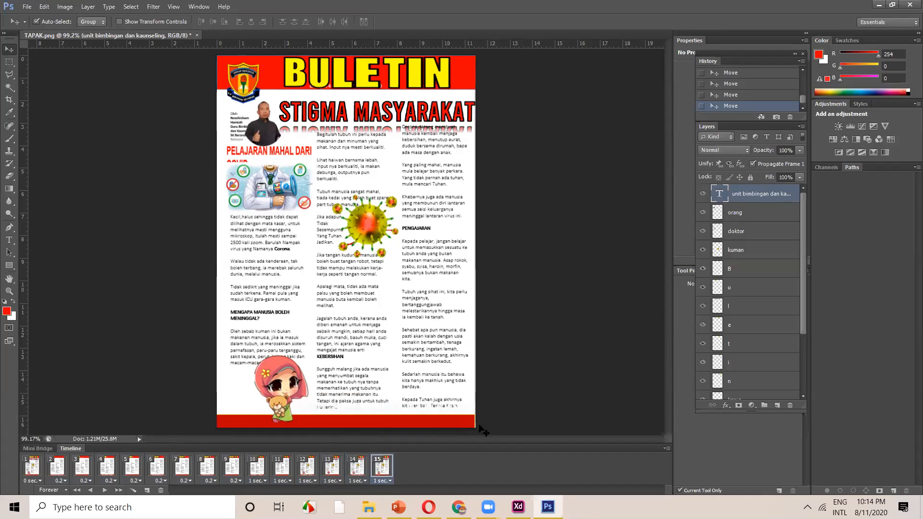
pyautogui.click(703, 193)
pyautogui.click(583, 272)
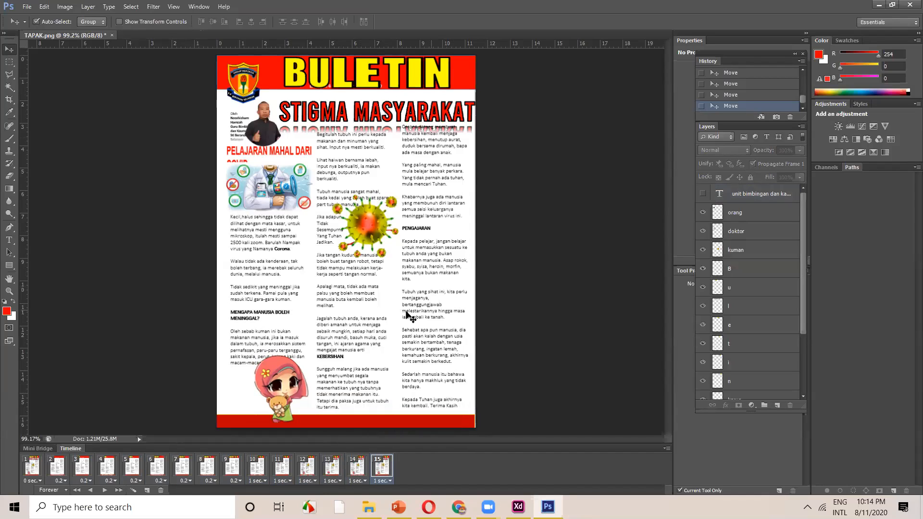
# Export the animation for web as a looping GIF named animasi_3 in the animasi_2 folder
pyautogui.click(27, 7)
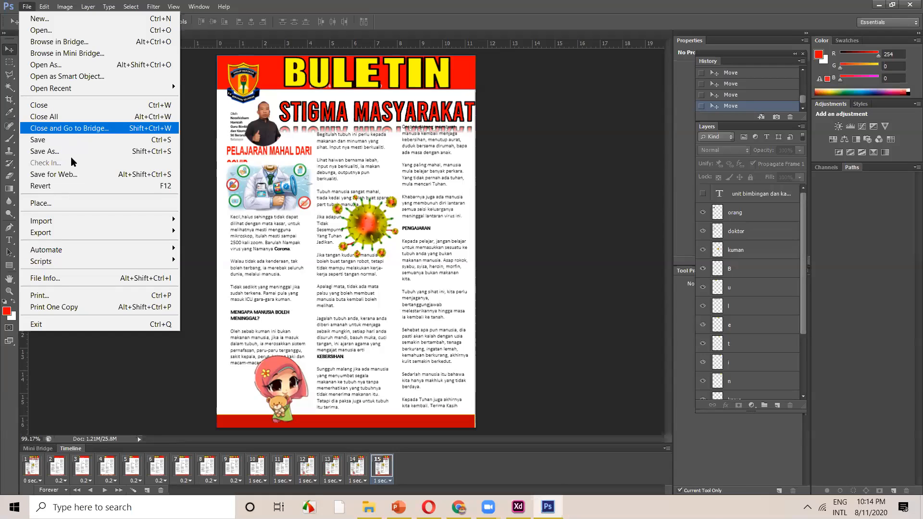
pyautogui.click(75, 175)
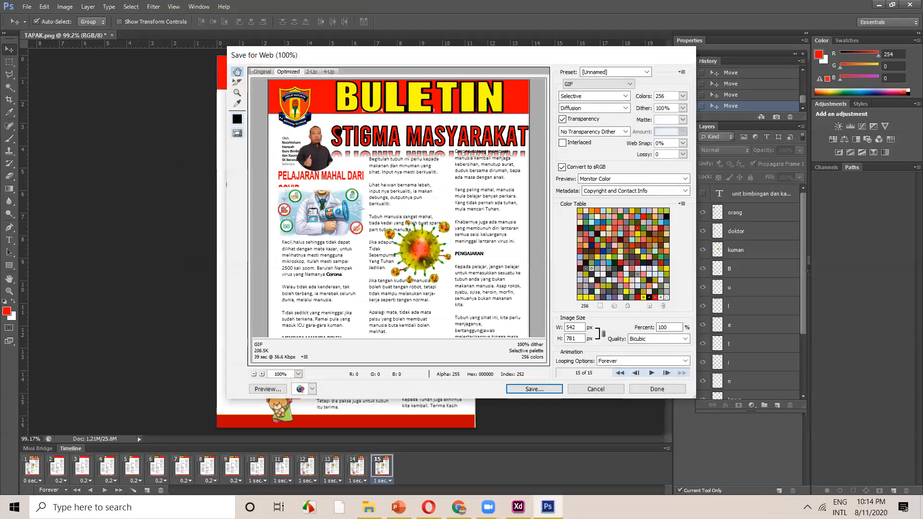
pyautogui.click(533, 389)
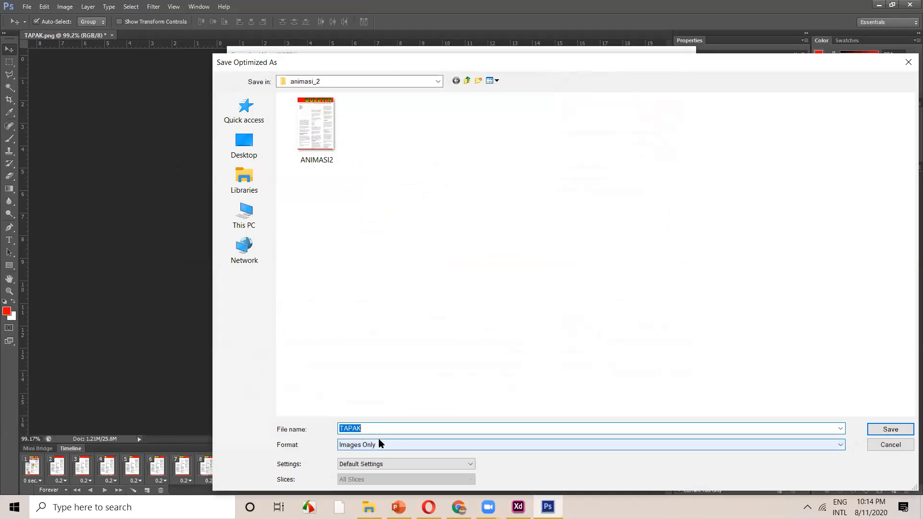
pyautogui.write('animasi')
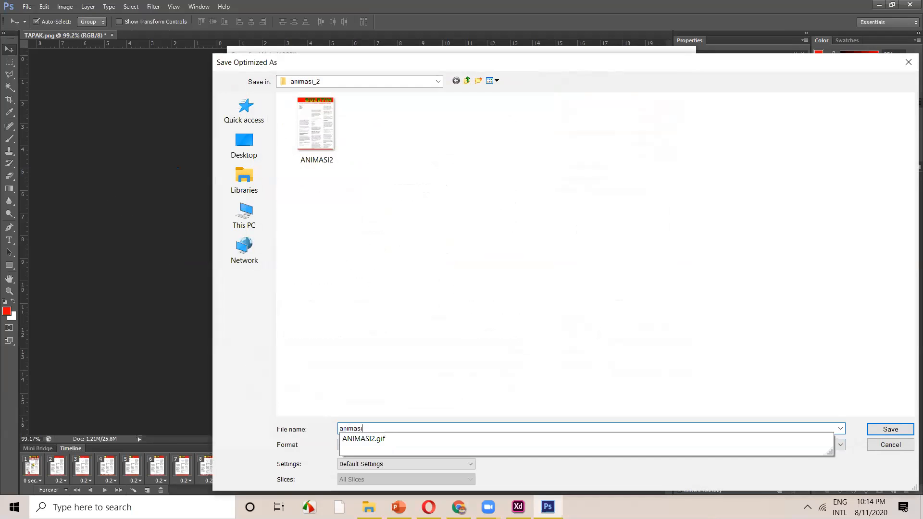
pyautogui.write('_3')
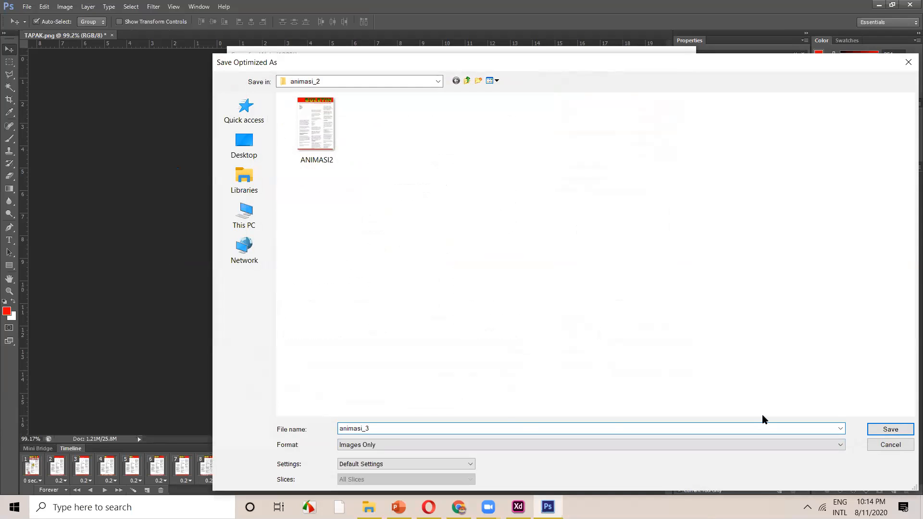
pyautogui.click(891, 429)
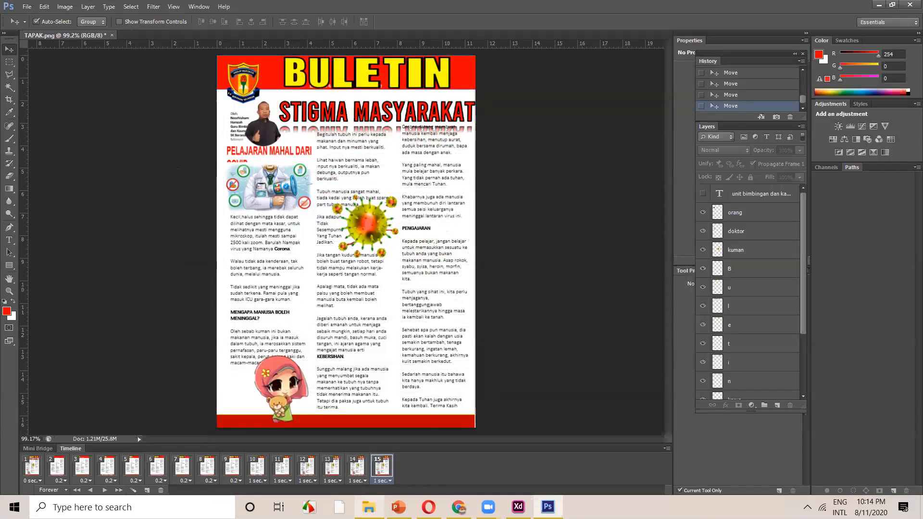
# Look through the ANIMASI_3 folder in File Explorer for the exported animation file
pyautogui.click(369, 507)
pyautogui.click(633, 243)
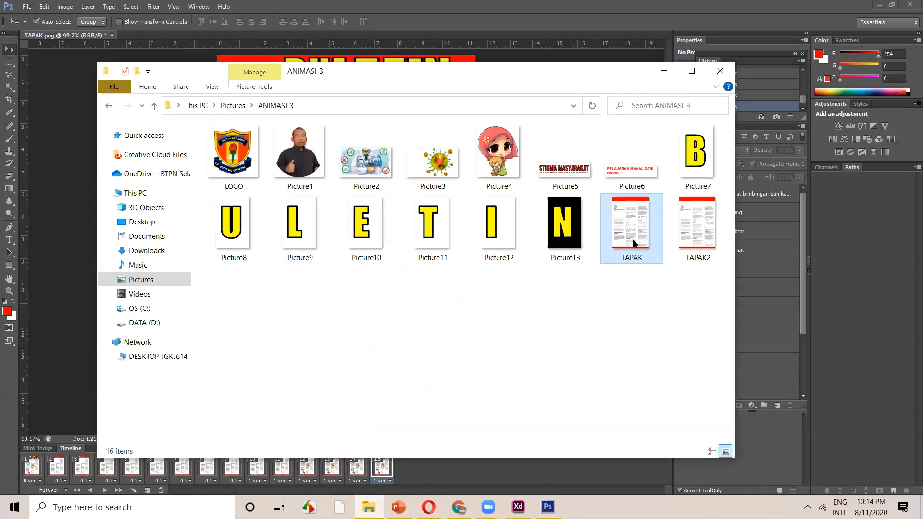
pyautogui.moveTo(477, 77); pyautogui.dragTo(438, 130)
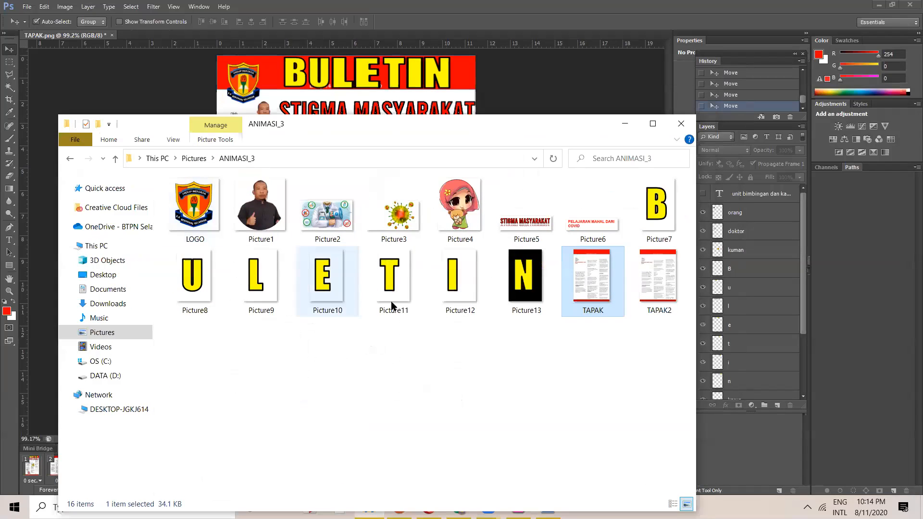
pyautogui.click(590, 224)
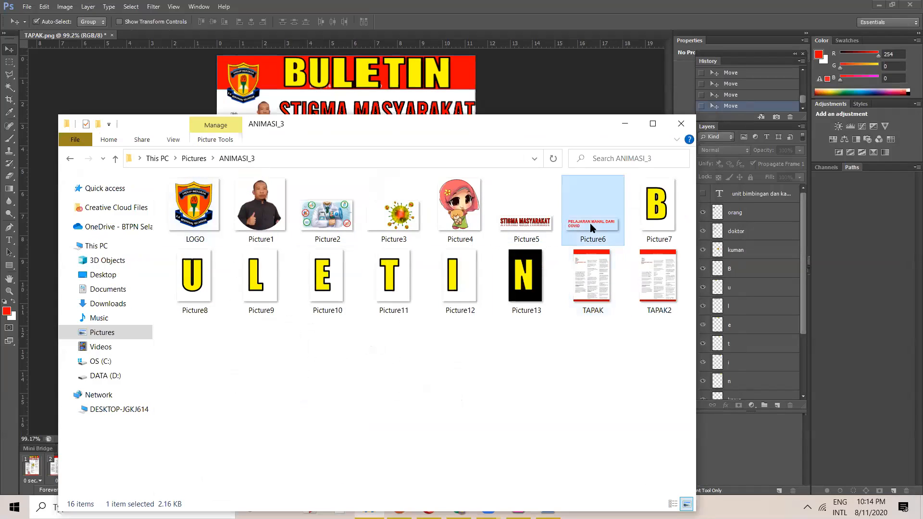
pyautogui.click(396, 219)
pyautogui.click(275, 332)
pyautogui.click(434, 306)
pyautogui.click(631, 394)
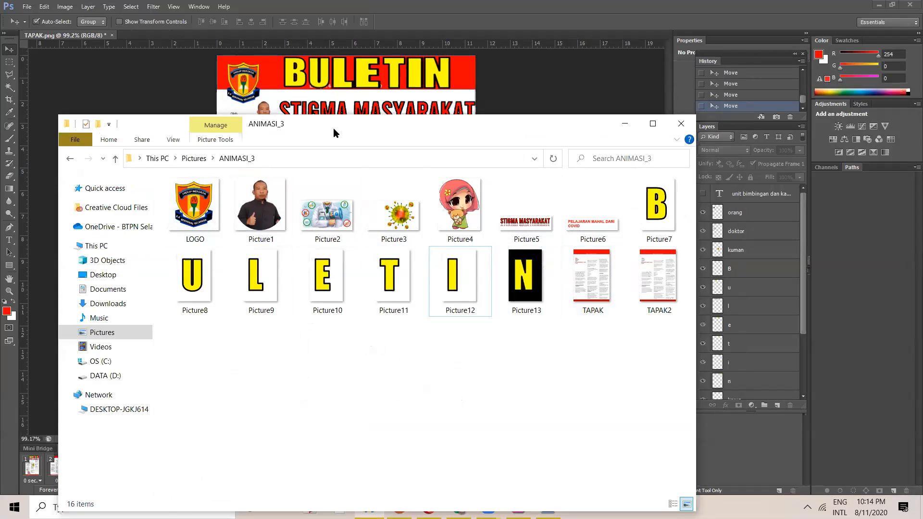
pyautogui.moveTo(333, 128); pyautogui.dragTo(362, 93)
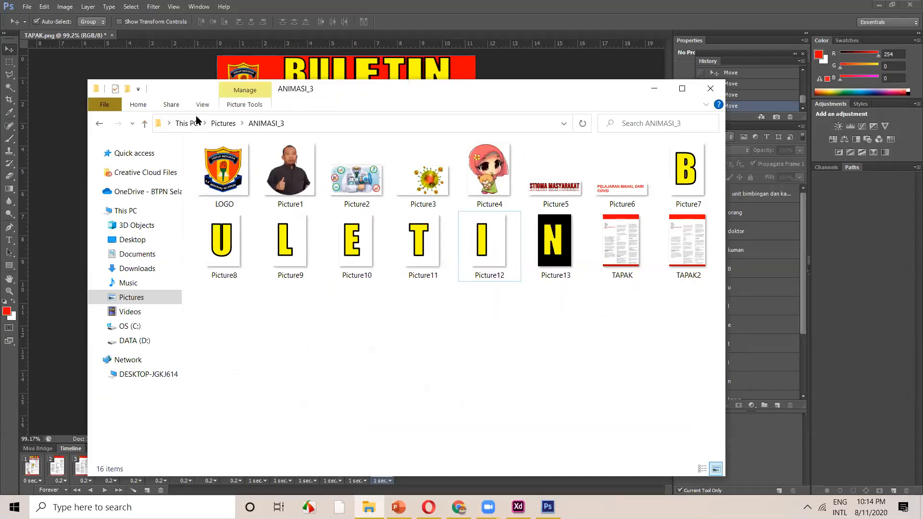
# Browse the Pictures folder for the exported animation and reopen the ANIMASI_3 folder
pyautogui.click(223, 123)
pyautogui.click(433, 324)
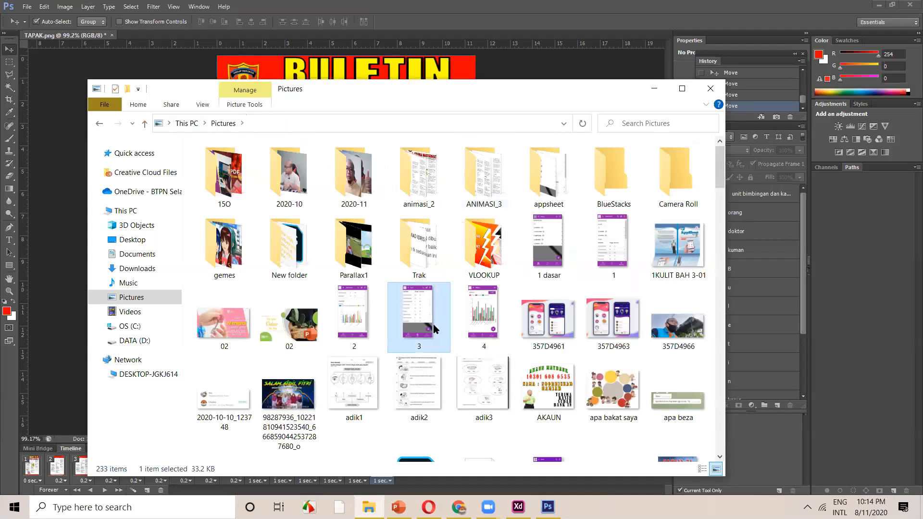
pyautogui.press('Down')
pyautogui.press('a')
pyautogui.press('a')
pyautogui.press('a')
pyautogui.press('a')
pyautogui.press('a')
pyautogui.press('a')
pyautogui.press('a')
pyautogui.press('a')
pyautogui.press('a')
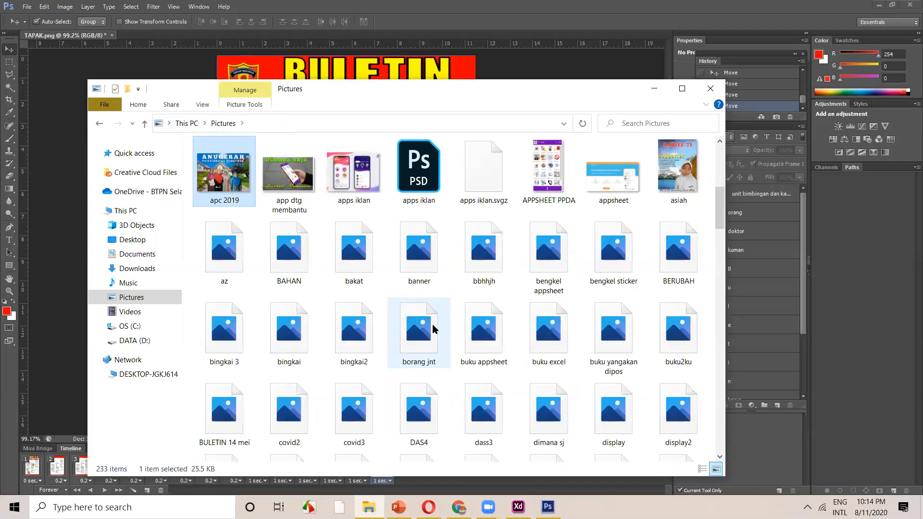
pyautogui.press('a')
pyautogui.press('a')
pyautogui.press('a')
pyautogui.press('a')
pyautogui.press('a')
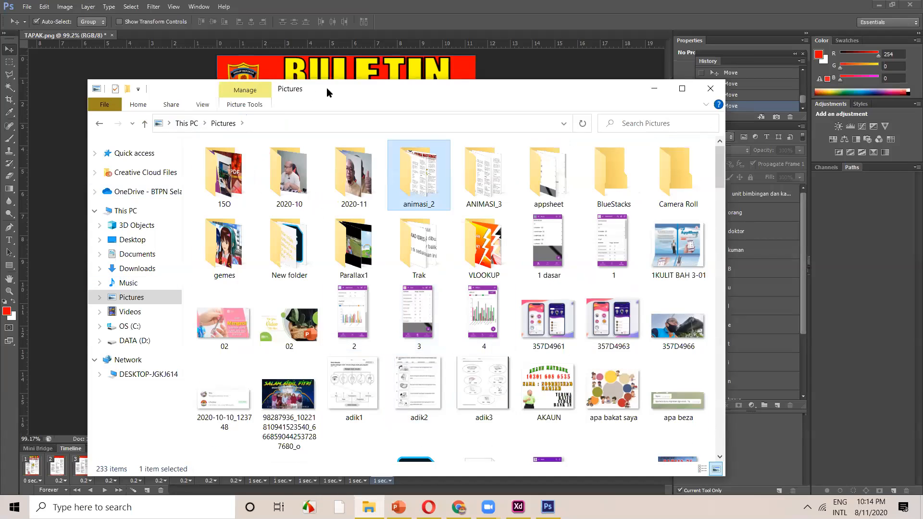
pyautogui.doubleClick(478, 194)
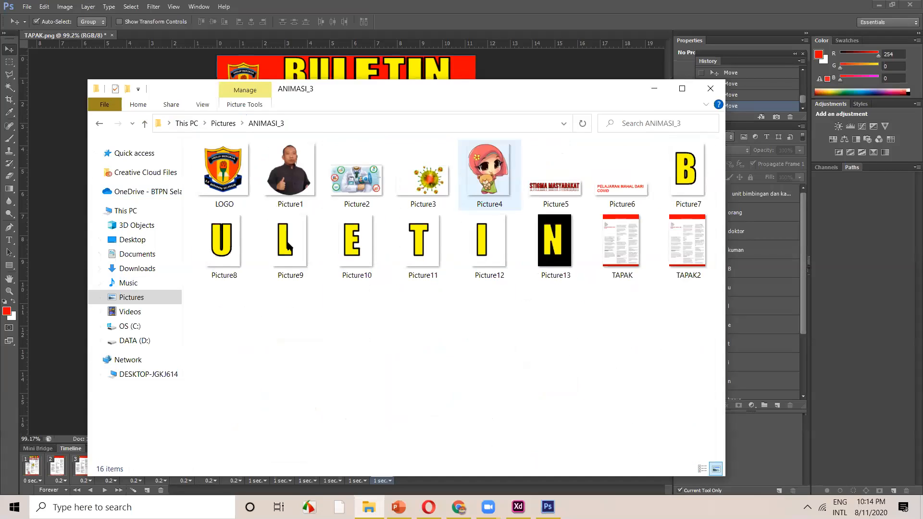
# Return to Photoshop, start a Save for Web export of the newsletter animation as GIF and preview it in the browser
pyautogui.click(25, 30)
pyautogui.click(27, 7)
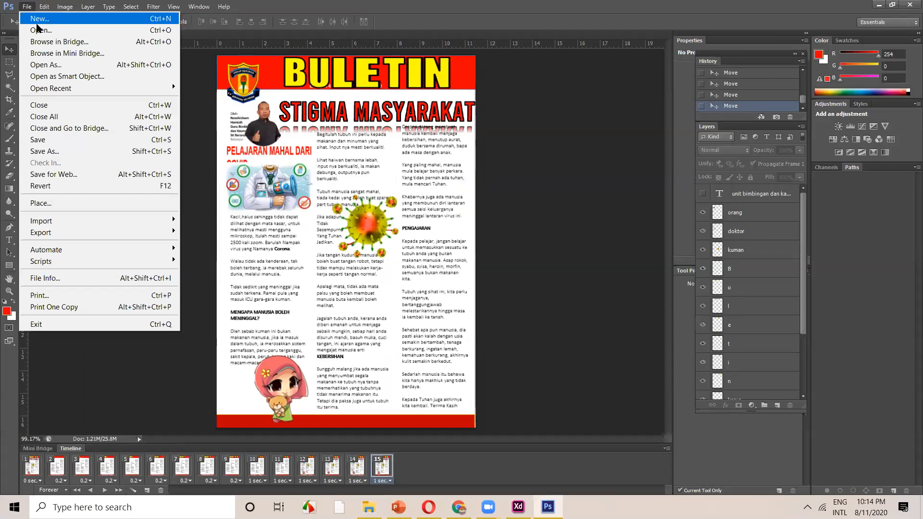
pyautogui.click(69, 175)
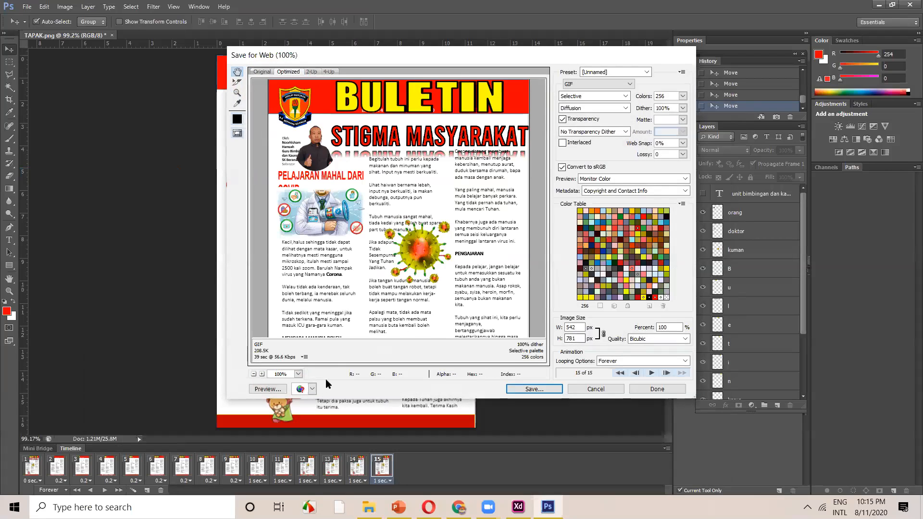
pyautogui.click(585, 194)
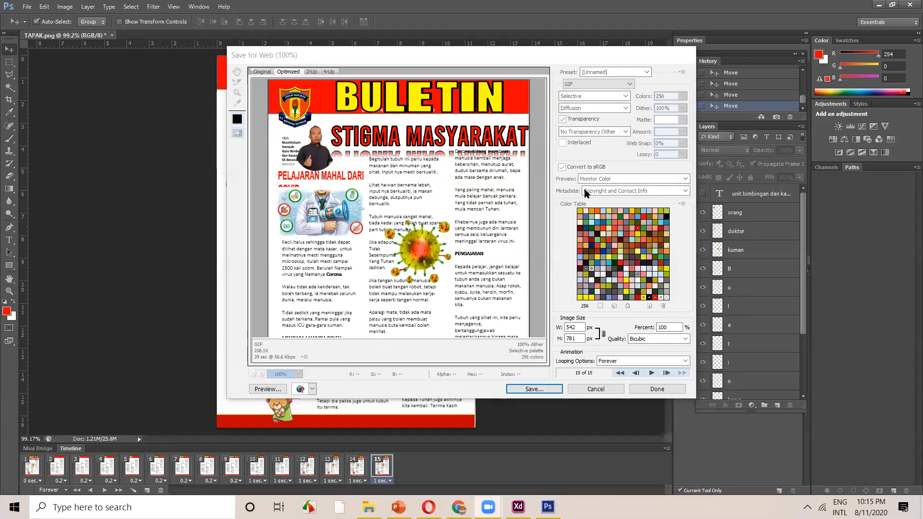
pyautogui.click(642, 91)
pyautogui.click(538, 388)
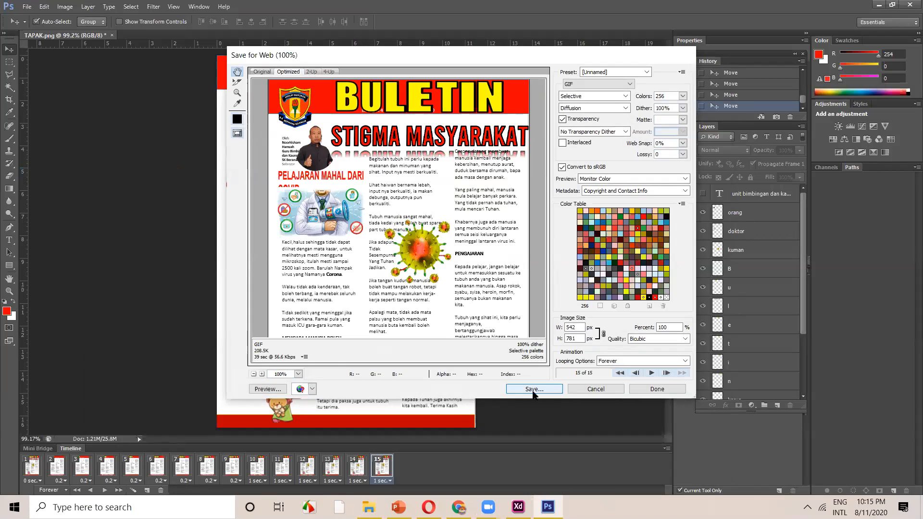
pyautogui.click(258, 390)
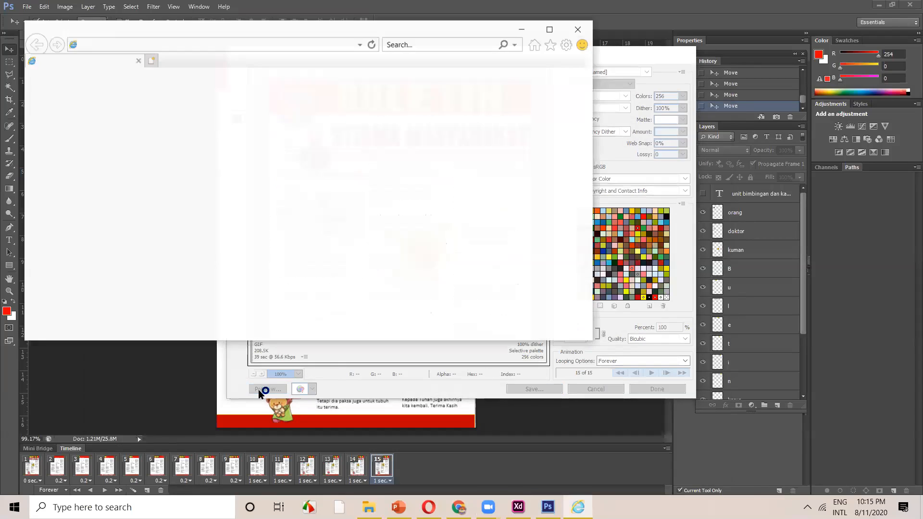
pyautogui.click(437, 273)
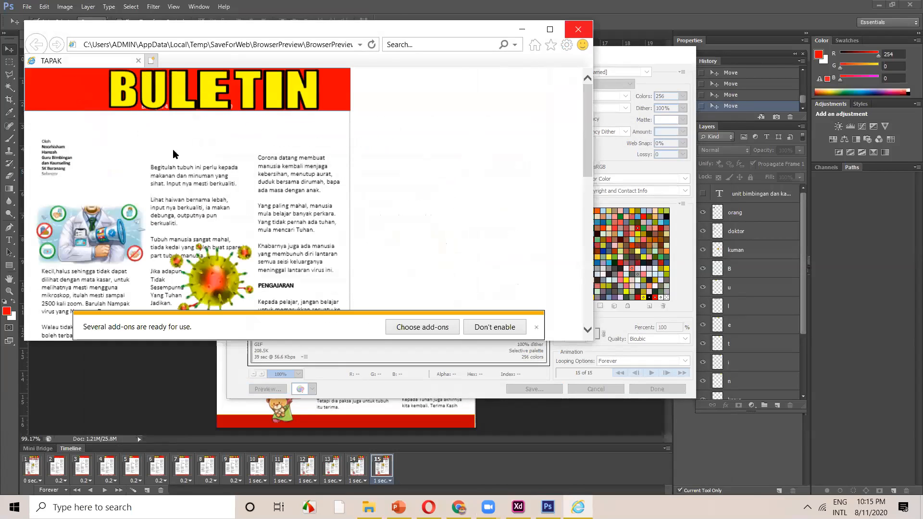
pyautogui.click(578, 29)
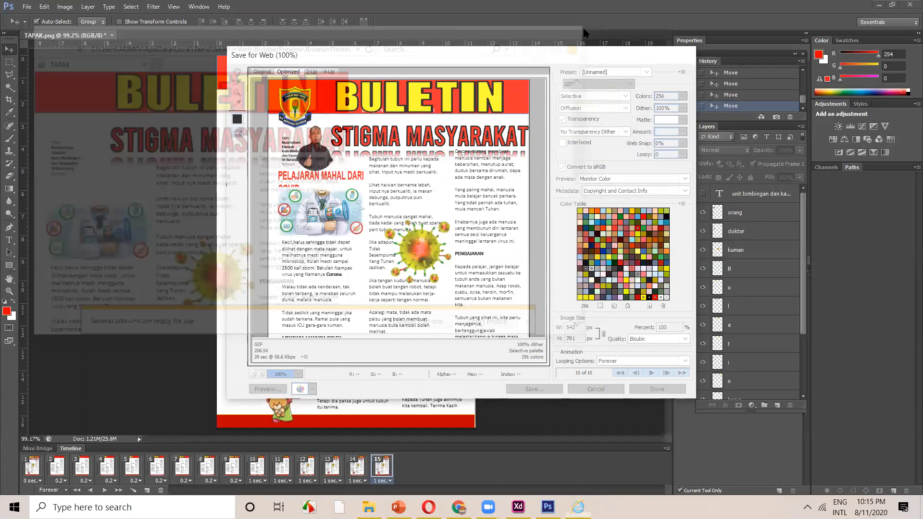
# Save the optimized GIF as TAPAK in the ANIMASI_3 folder within Pictures
pyautogui.click(526, 392)
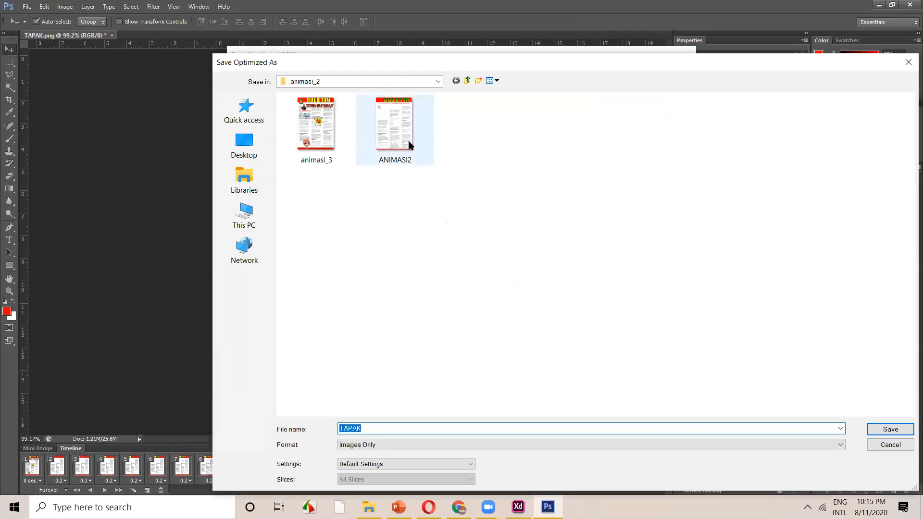
pyautogui.click(468, 80)
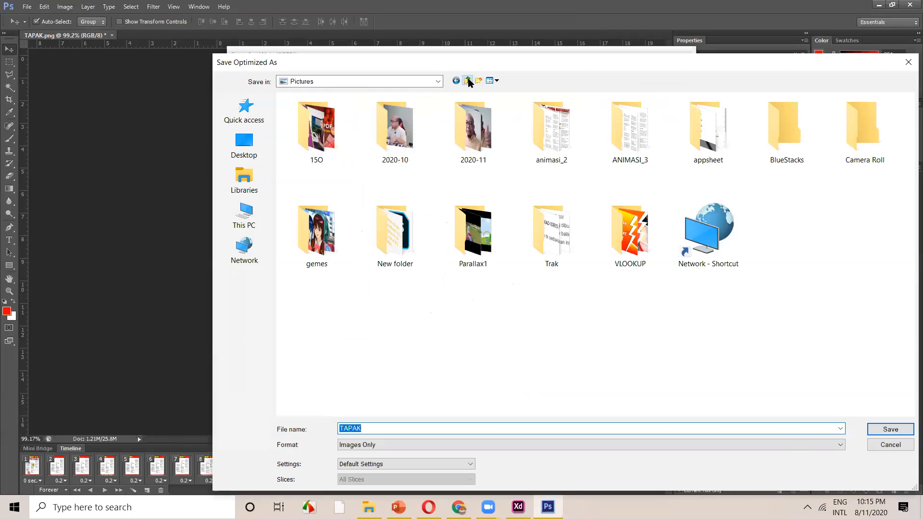
pyautogui.doubleClick(629, 129)
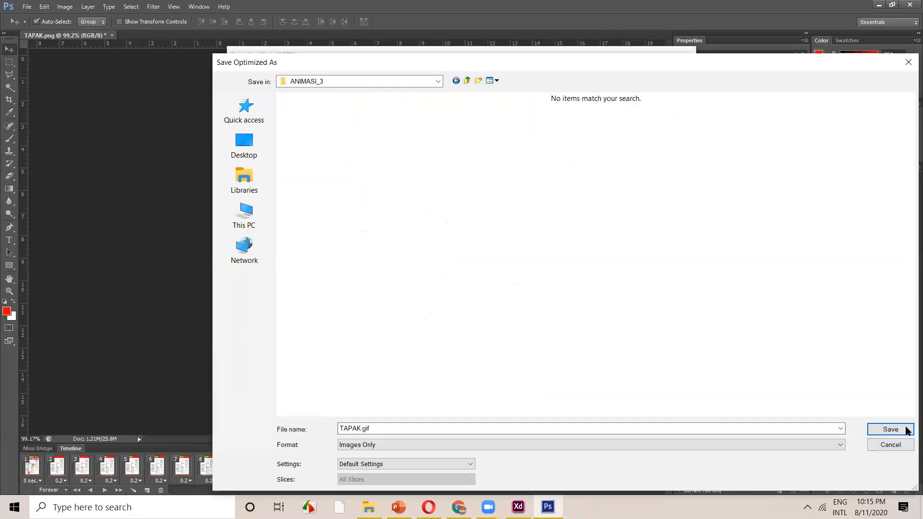
pyautogui.click(890, 429)
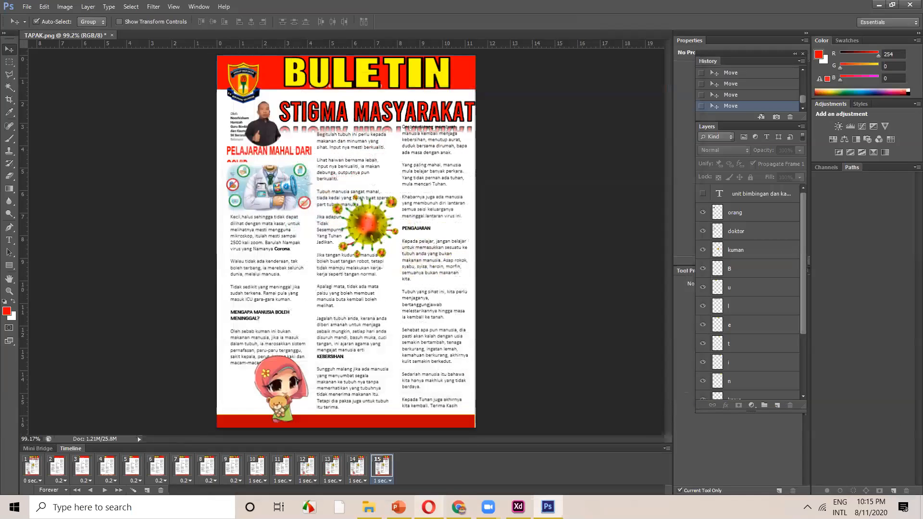
# Find the exported TAPAK GIF in the ANIMASI_3 folder, play it in the photo viewer and put the viewer away
pyautogui.click(368, 507)
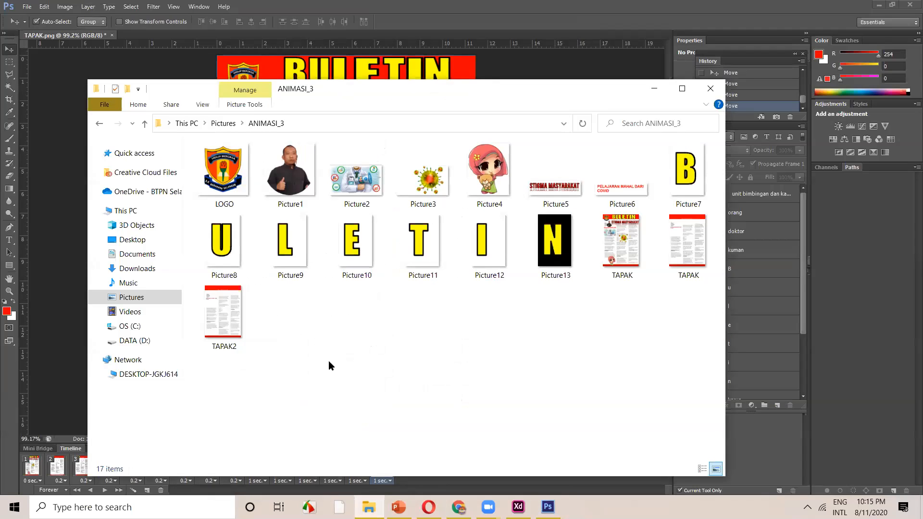
pyautogui.click(633, 244)
pyautogui.click(228, 332)
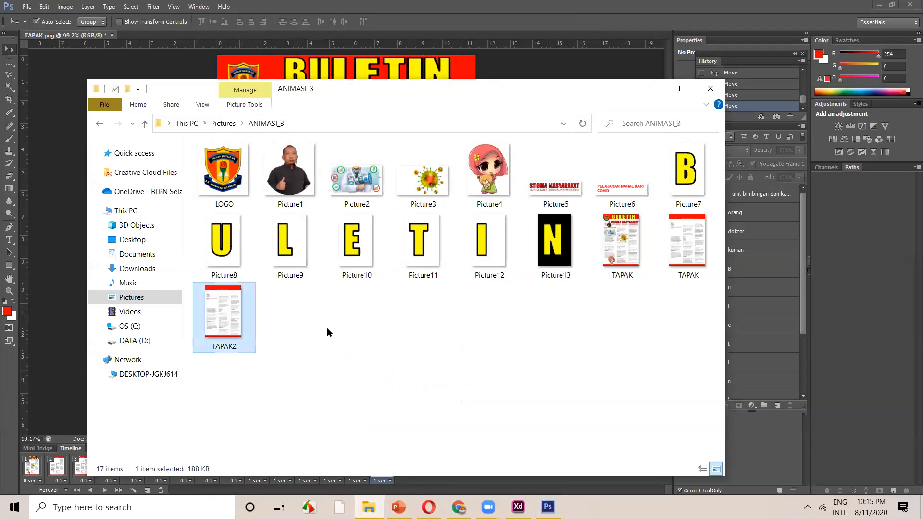
pyautogui.click(353, 265)
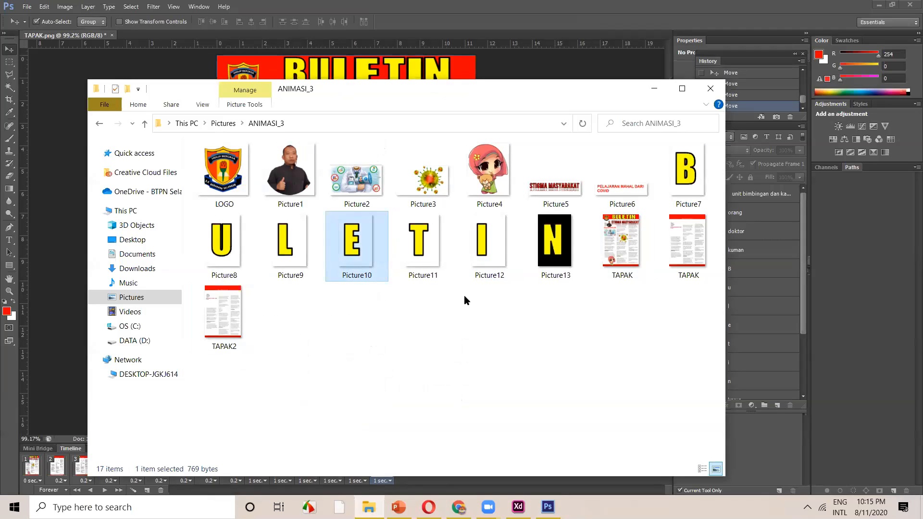
pyautogui.click(406, 255)
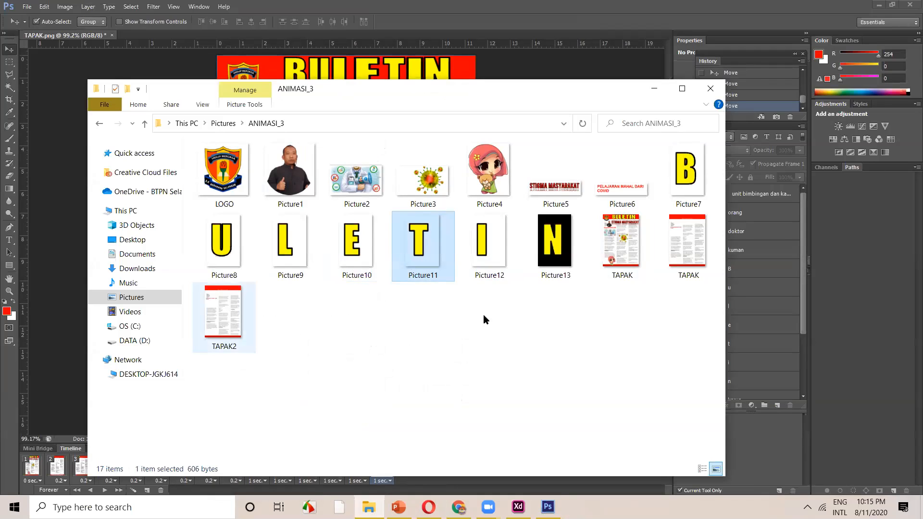
pyautogui.doubleClick(622, 255)
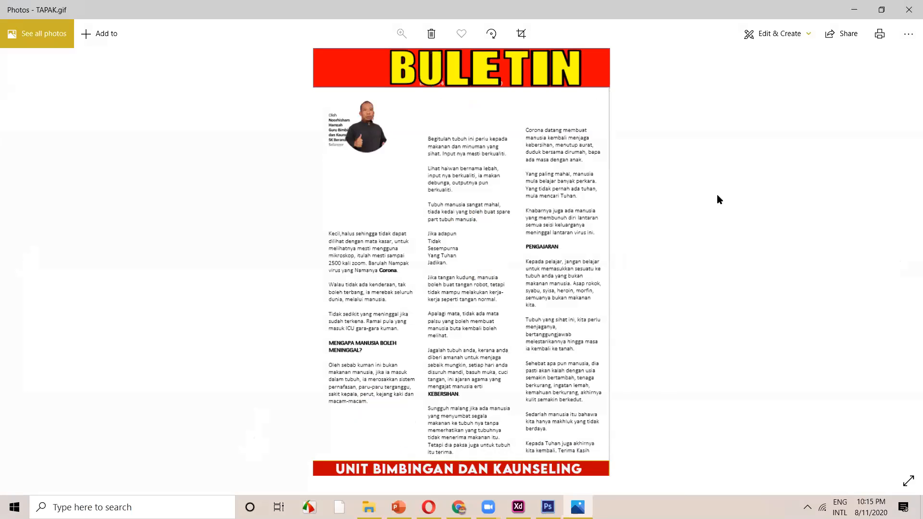
pyautogui.click(855, 11)
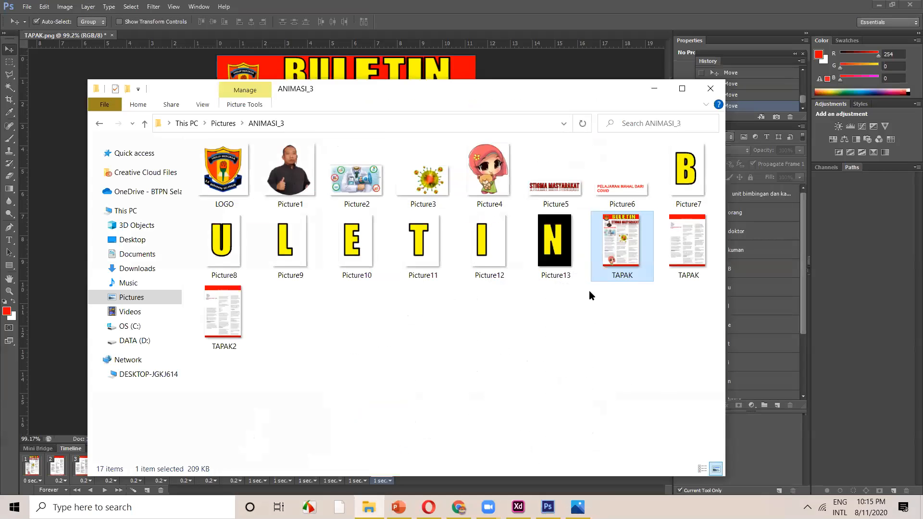
# Rename the exported TAPAK GIF as animasi and put the folder window away
pyautogui.click(619, 274)
pyautogui.write('animasi')
pyautogui.press('Return')
pyautogui.click(616, 342)
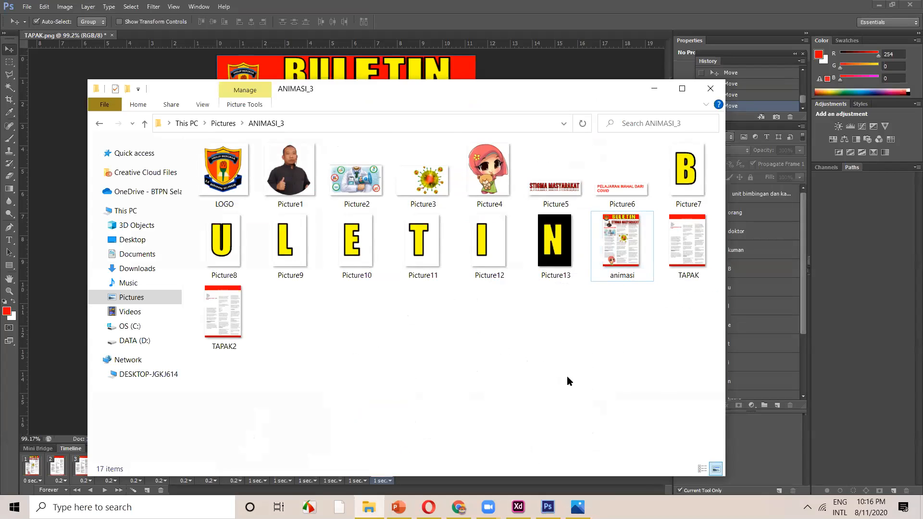
pyautogui.click(654, 88)
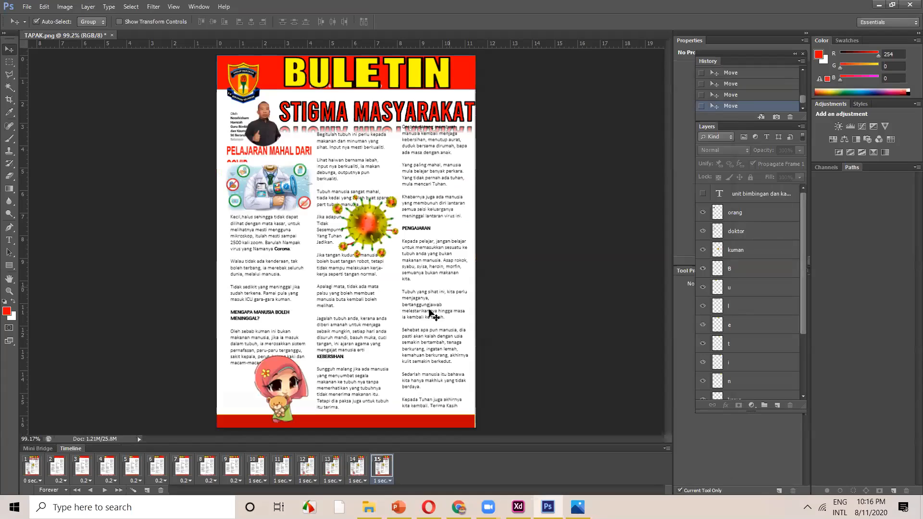
# Launch Camtasia 2019 and create a new project
pyautogui.click(92, 507)
pyautogui.write('ca')
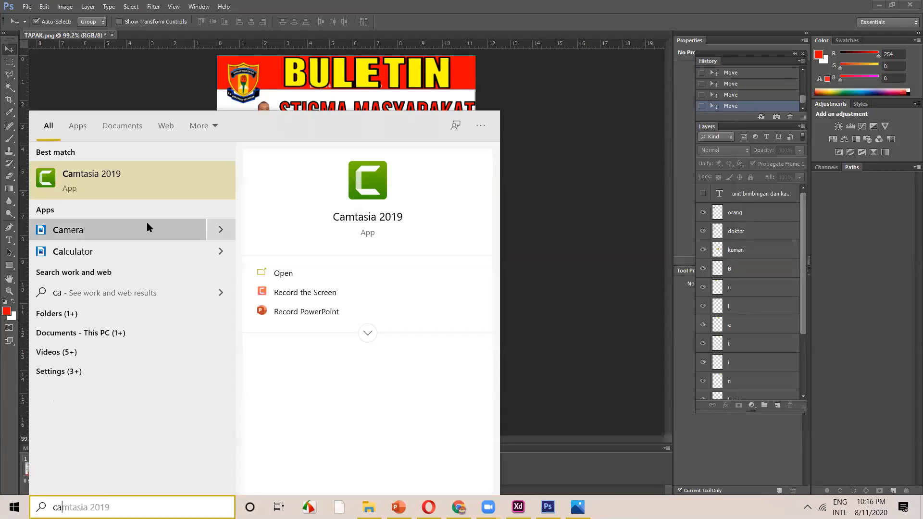
pyautogui.click(131, 184)
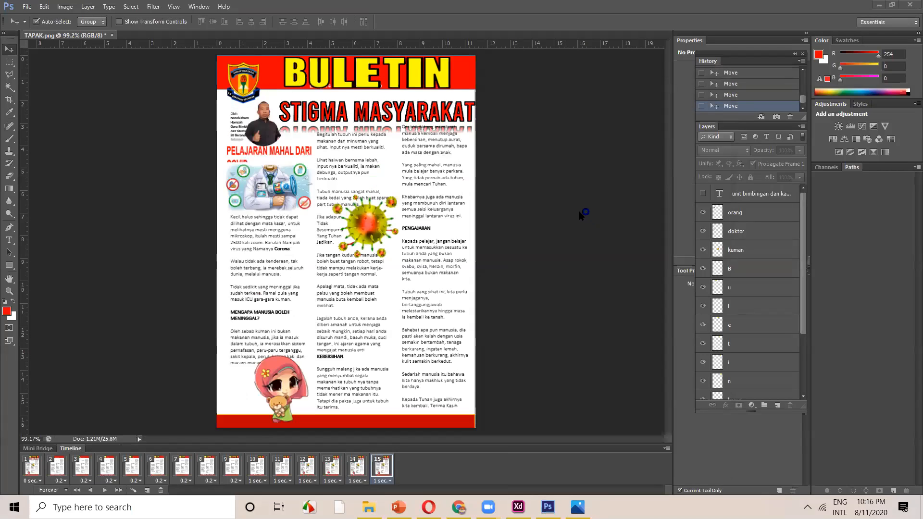
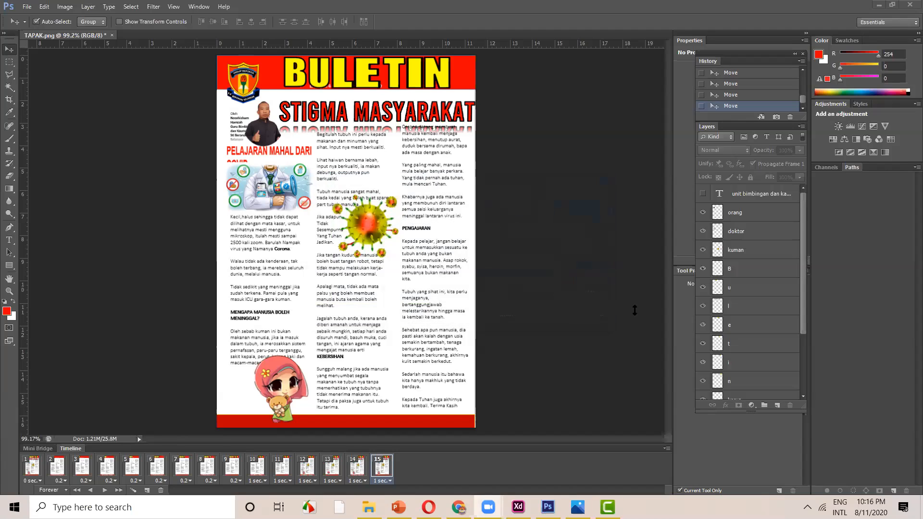
pyautogui.click(879, 5)
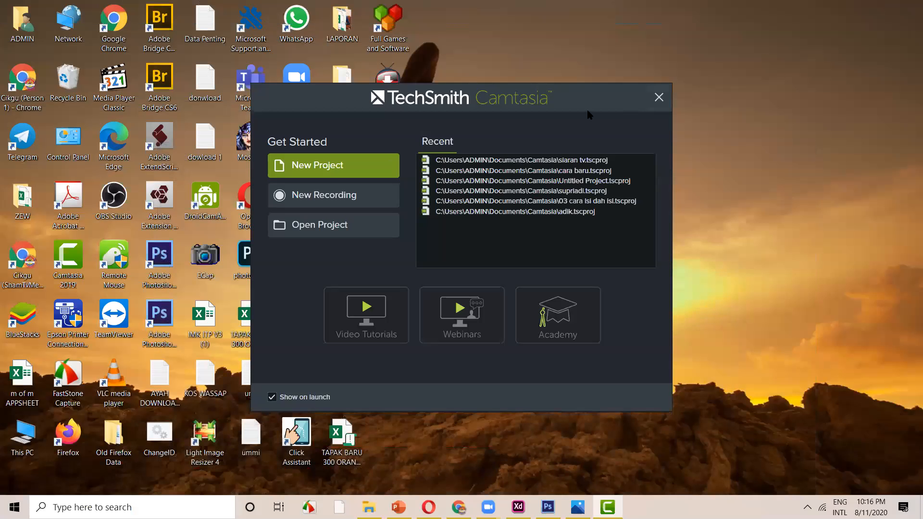
pyautogui.click(338, 172)
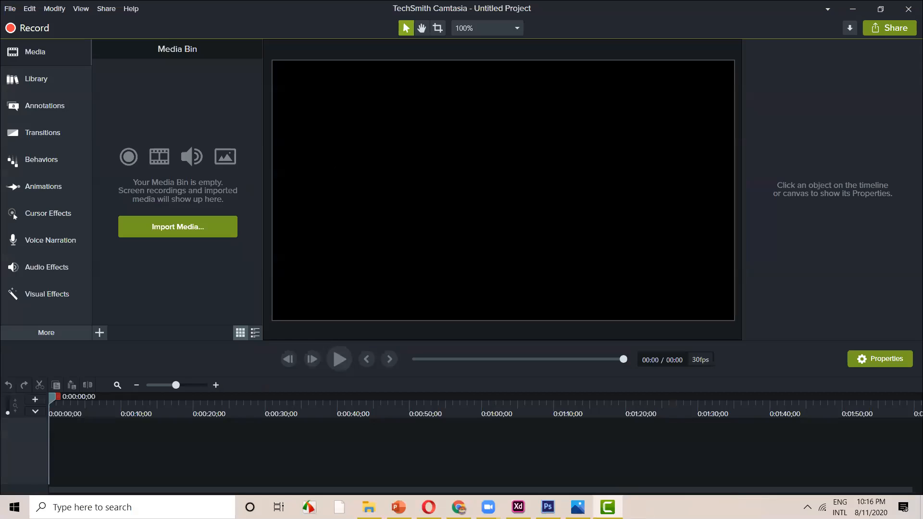
# Import the animasi GIF from the ANIMASI_3 folder in Pictures into the Media Bin
pyautogui.click(188, 230)
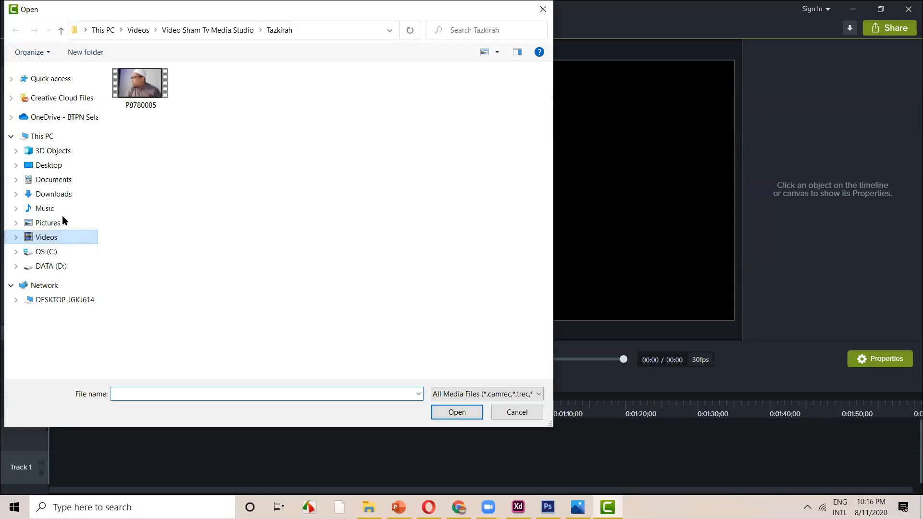
pyautogui.click(63, 223)
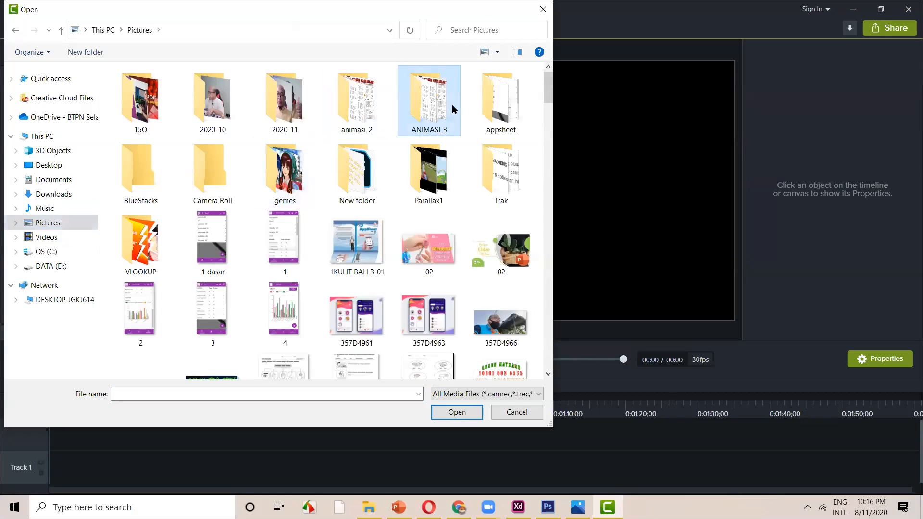
pyautogui.doubleClick(452, 109)
pyautogui.click(188, 252)
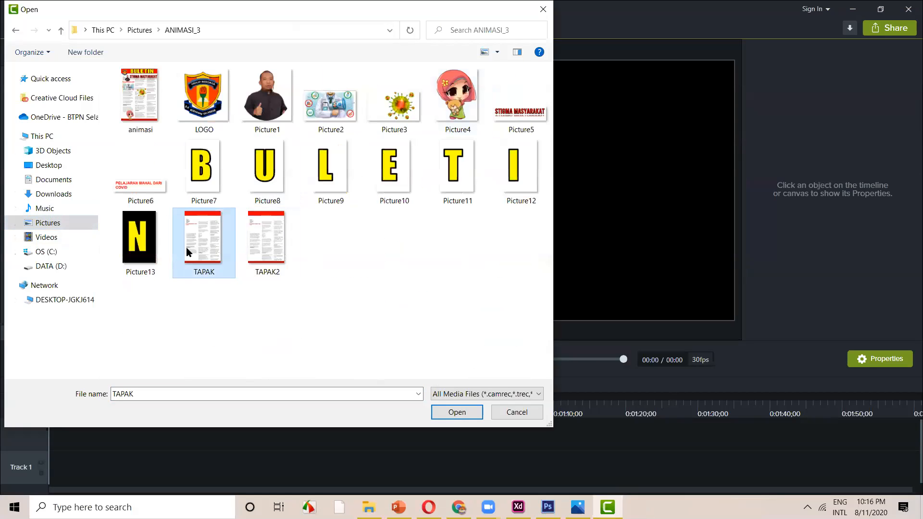
pyautogui.click(150, 114)
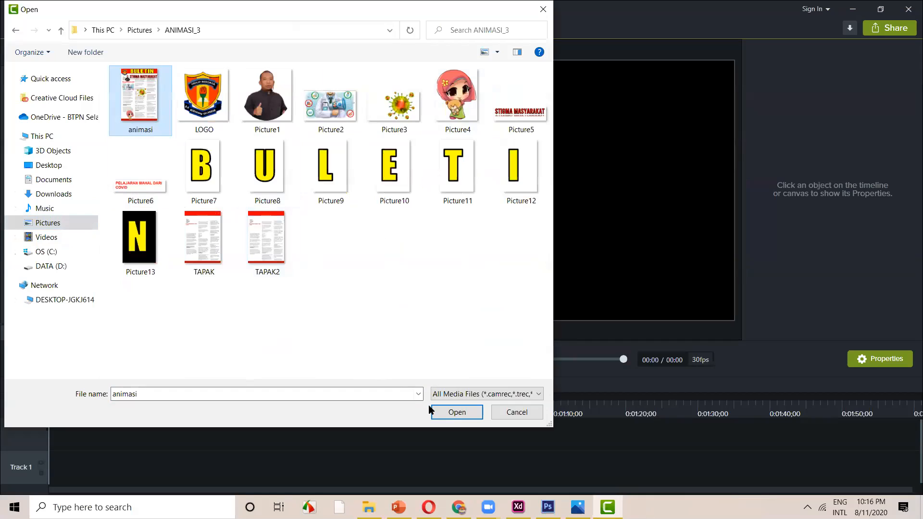
pyautogui.click(454, 412)
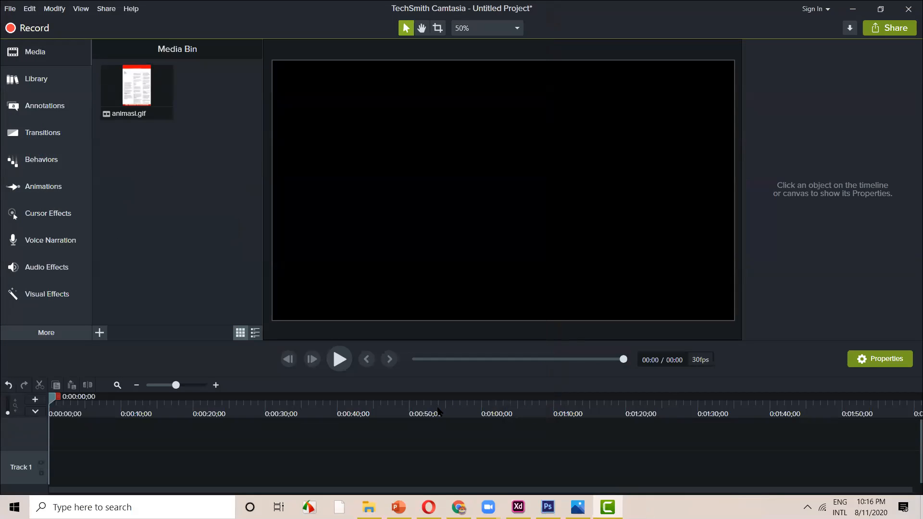
# Place animasi.gif at the very start of Track 1 and play back part of the animation
pyautogui.moveTo(137, 89); pyautogui.dragTo(115, 465)
pyautogui.moveTo(72, 486); pyautogui.dragTo(48, 490)
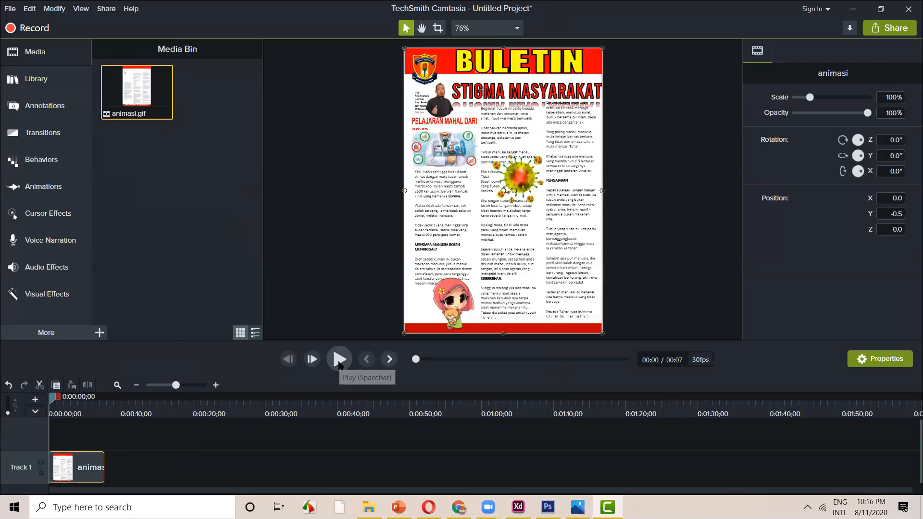
pyautogui.click(339, 360)
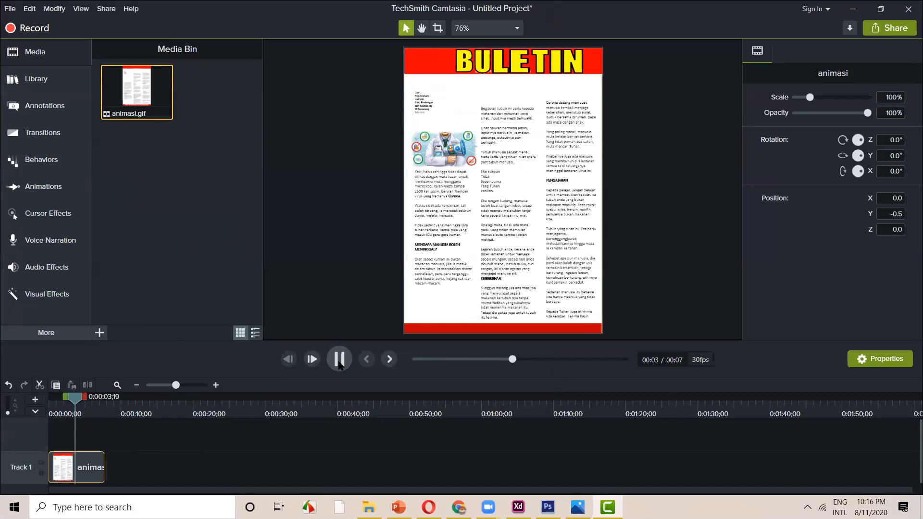
pyautogui.click(339, 361)
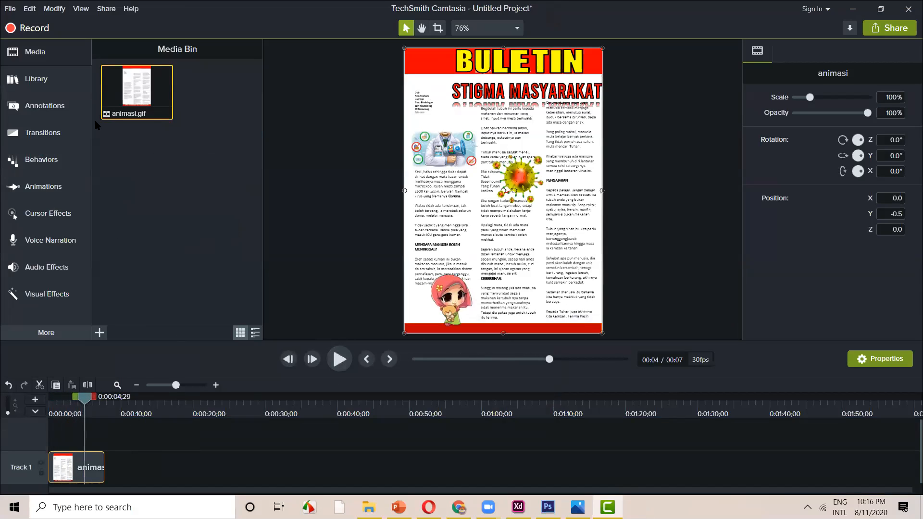
# Import the Happy Background Music audio file from the audio muzik for ppt folder in Music
pyautogui.click(63, 56)
pyautogui.click(62, 60)
pyautogui.click(99, 332)
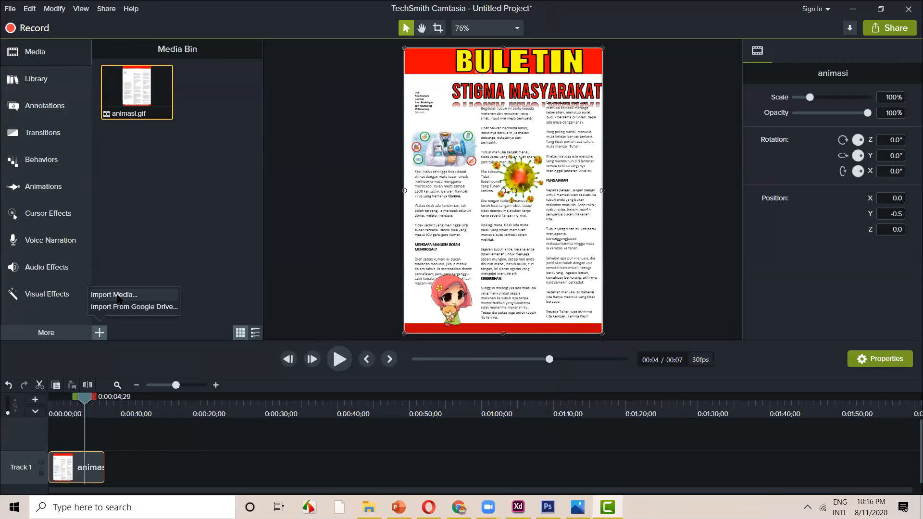
pyautogui.click(116, 295)
pyautogui.click(86, 206)
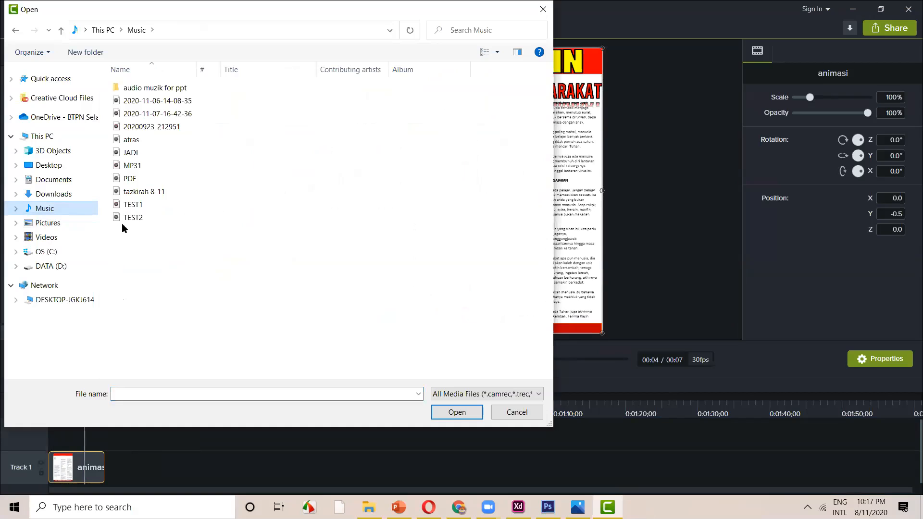
pyautogui.doubleClick(152, 89)
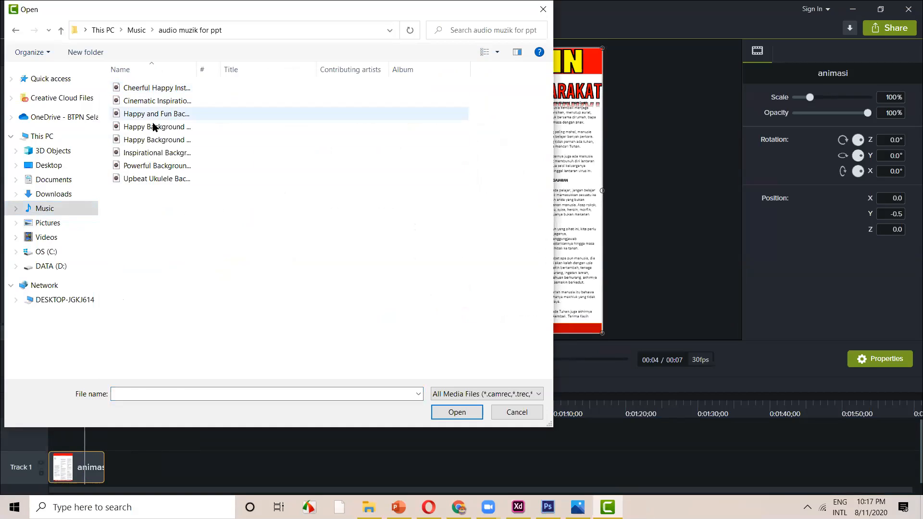
pyautogui.click(151, 140)
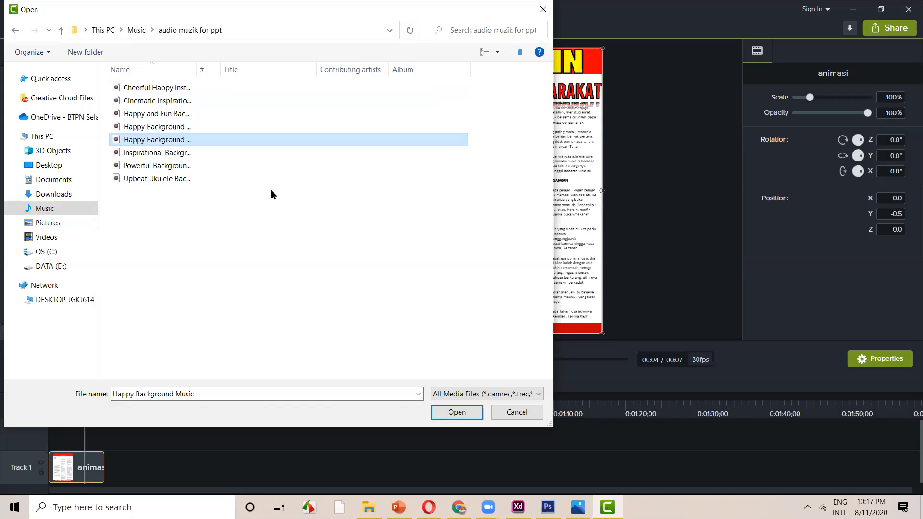
pyautogui.click(463, 412)
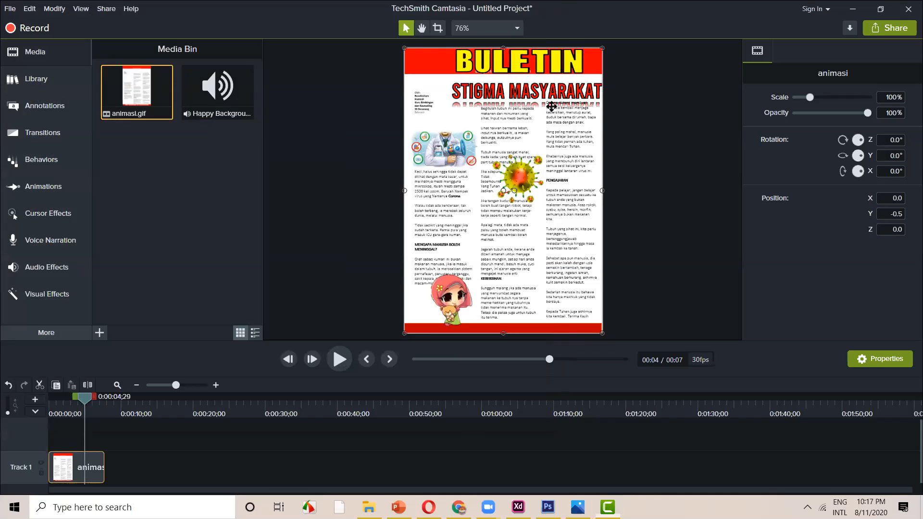
# Preview the Happy Background Music audio and place it on Track 2 at the start of the timeline
pyautogui.doubleClick(224, 92)
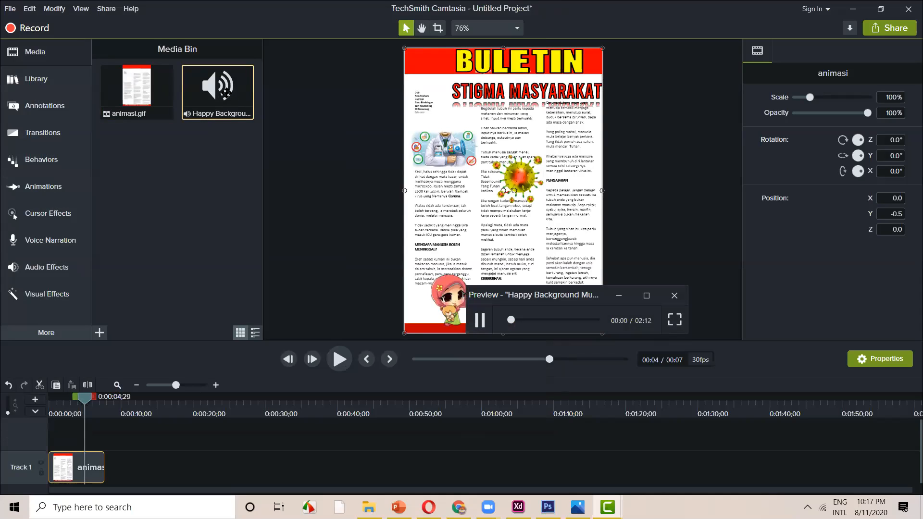
pyautogui.click(674, 295)
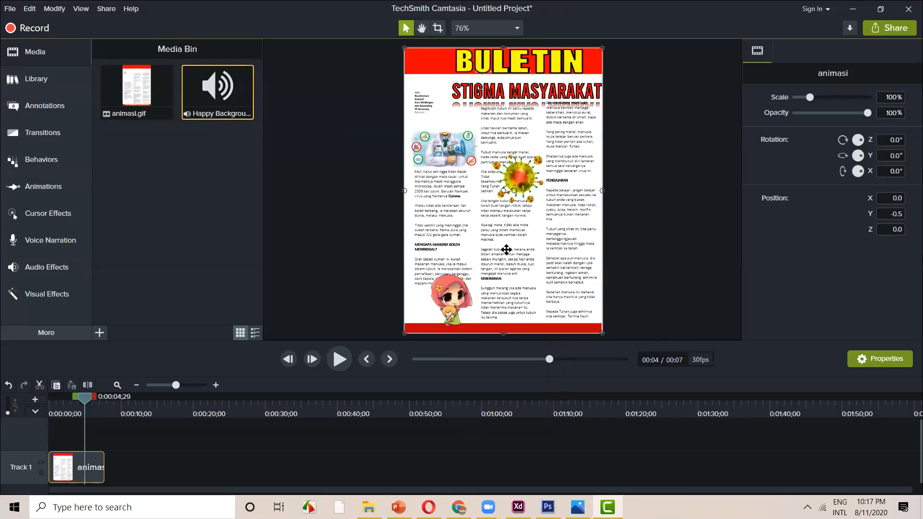
pyautogui.moveTo(220, 102); pyautogui.dragTo(55, 437)
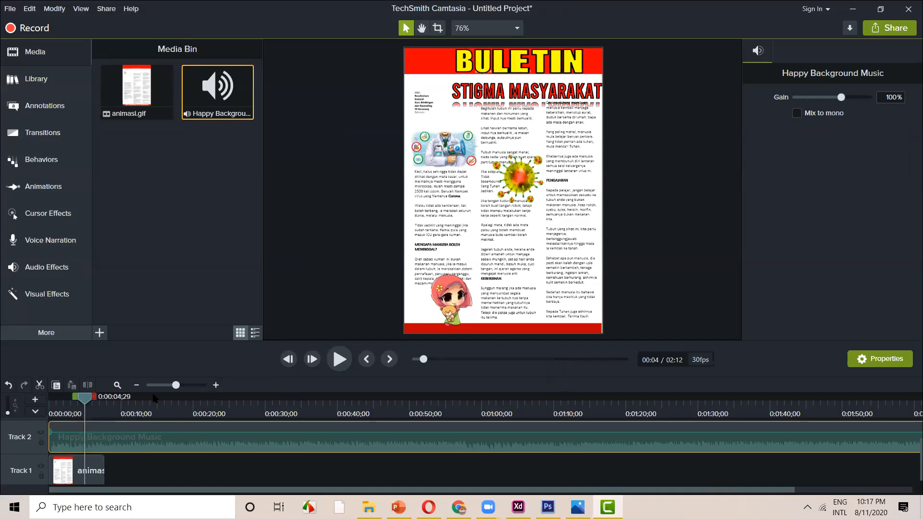
# Play the animation together with the music from near the timeline's start until past the end of the animasi clip
pyautogui.moveTo(178, 388); pyautogui.dragTo(190, 386)
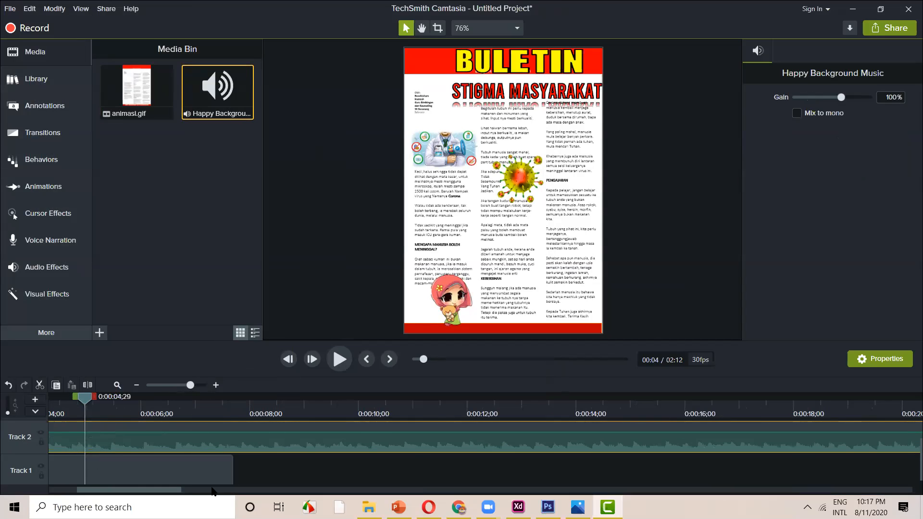
pyautogui.moveTo(169, 491); pyautogui.dragTo(141, 491)
pyautogui.click(52, 406)
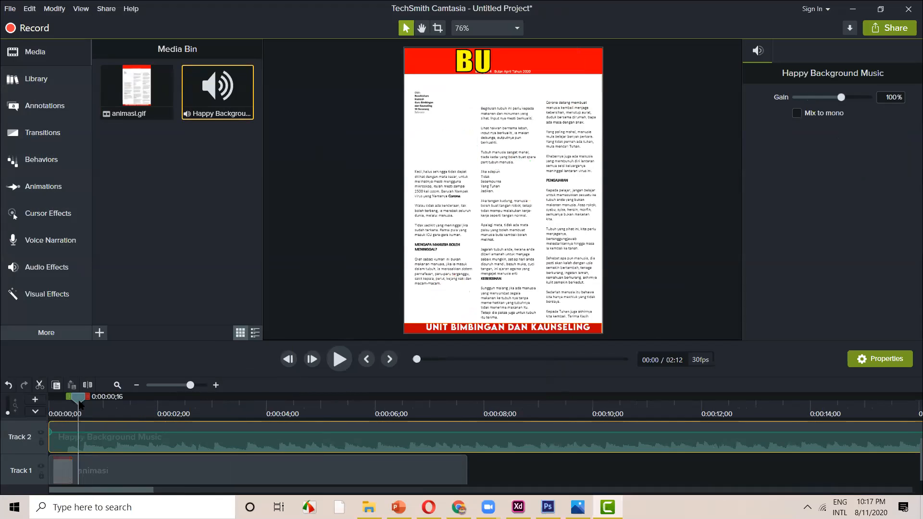
pyautogui.click(339, 359)
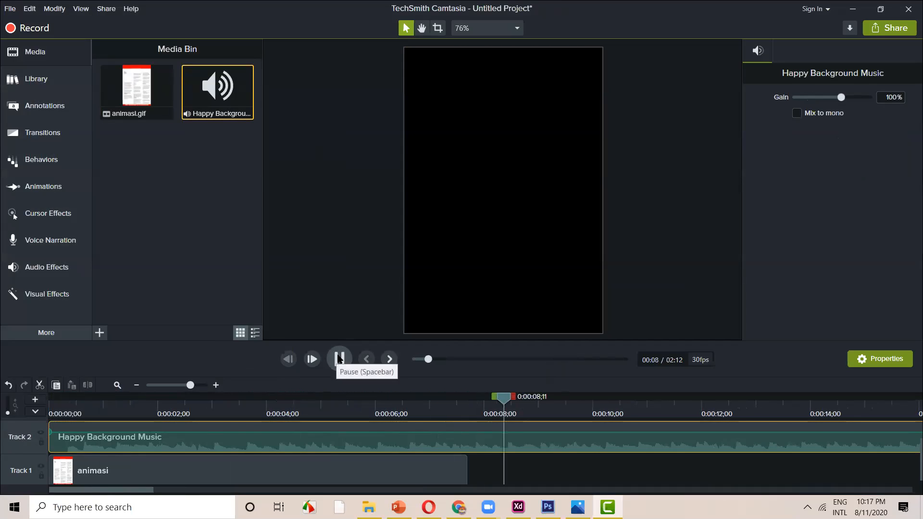
pyautogui.click(339, 358)
# Split the background music at the end of the animasi clip and delete the remaining part
pyautogui.moveTo(508, 403); pyautogui.dragTo(468, 407)
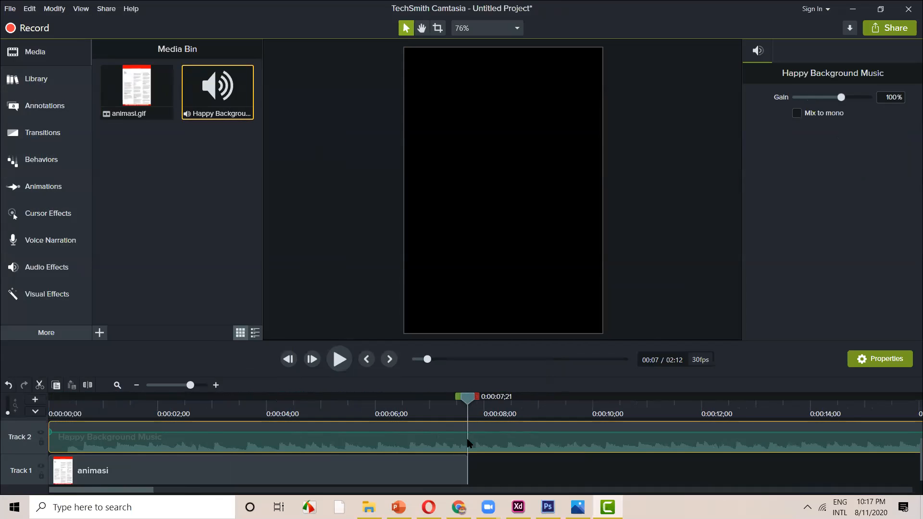
pyautogui.press('s')
pyautogui.click(495, 441)
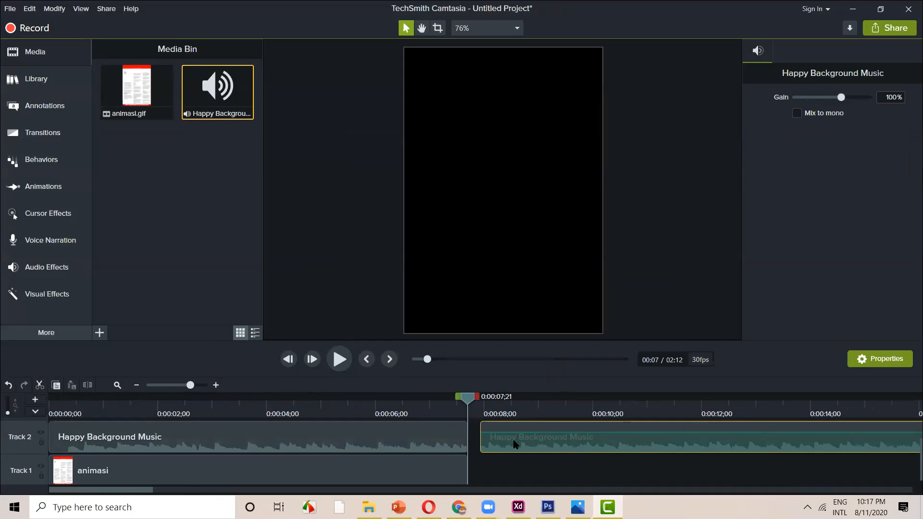
pyautogui.press('Delete')
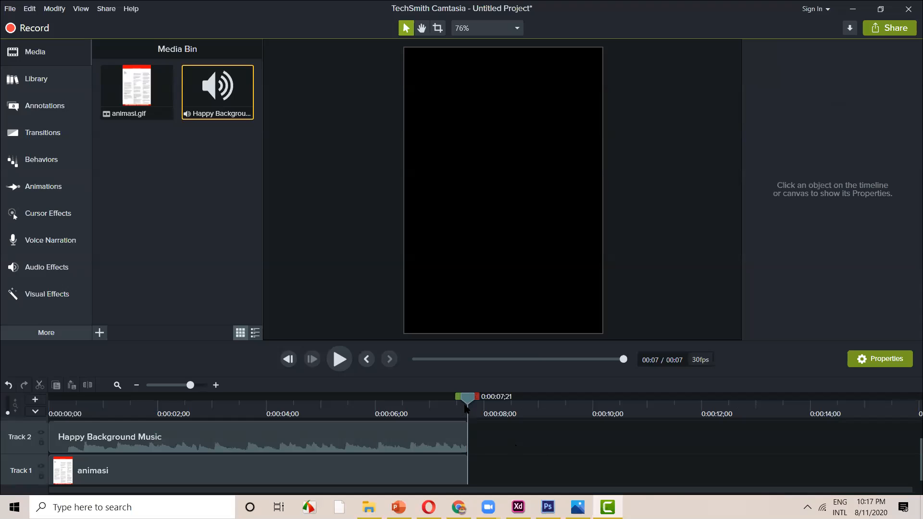
# Raise the volume of the trimmed background music clip and play a short section from about 3 seconds
pyautogui.click(214, 409)
pyautogui.click(247, 440)
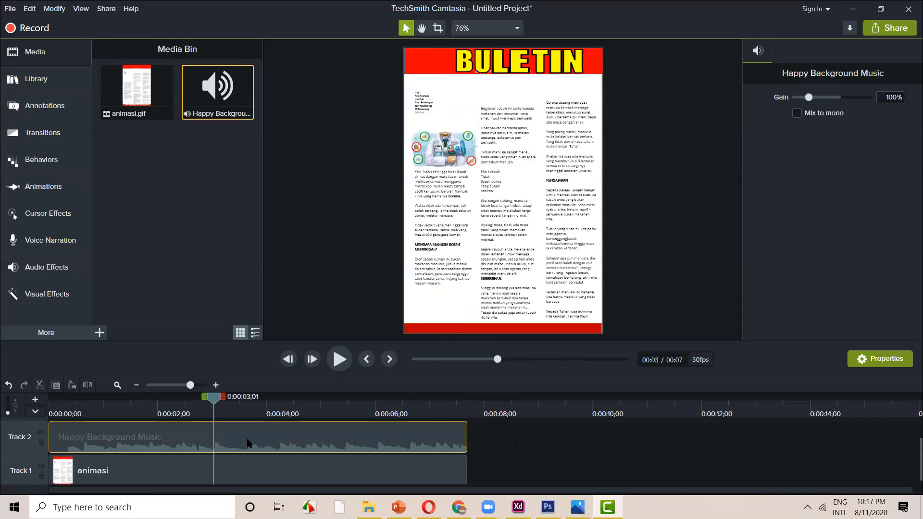
pyautogui.moveTo(247, 434); pyautogui.dragTo(244, 426)
pyautogui.press('space')
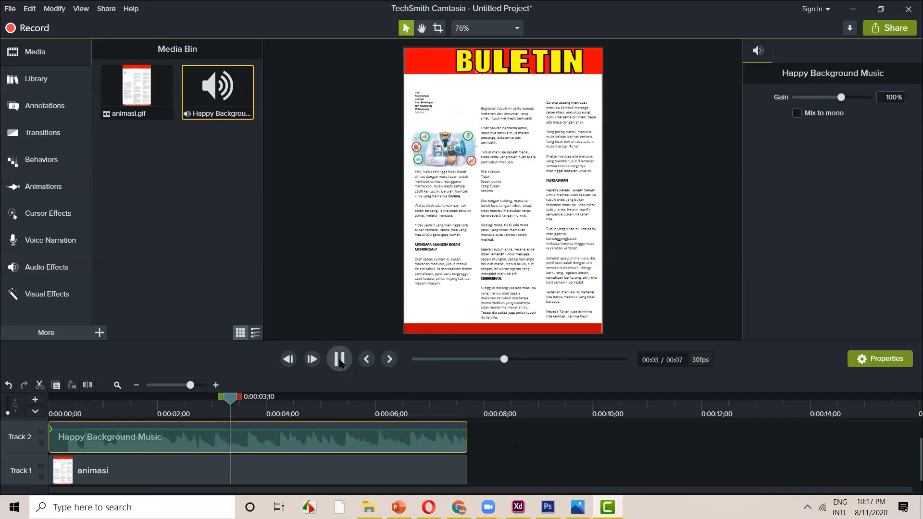
pyautogui.press('space')
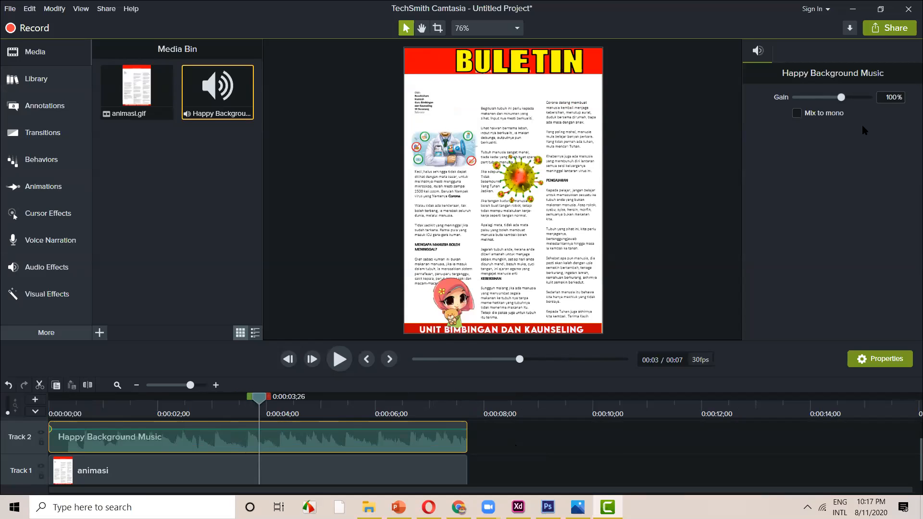
# Produce the project as a local video named animasi 3 using the MP4 only (up to 720p) preset
pyautogui.click(885, 31)
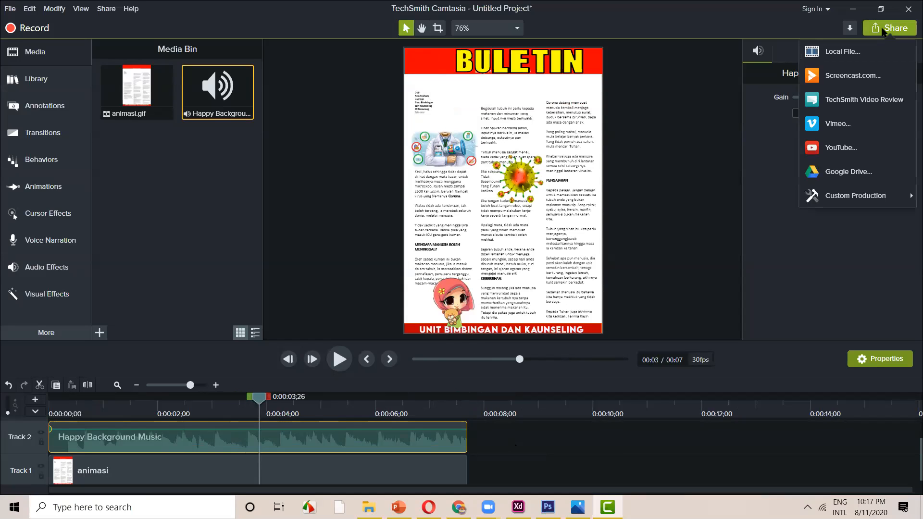
pyautogui.click(852, 53)
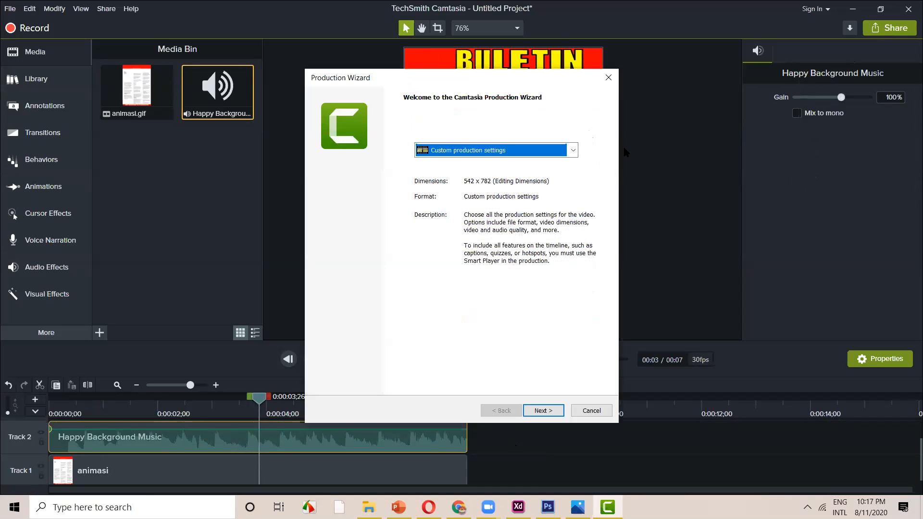
pyautogui.click(573, 150)
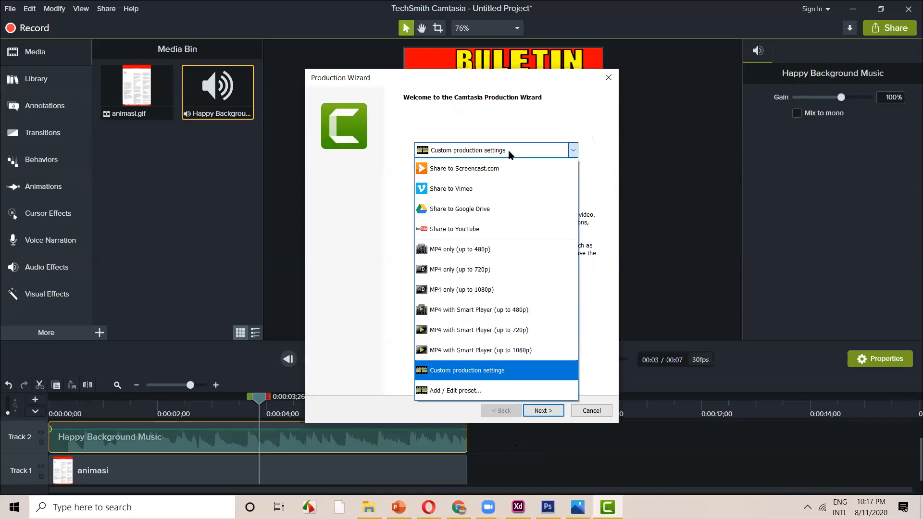
pyautogui.click(495, 271)
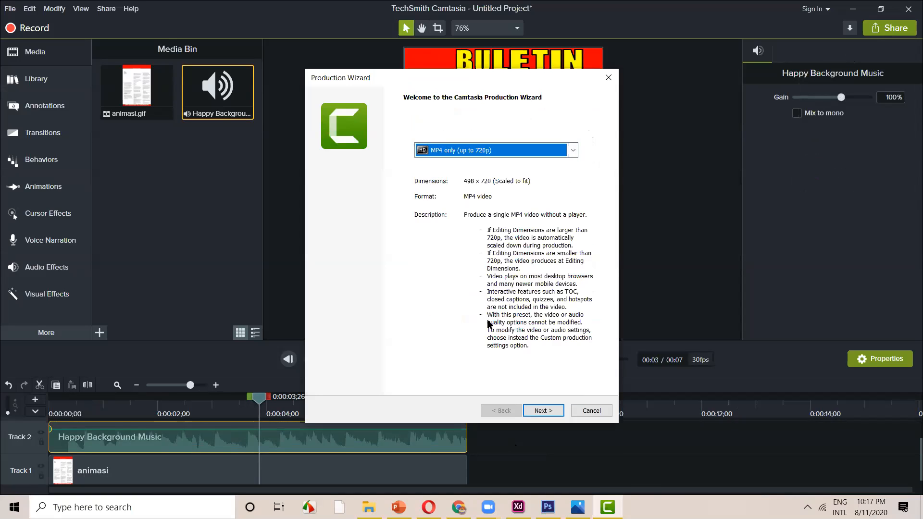
pyautogui.click(543, 410)
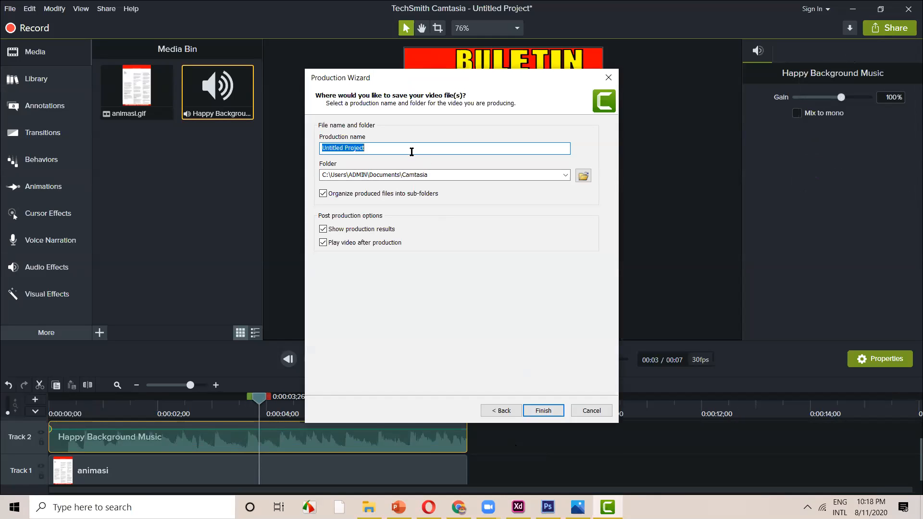
pyautogui.write('animasi 3')
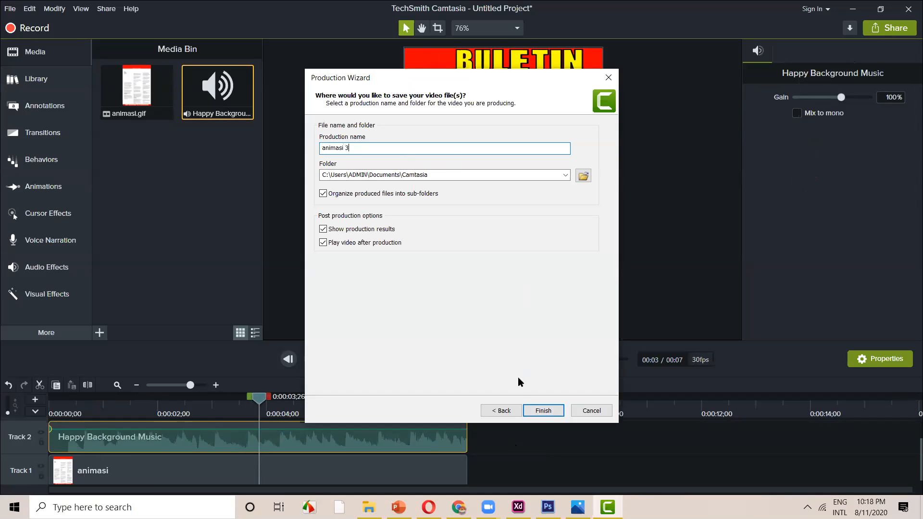
pyautogui.click(543, 411)
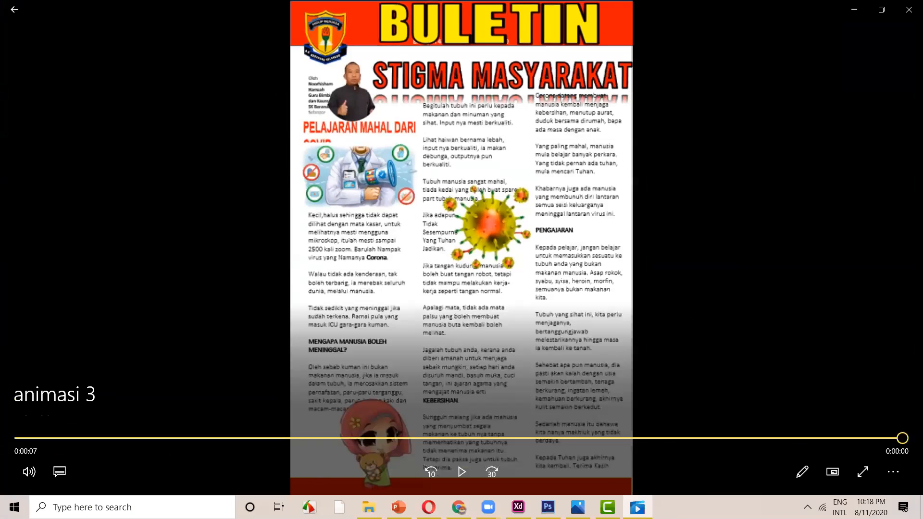
# Close the video playback, finish the production results and minimize Camtasia to show the desktop
pyautogui.click(909, 10)
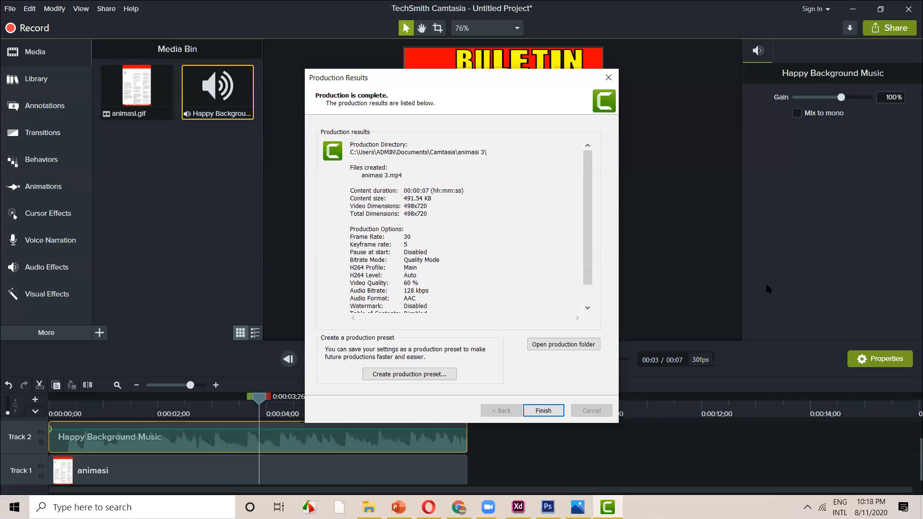
pyautogui.click(542, 411)
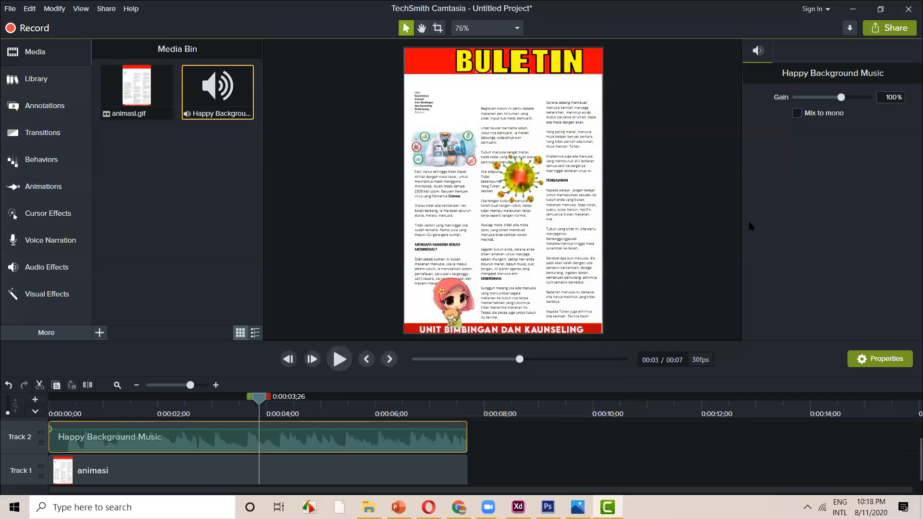
pyautogui.click(853, 10)
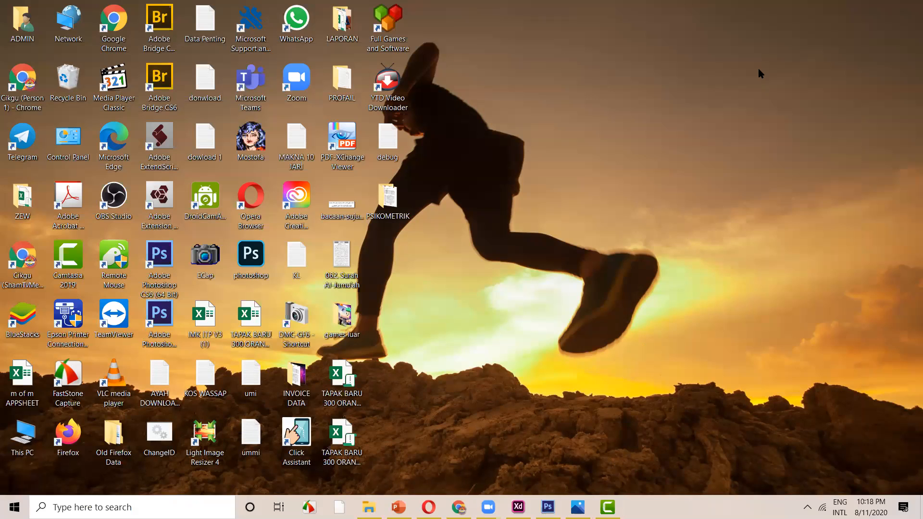
pyautogui.click(253, 262)
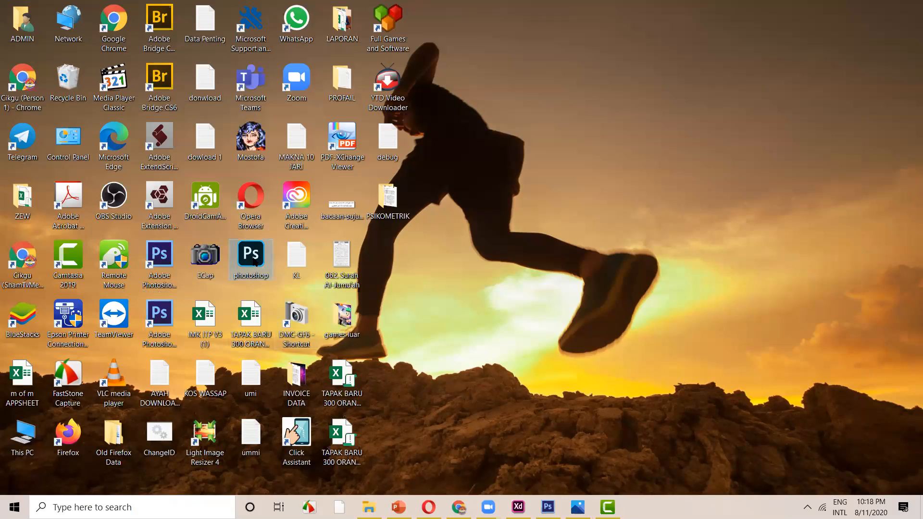
pyautogui.click(171, 262)
pyautogui.click(577, 507)
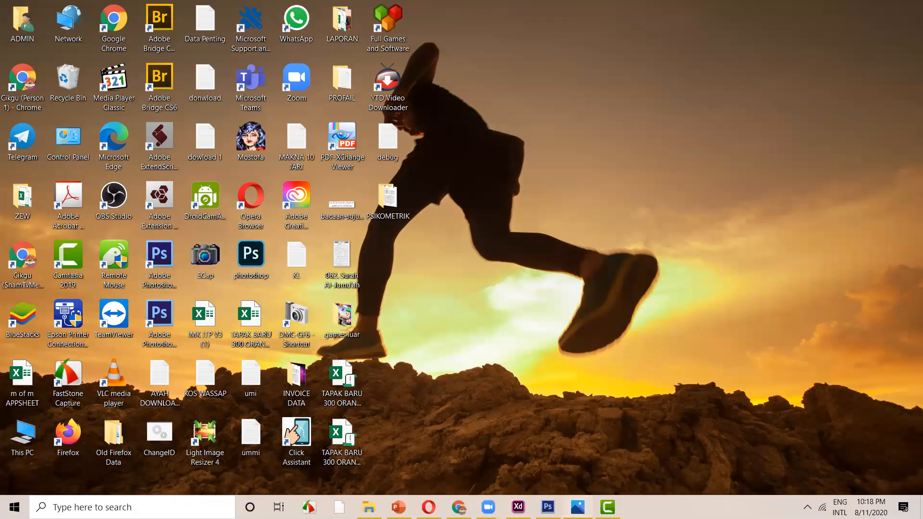
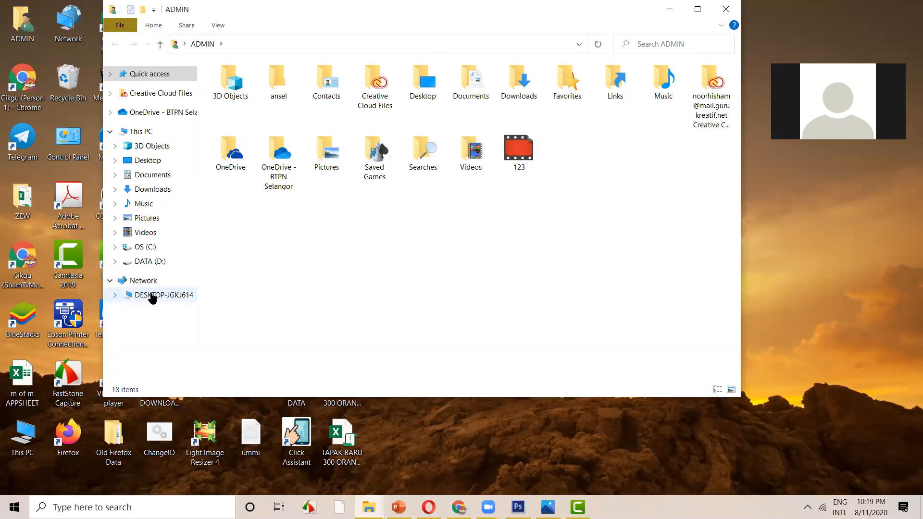
# Open the properties of This PC to check the processor and memory specifications, and minimize both windows
pyautogui.rightClick(141, 131)
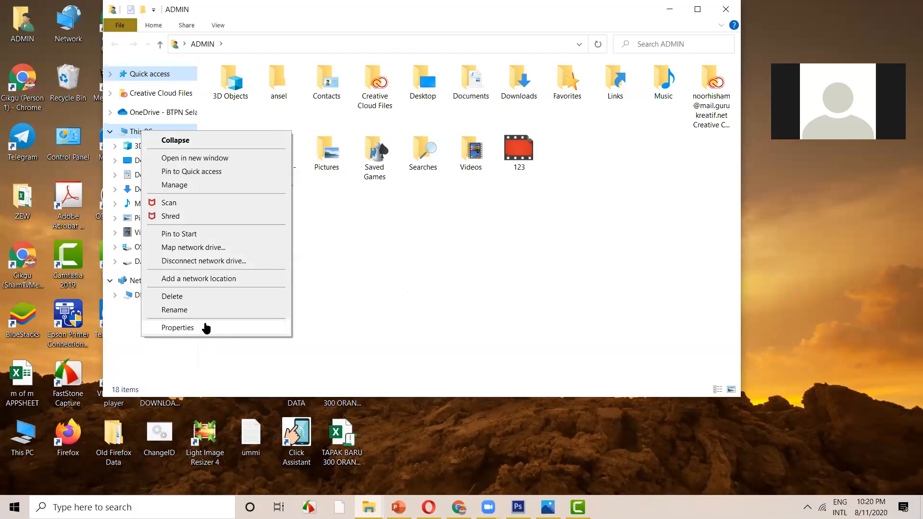
pyautogui.click(252, 326)
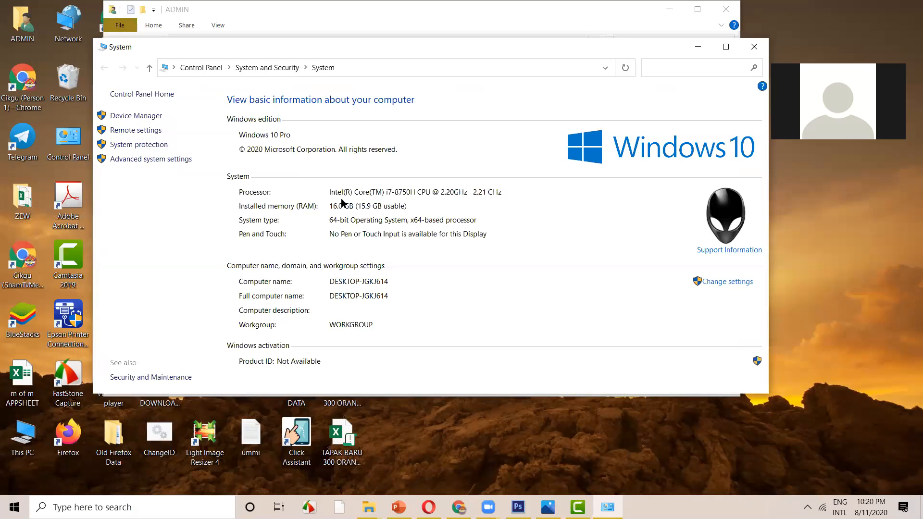
pyautogui.moveTo(371, 51); pyautogui.dragTo(290, 123)
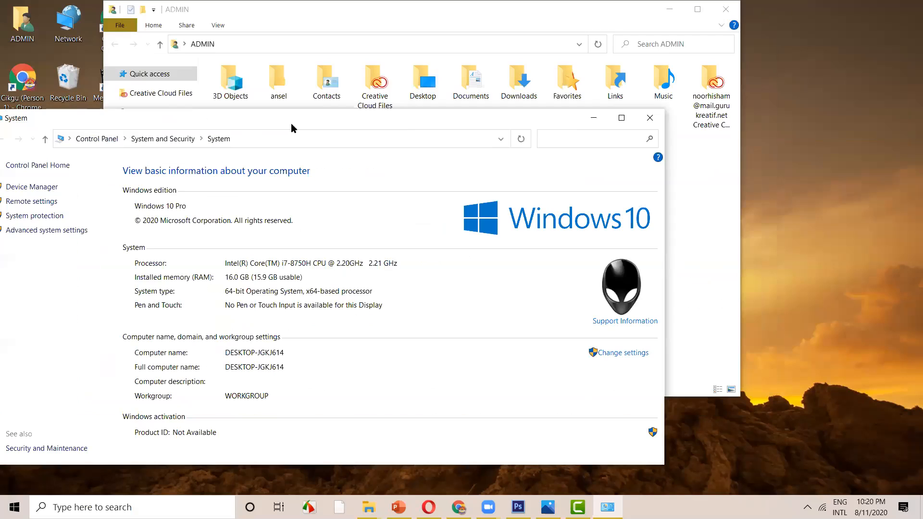
pyautogui.click(592, 118)
pyautogui.moveTo(363, 21); pyautogui.dragTo(305, 86)
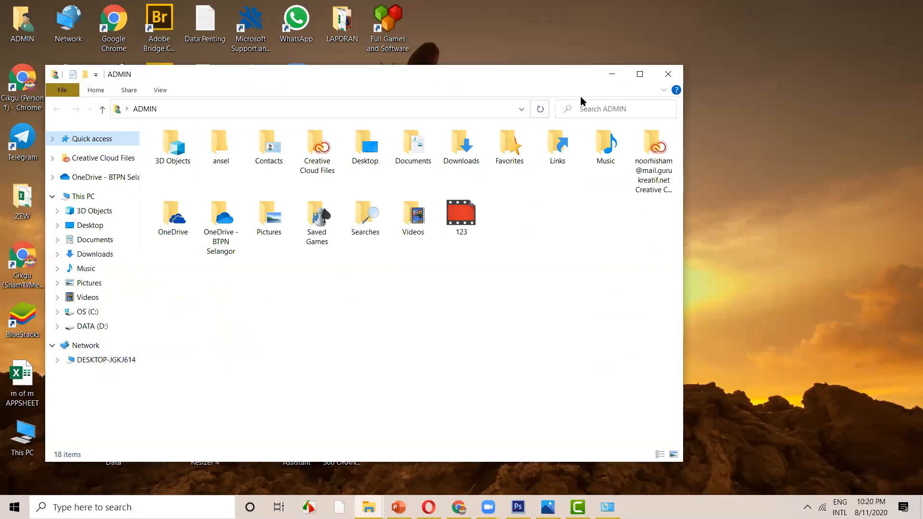
pyautogui.click(612, 76)
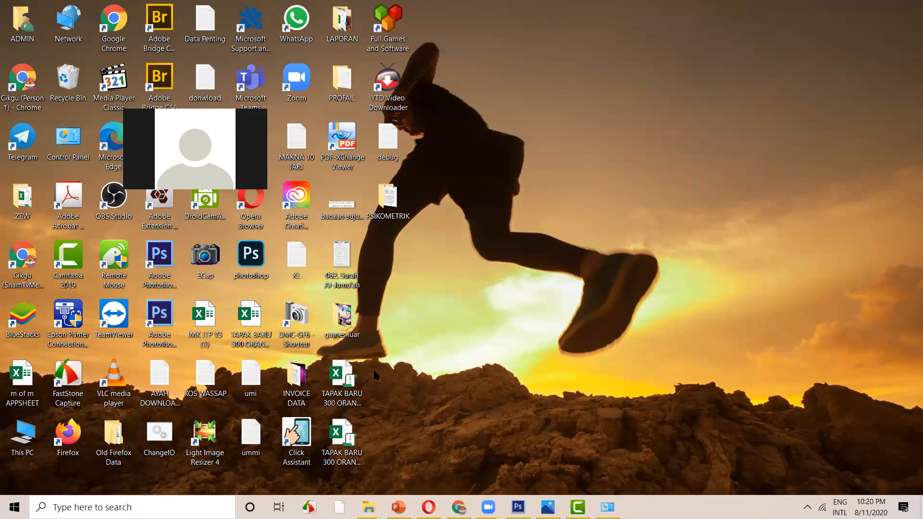
# Restore File Explorer, go to the Video Sham Tv Media Studio folder in Videos and open the KECIK-MEMBESAR image
pyautogui.click(446, 473)
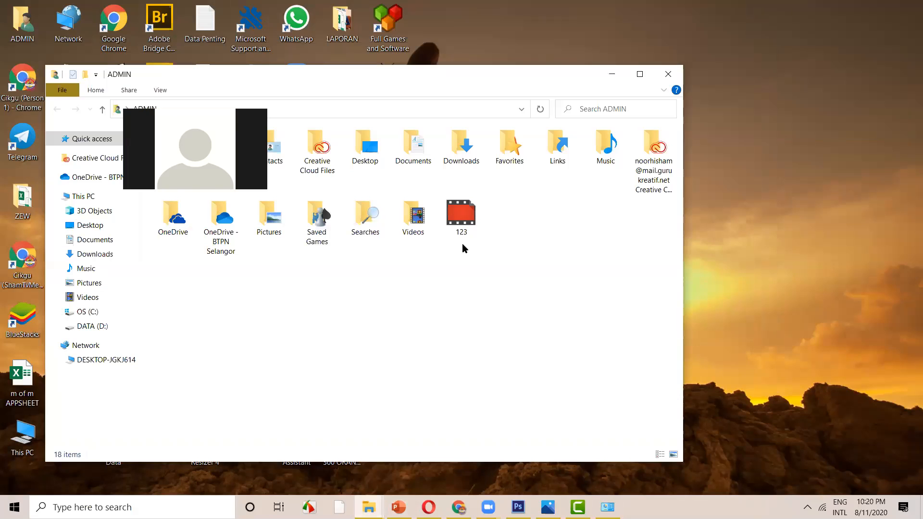
pyautogui.click(117, 298)
pyautogui.click(382, 181)
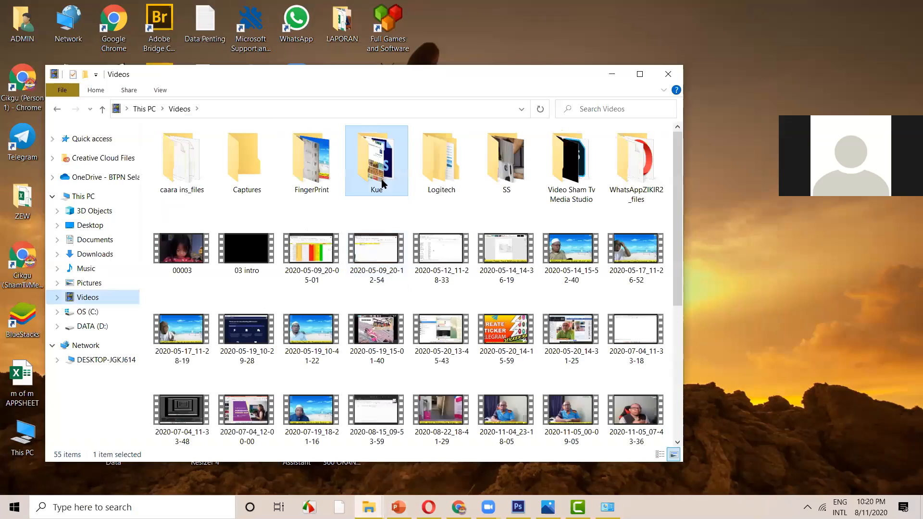
pyautogui.doubleClick(572, 163)
pyautogui.click(311, 310)
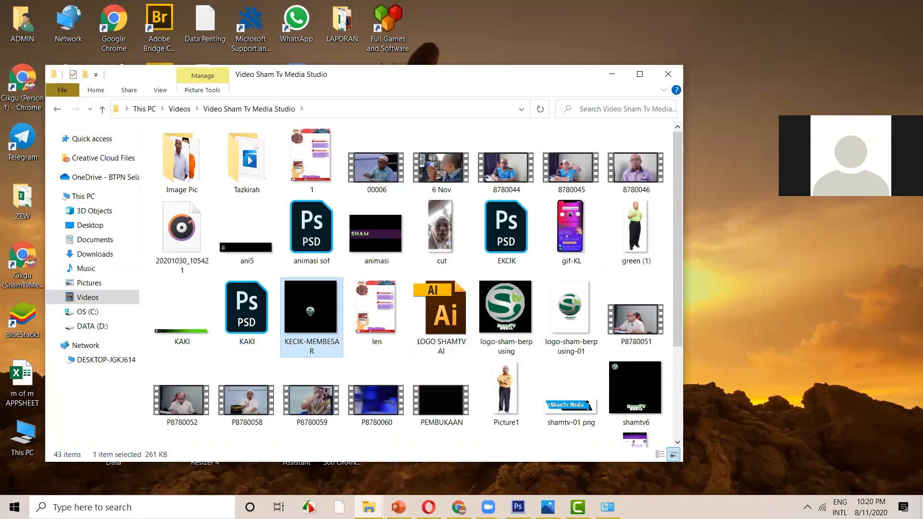
pyautogui.press('Return')
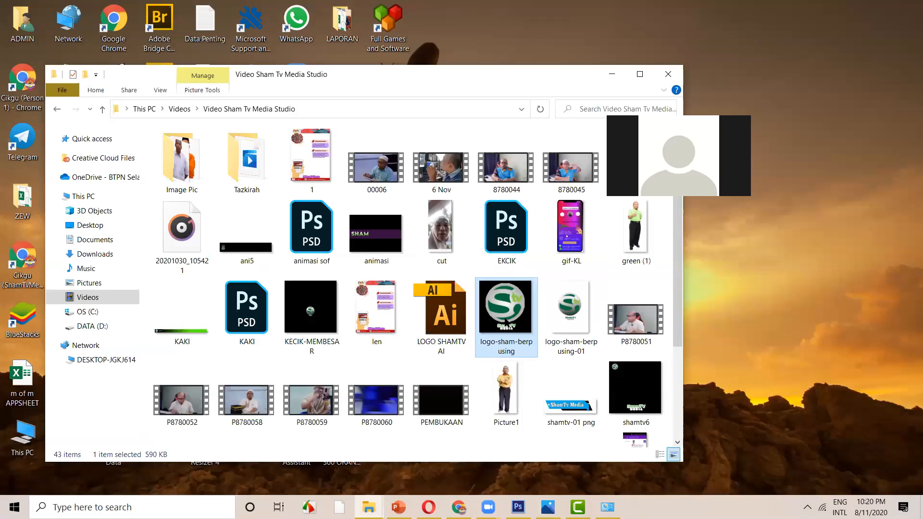
# View the logo-sham-berpusing GIF and the logo-sham-berpusing-01 PNG, closing the viewer after each
pyautogui.doubleClick(505, 318)
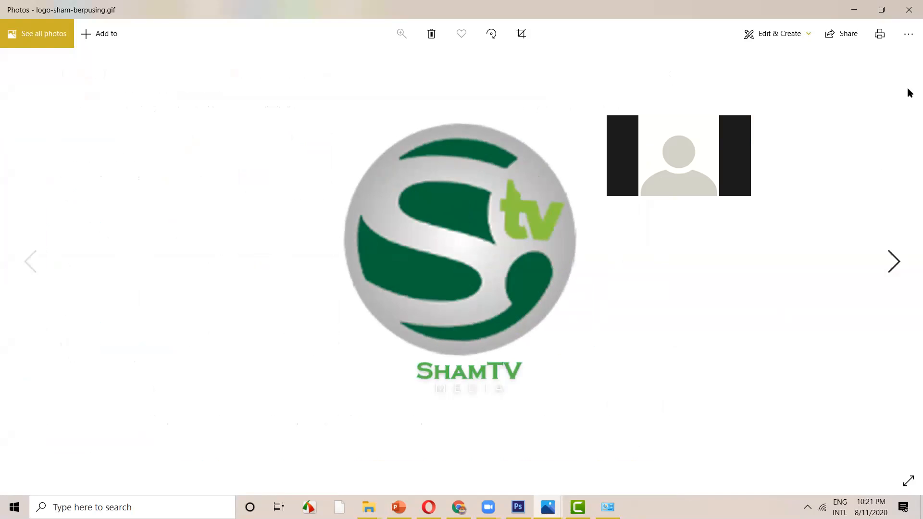
pyautogui.click(909, 10)
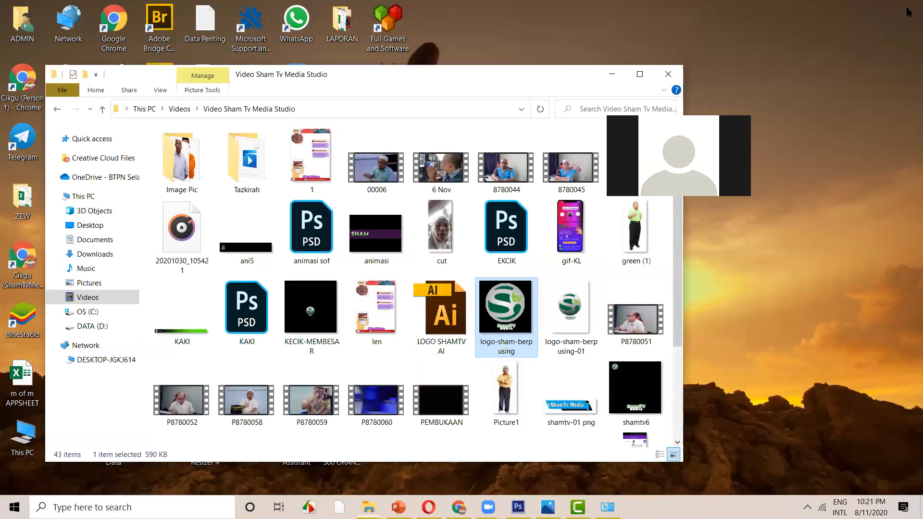
pyautogui.doubleClick(575, 298)
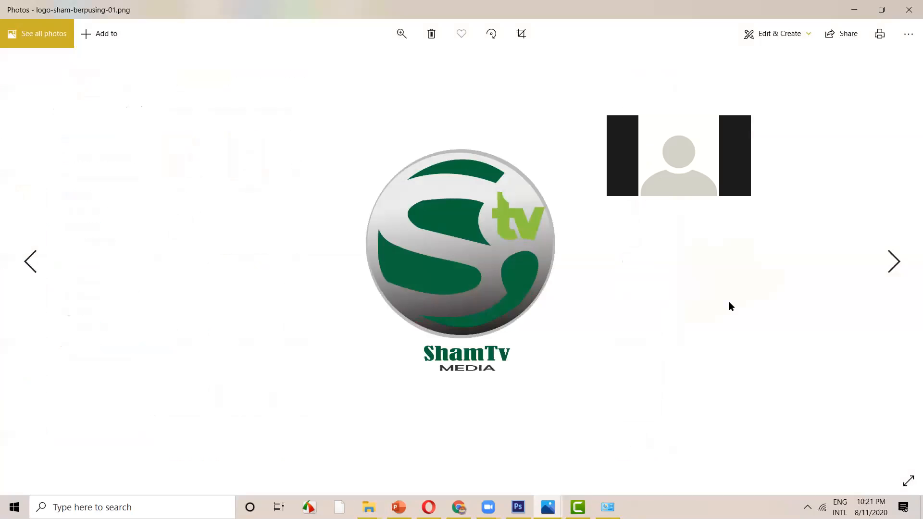
pyautogui.click(909, 10)
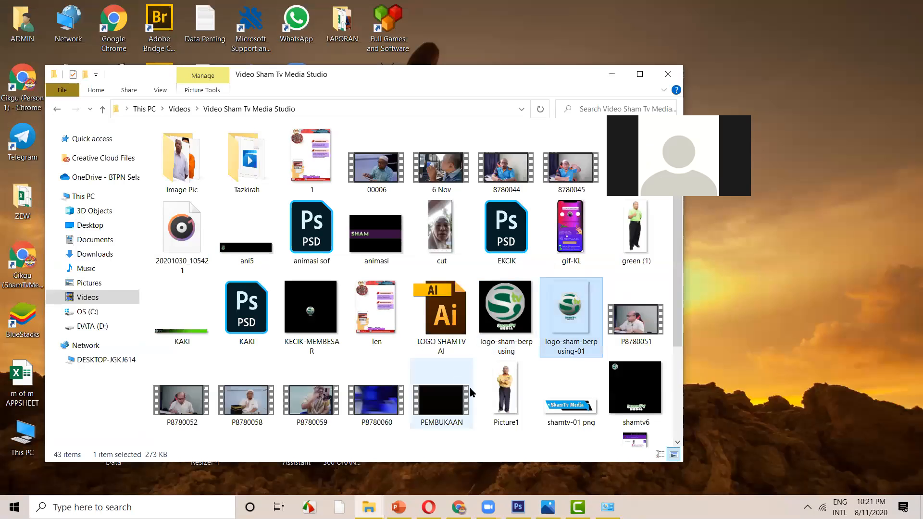
# Play the PEMBUKAAN video from the same folder, exit full screen and close the player
pyautogui.scroll(-3, 446, 398)
pyautogui.click(442, 258)
pyautogui.doubleClick(442, 258)
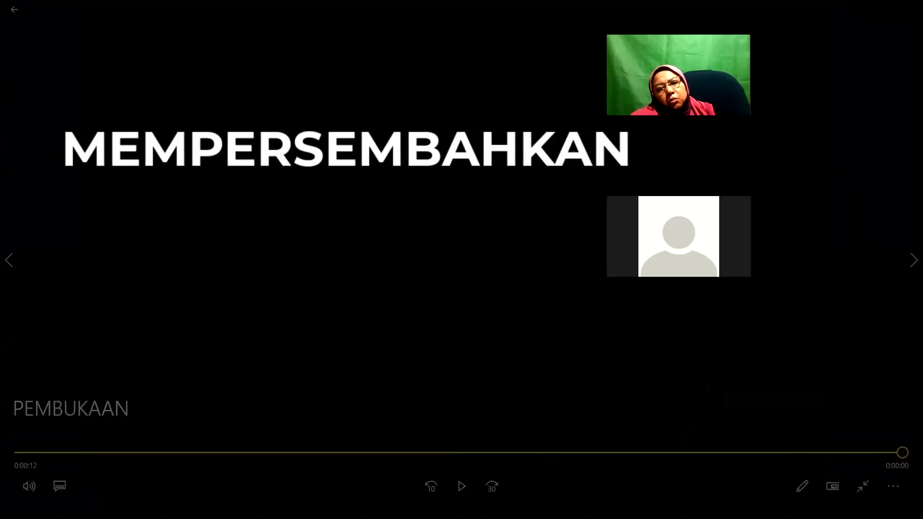
pyautogui.press('Escape')
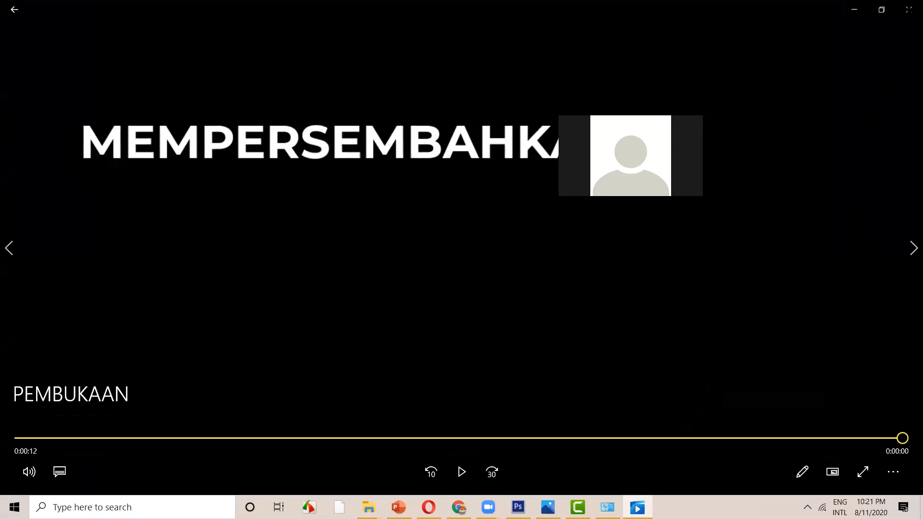
pyautogui.click(909, 9)
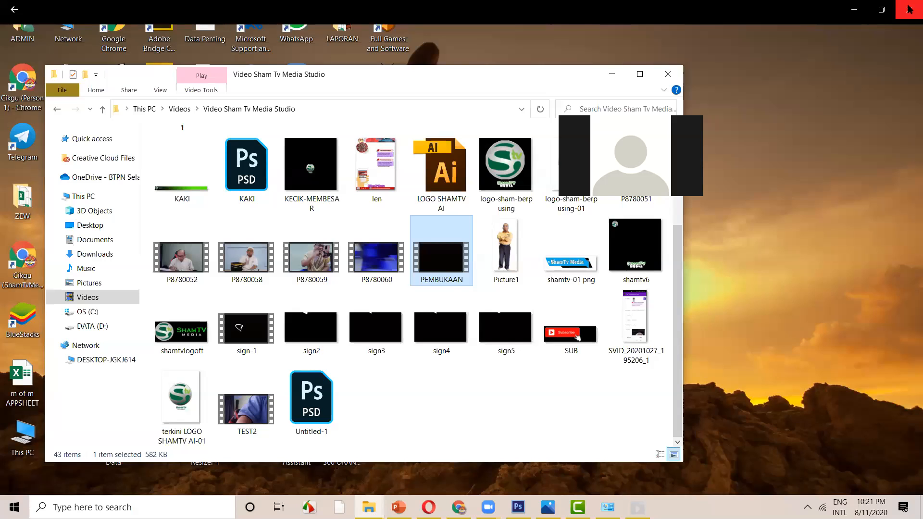
# Point out the LOGO SHAMTV AI file by selecting it in the folder, and minimize the File Explorer window
pyautogui.moveTo(458, 78); pyautogui.dragTo(361, 77)
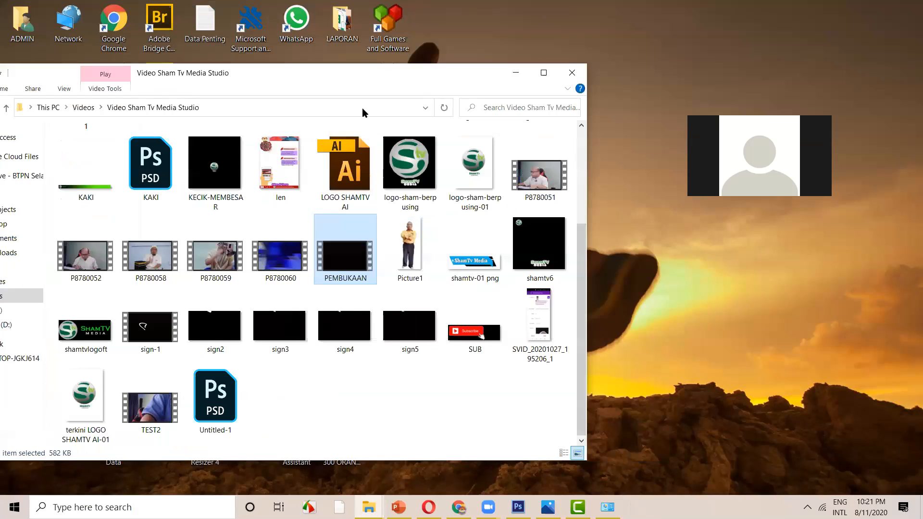
pyautogui.click(363, 169)
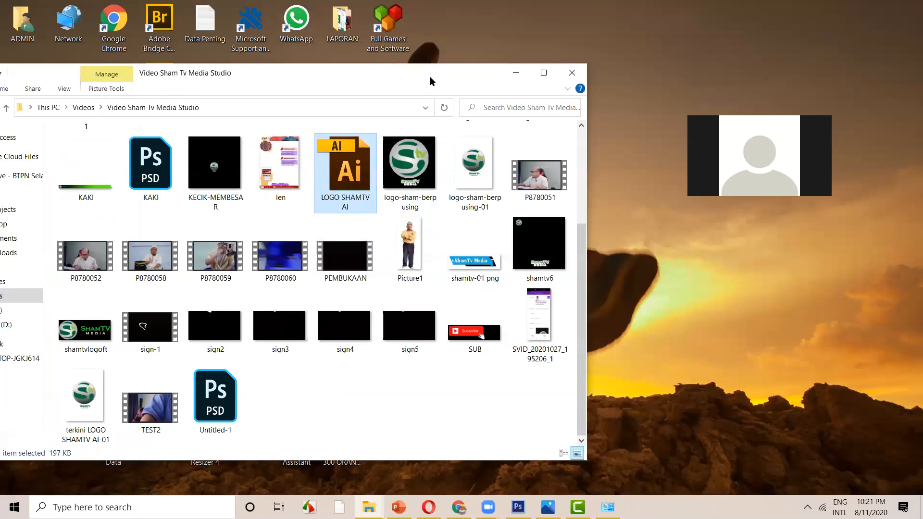
pyautogui.moveTo(430, 77); pyautogui.dragTo(343, 69)
pyautogui.click(486, 65)
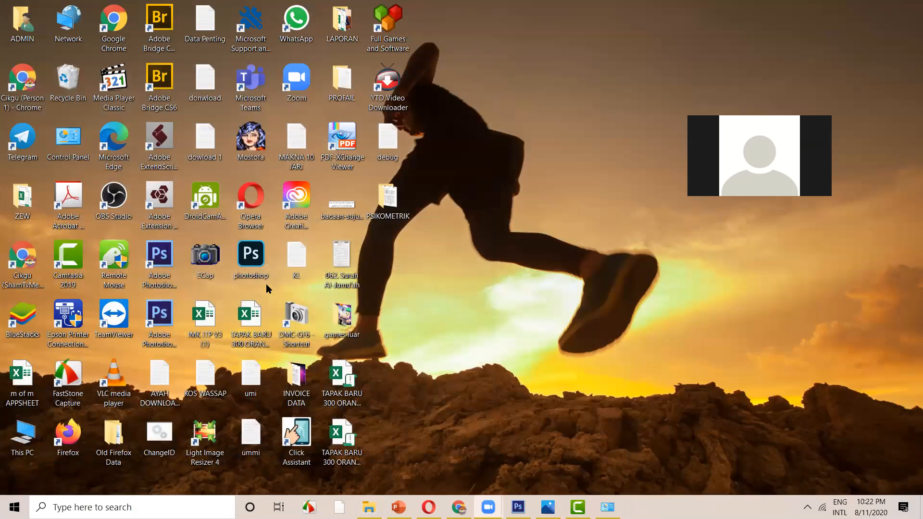
pyautogui.click(440, 276)
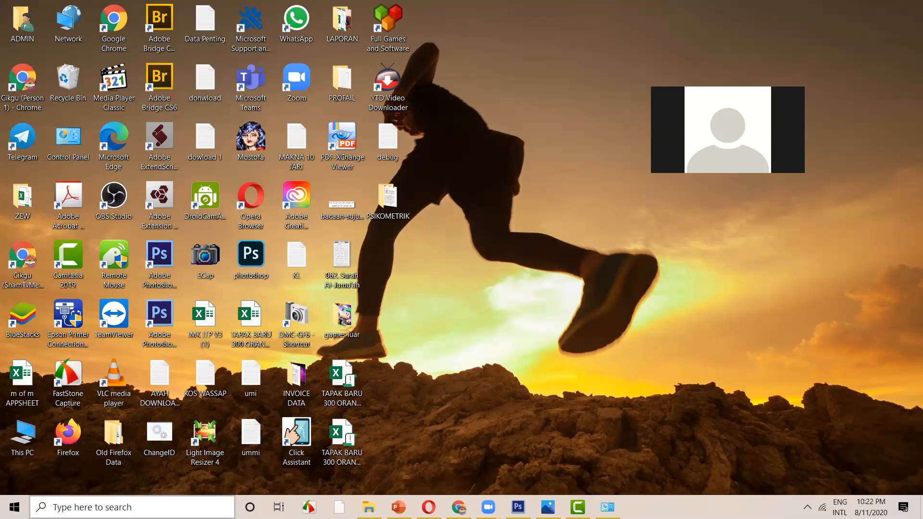
# Search Windows for "ill" and launch Adobe Illustrator CS6
pyautogui.click(178, 508)
pyautogui.write('i')
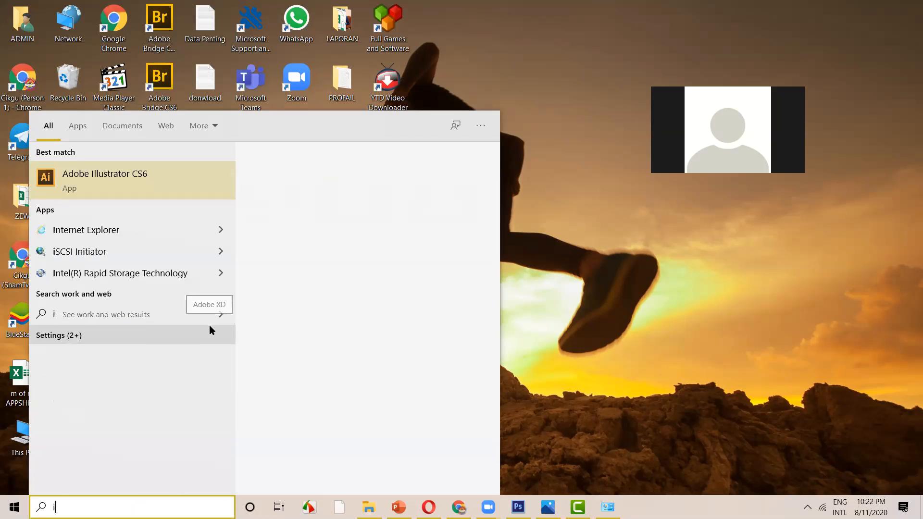
pyautogui.write('ll')
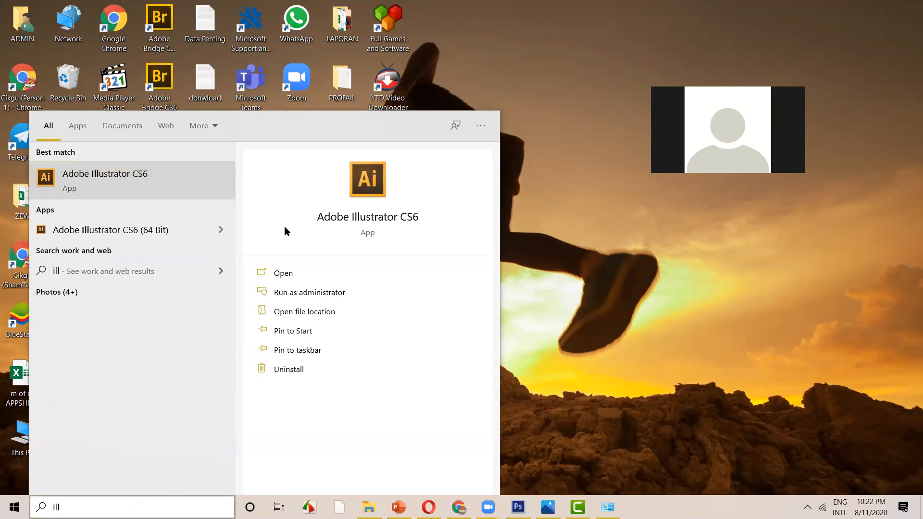
pyautogui.click(371, 243)
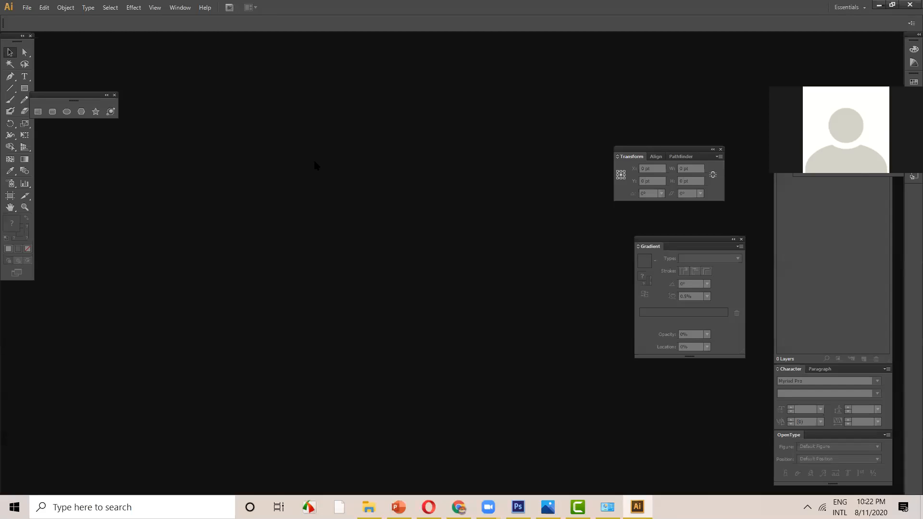
pyautogui.click(27, 8)
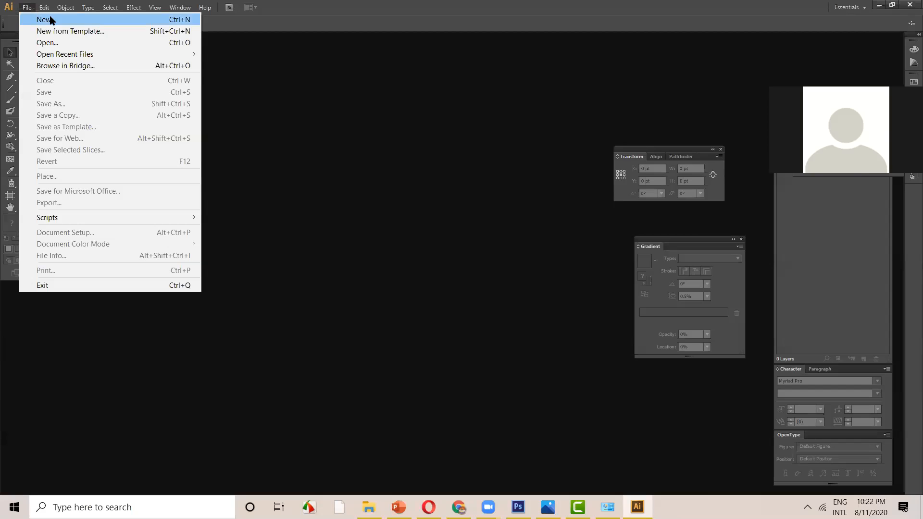
pyautogui.click(375, 196)
pyautogui.click(27, 7)
pyautogui.click(294, 124)
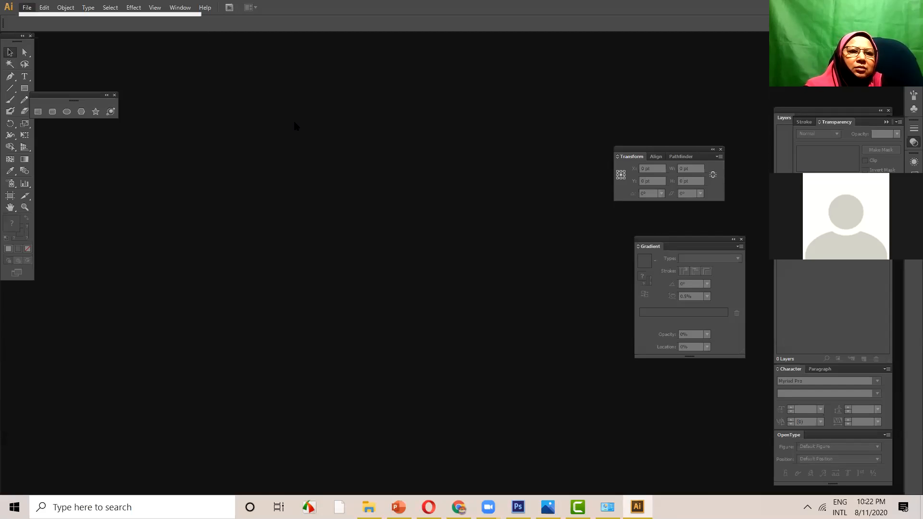
pyautogui.click(27, 7)
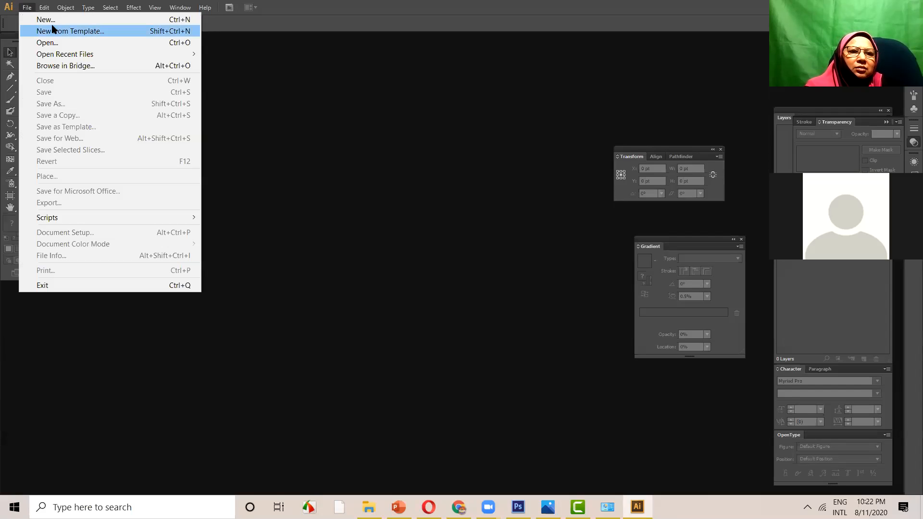
pyautogui.click(360, 198)
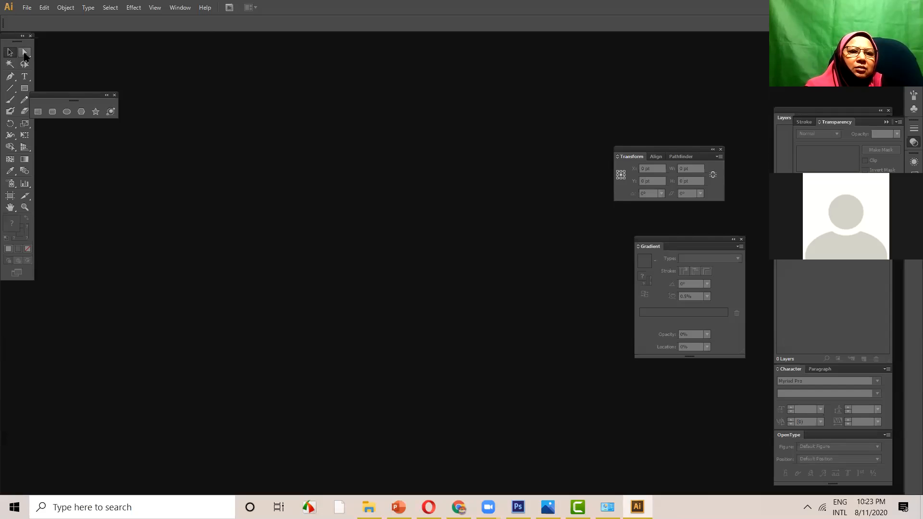
# Open the recent file LOGO SHAMTV AI.ai
pyautogui.click(27, 7)
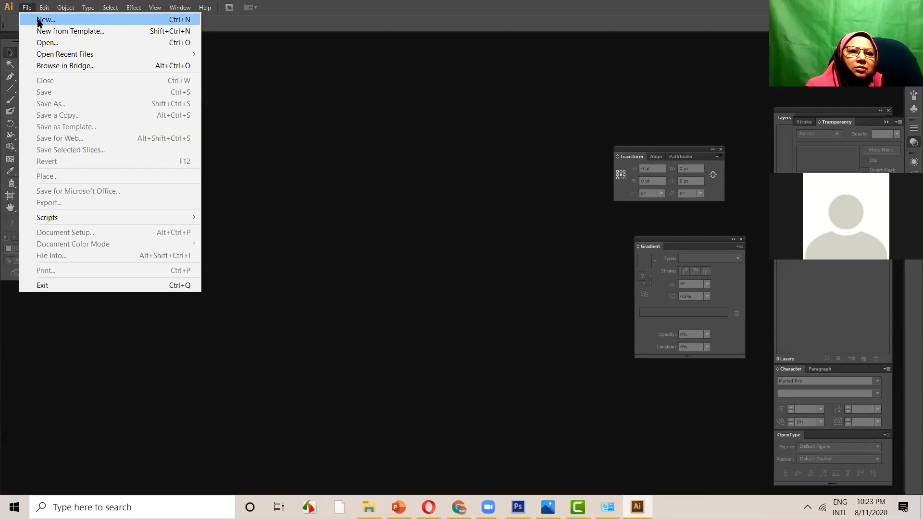
pyautogui.moveTo(68, 58)
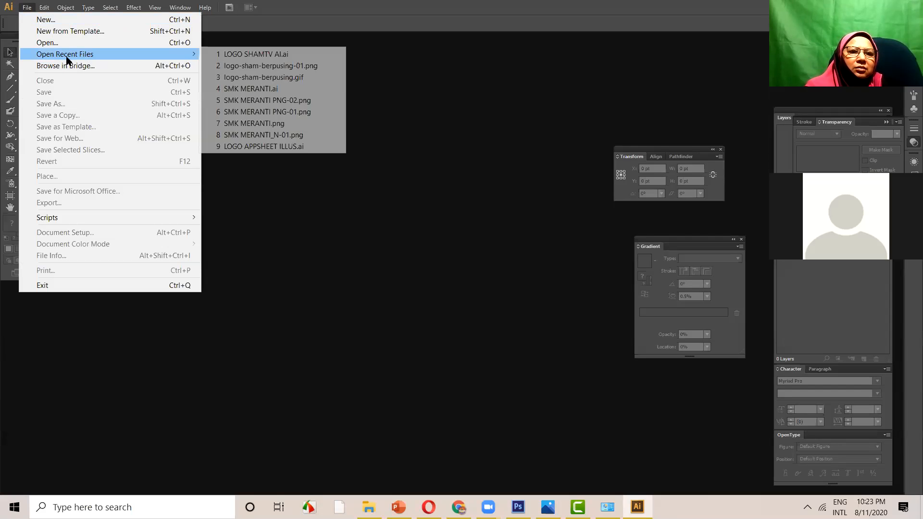
pyautogui.click(251, 55)
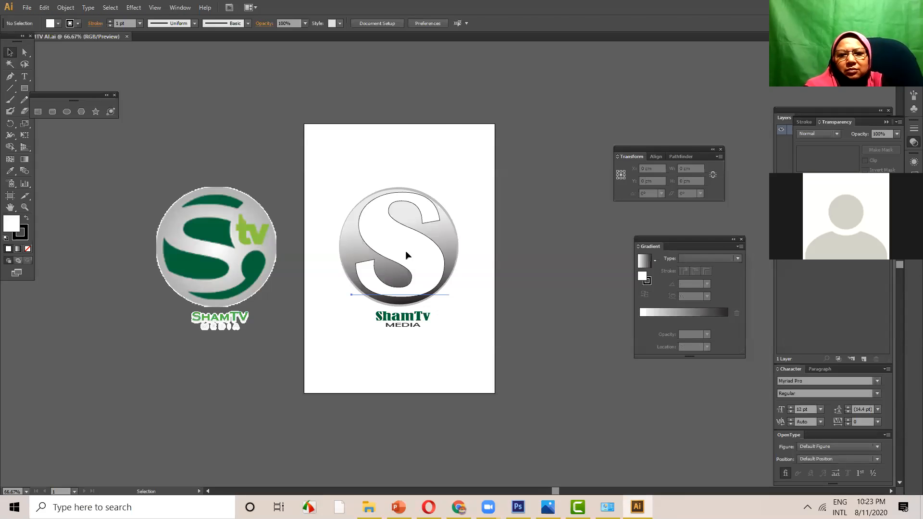
# Move the white S shape off the artboard, place the logo-sham-berpusing.gif image over the artboard's logo and inspect its edges up close
pyautogui.moveTo(349, 291); pyautogui.dragTo(198, 415)
pyautogui.moveTo(235, 223); pyautogui.dragTo(405, 217)
pyautogui.moveTo(403, 227); pyautogui.dragTo(412, 258)
pyautogui.scroll(4, 412, 260)
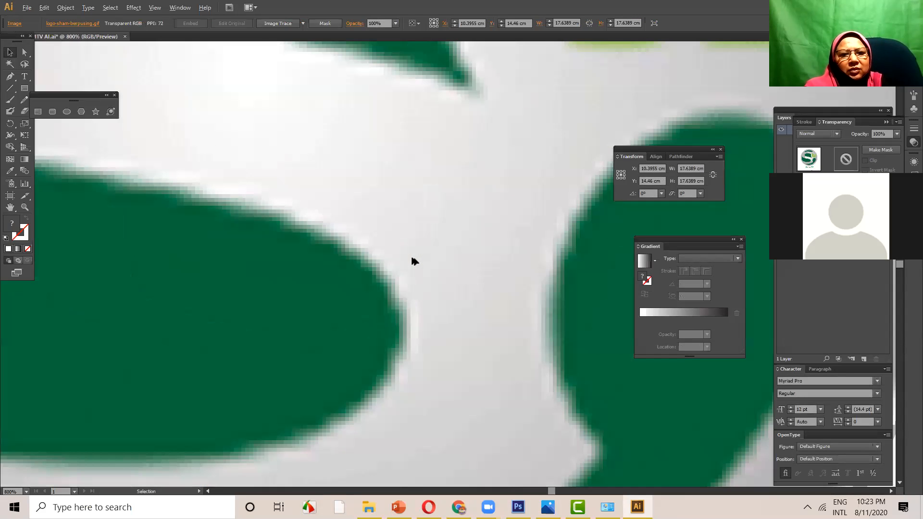
pyautogui.scroll(-8, 412, 260)
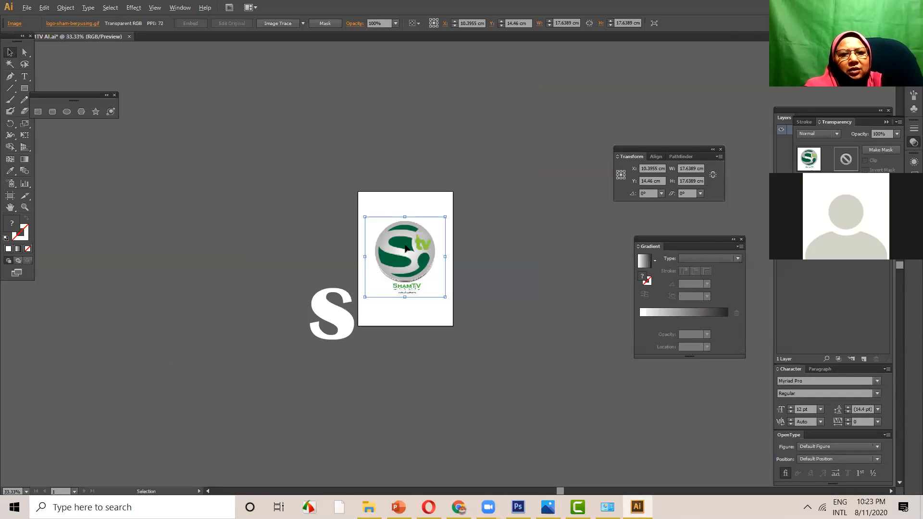
# Isolate the logo-sham-berpusing.gif image on the artboard for separate editing and clear the selection
pyautogui.doubleClick(407, 255)
pyautogui.click(399, 303)
pyautogui.click(416, 253)
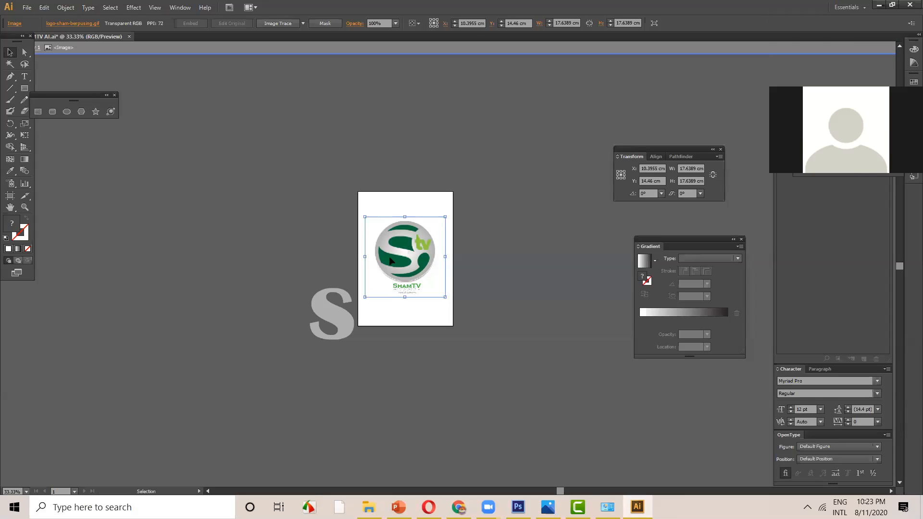
pyautogui.click(326, 214)
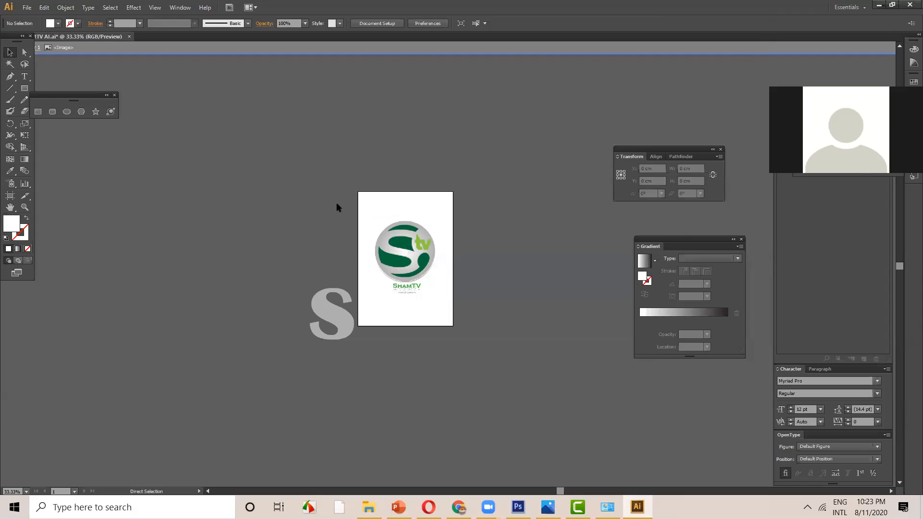
pyautogui.hotkey('ctrl', 'o')
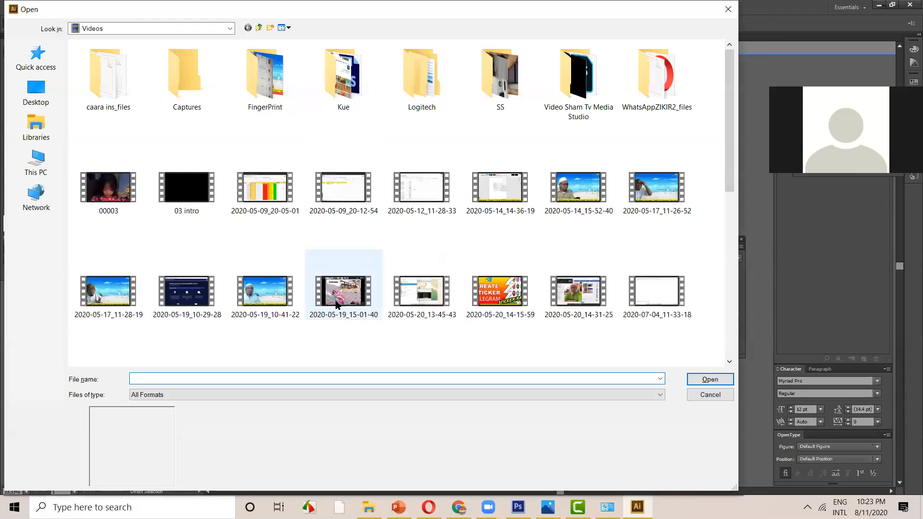
pyautogui.scroll(-5, 335, 300)
pyautogui.scroll(6, 341, 291)
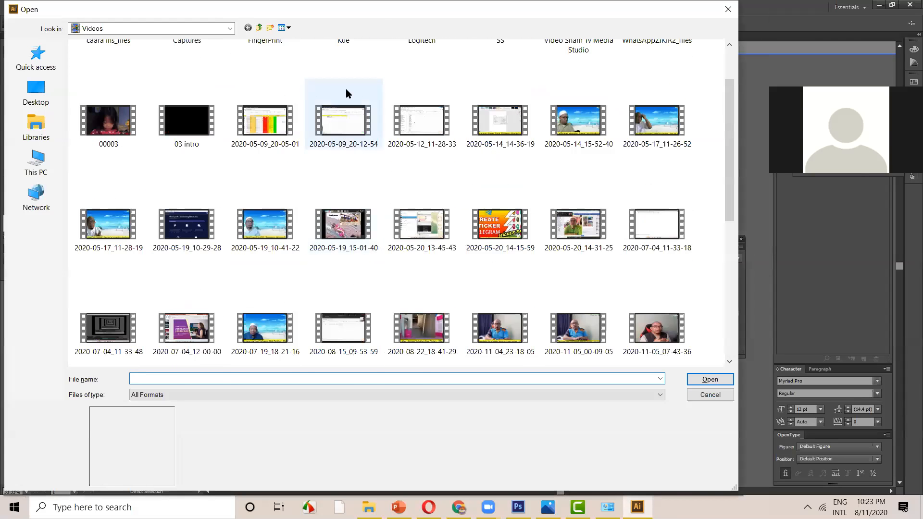
pyautogui.click(726, 9)
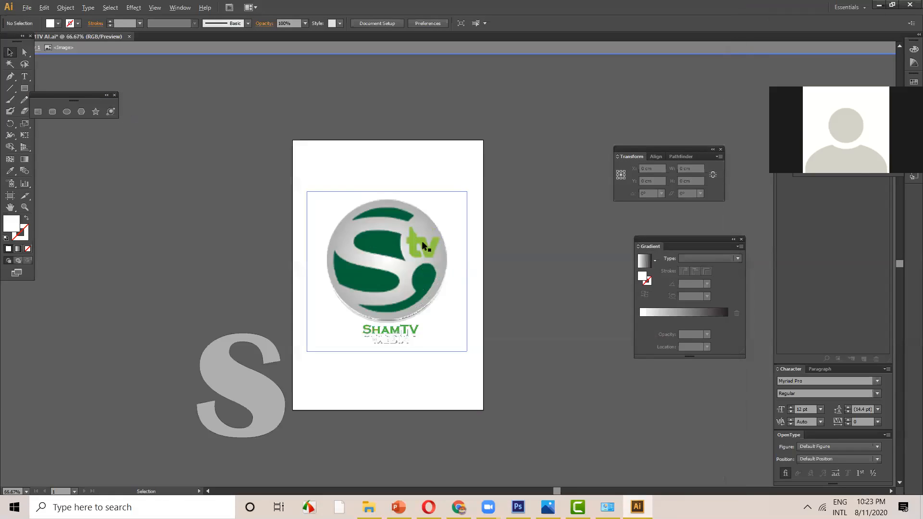
# Move the ShamTV image aside to expose the grey gradient sphere and ShamTv Media text beneath it
pyautogui.hotkey('ctrl', '1')
pyautogui.moveTo(340, 267); pyautogui.dragTo(158, 283)
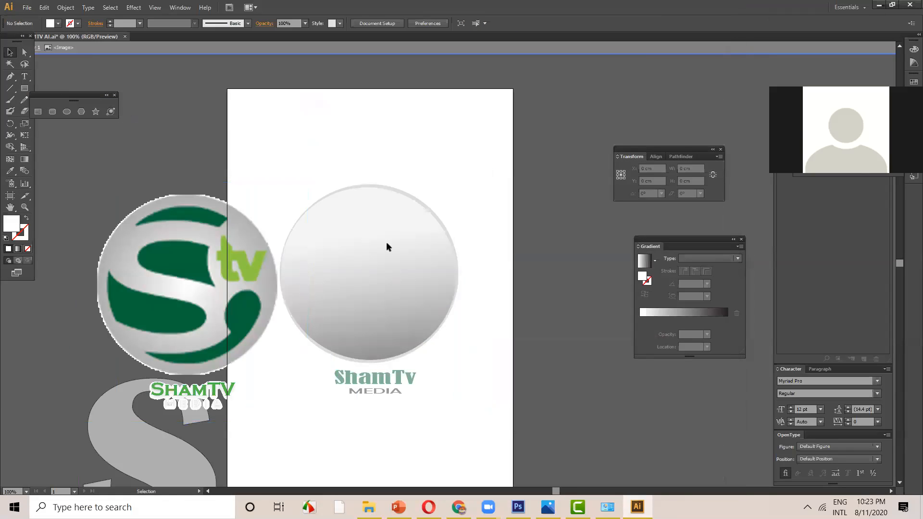
pyautogui.moveTo(433, 256); pyautogui.dragTo(394, 262)
pyautogui.scroll(-3, 394, 261)
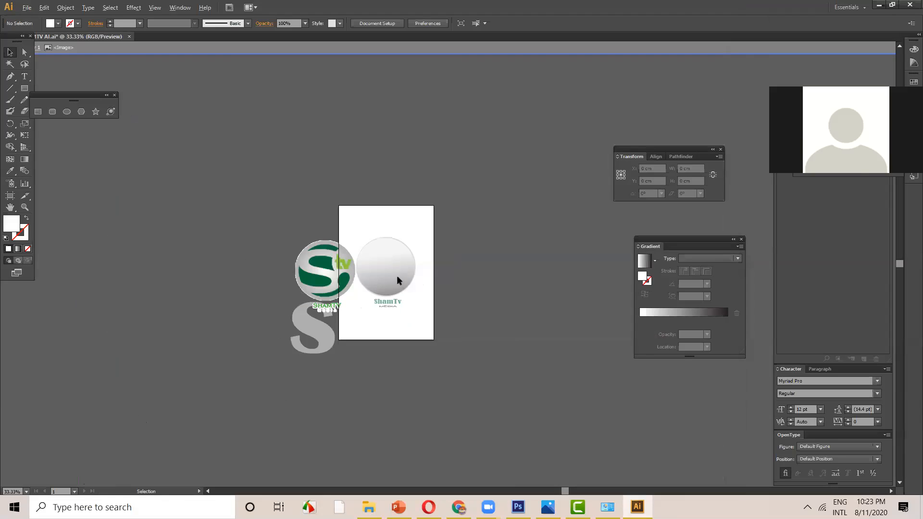
# Place the ShamTV image back over the grey sphere, fine-tune its alignment with small nudges, and deselect it
pyautogui.moveTo(325, 268); pyautogui.dragTo(385, 264)
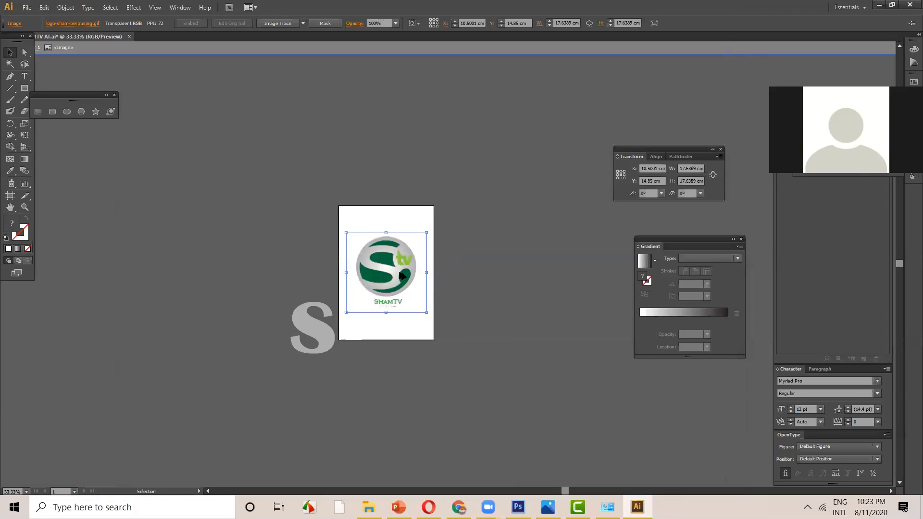
pyautogui.scroll(3, 387, 265)
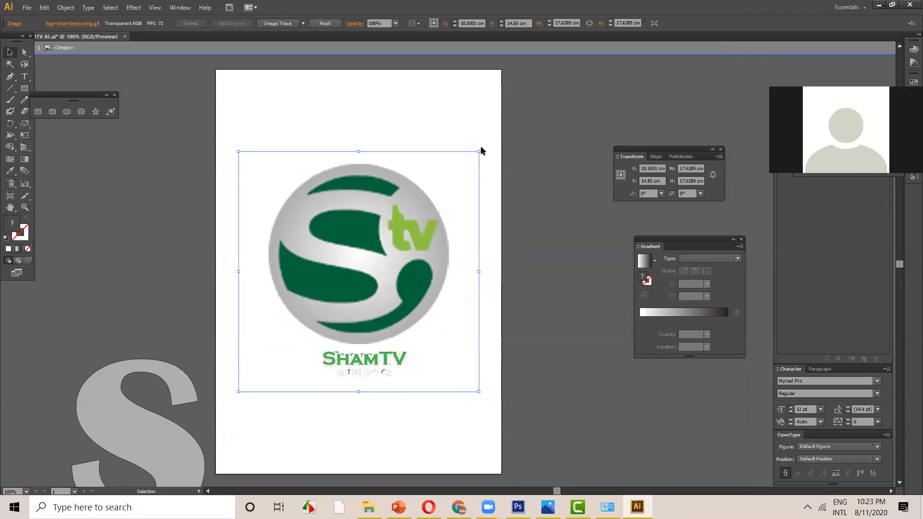
pyautogui.moveTo(411, 216); pyautogui.dragTo(406, 222)
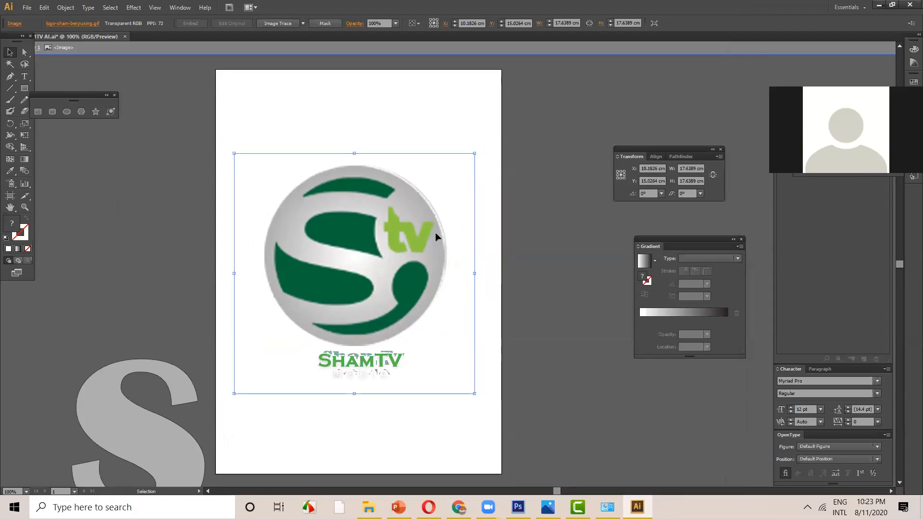
pyautogui.press('Right')
pyautogui.press('Up')
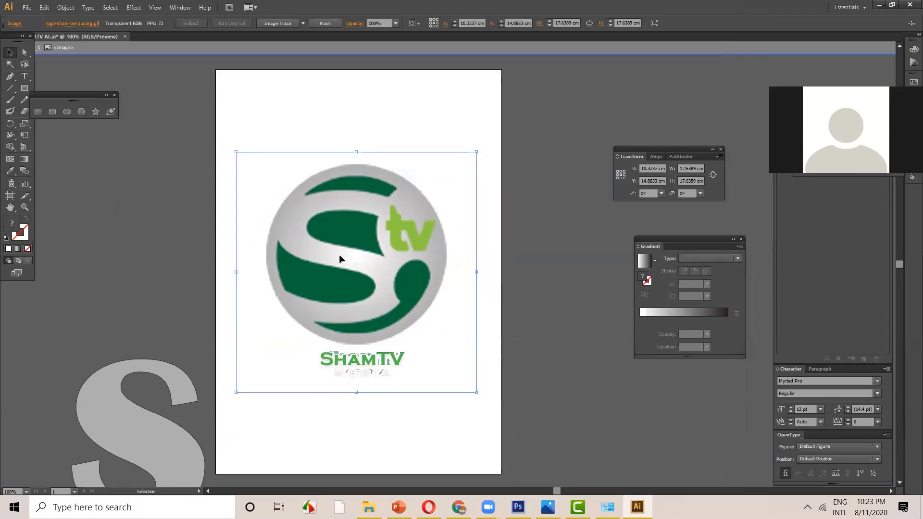
pyautogui.scroll(-4, 339, 212)
pyautogui.click(351, 190)
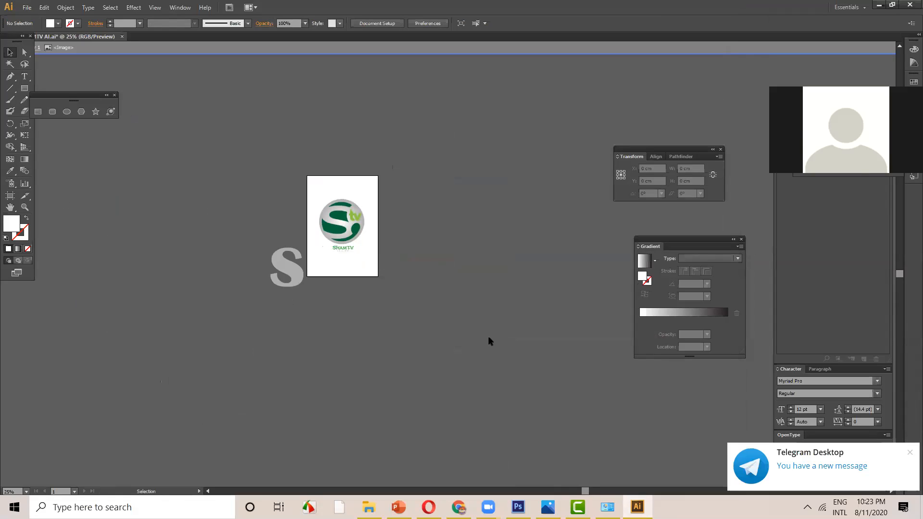
pyautogui.scroll(-3, 462, 435)
pyautogui.scroll(3, 475, 374)
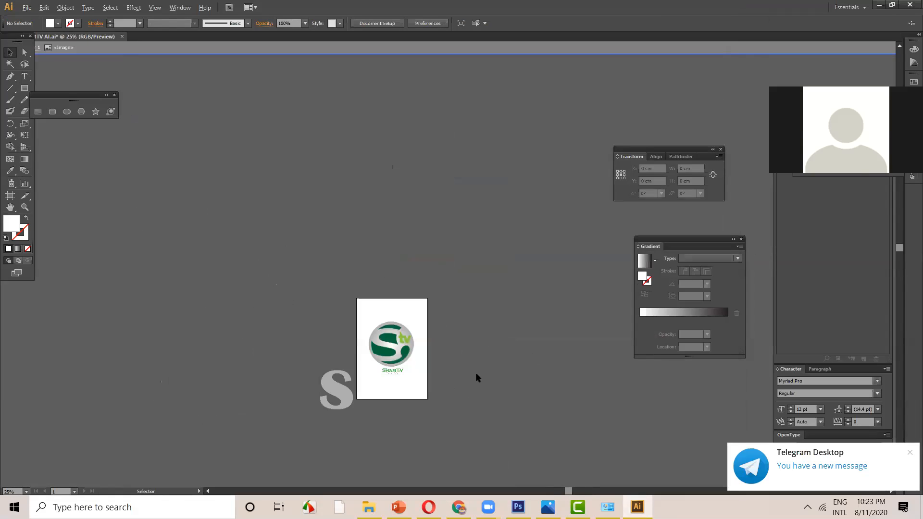
pyautogui.press('alt')
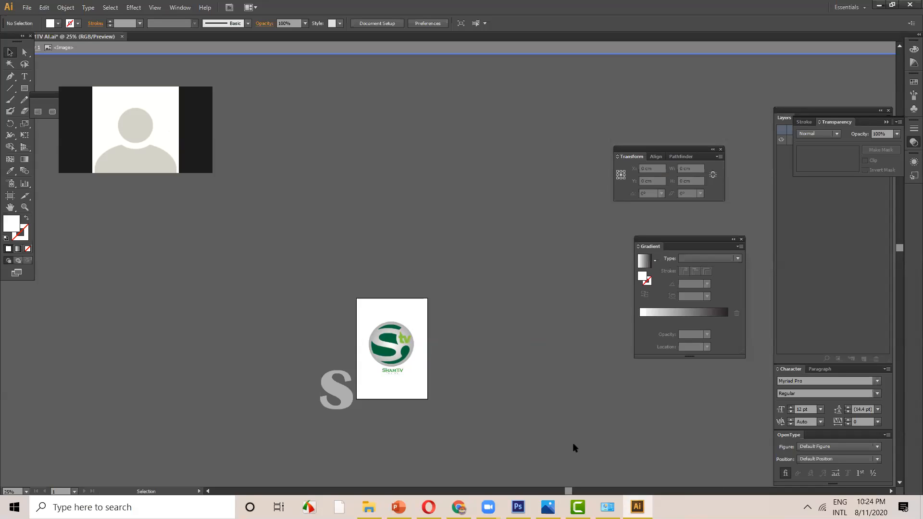
pyautogui.moveTo(578, 507)
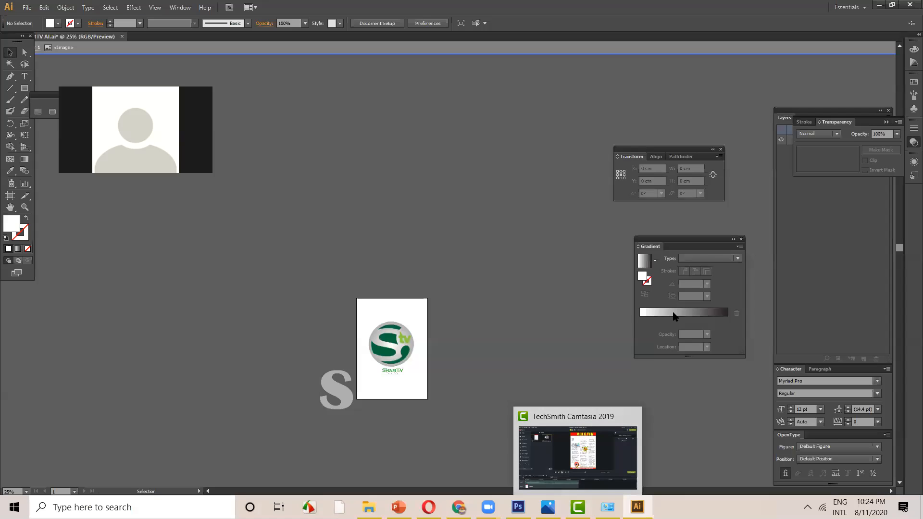
pyautogui.click(675, 316)
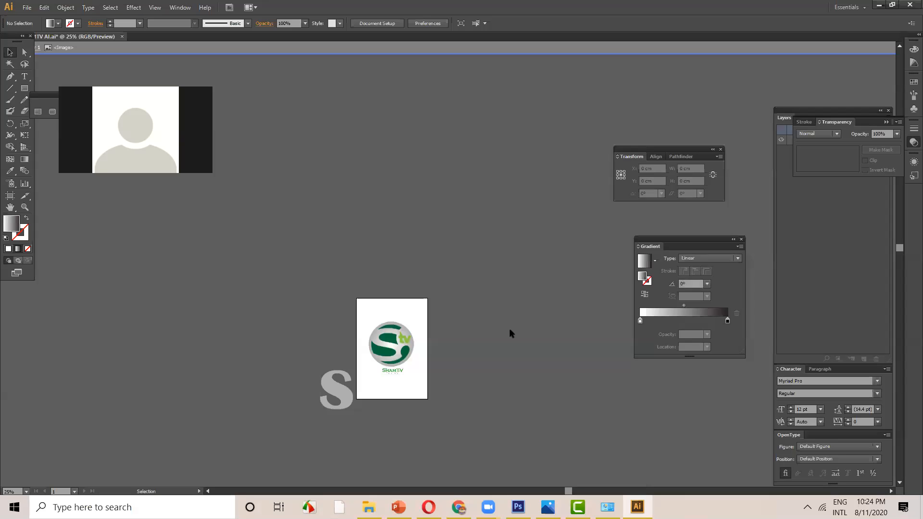
# Minimize Illustrator, switch to Camtasia 2019, and scrub the timeline back to about 0:00:01;08 to preview the BULETIN animation
pyautogui.click(880, 7)
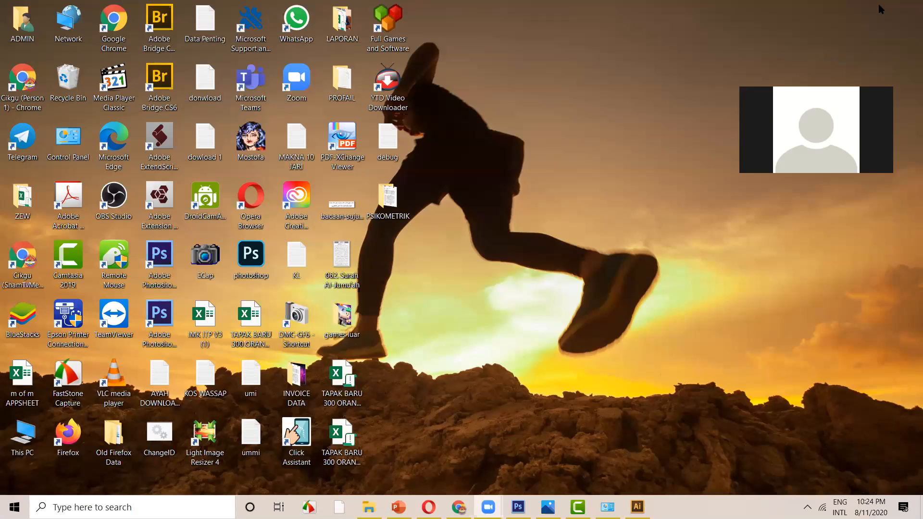
pyautogui.moveTo(578, 507)
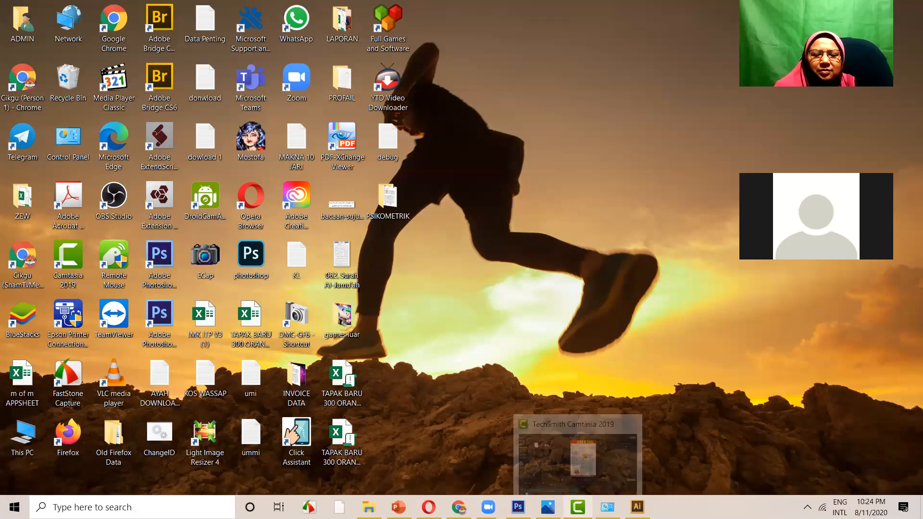
pyautogui.click(578, 447)
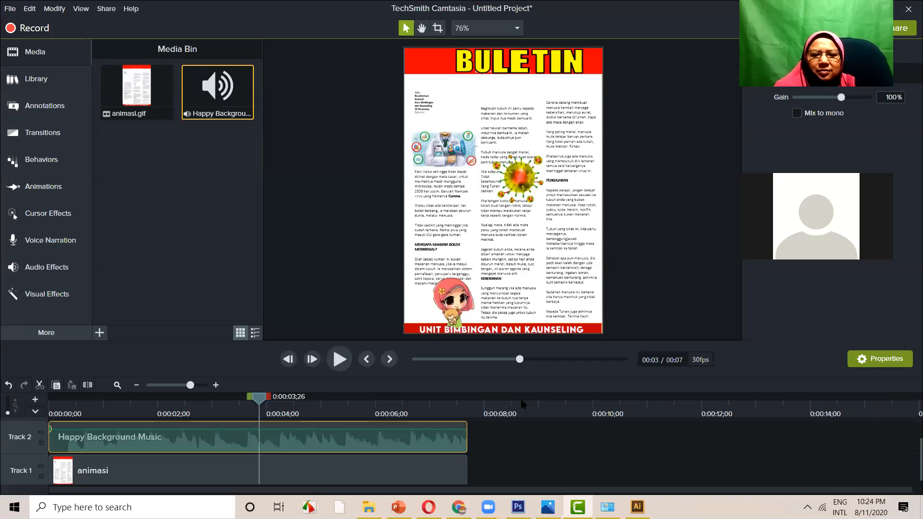
pyautogui.moveTo(259, 403); pyautogui.dragTo(304, 403)
pyautogui.moveTo(164, 411); pyautogui.dragTo(118, 417)
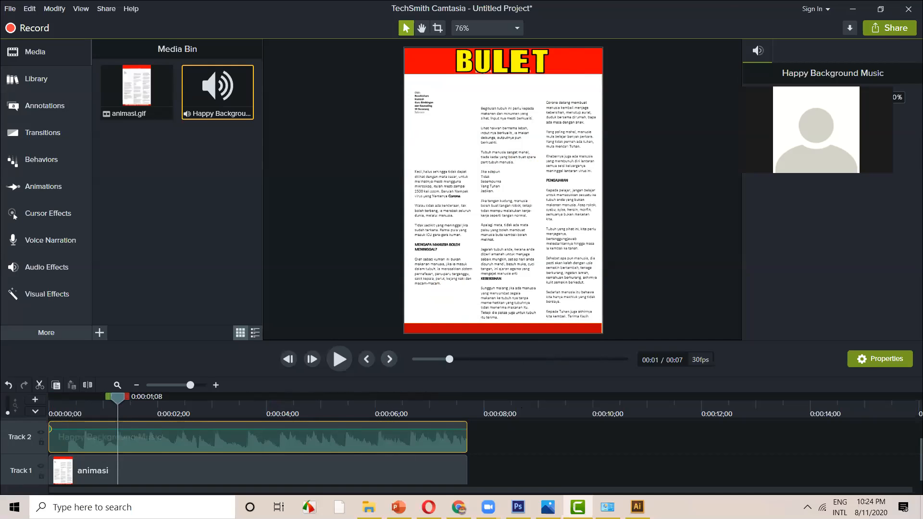
# Switch to PowerPoint and move the school crest onto the left end of slide 3's red header band
pyautogui.click(399, 507)
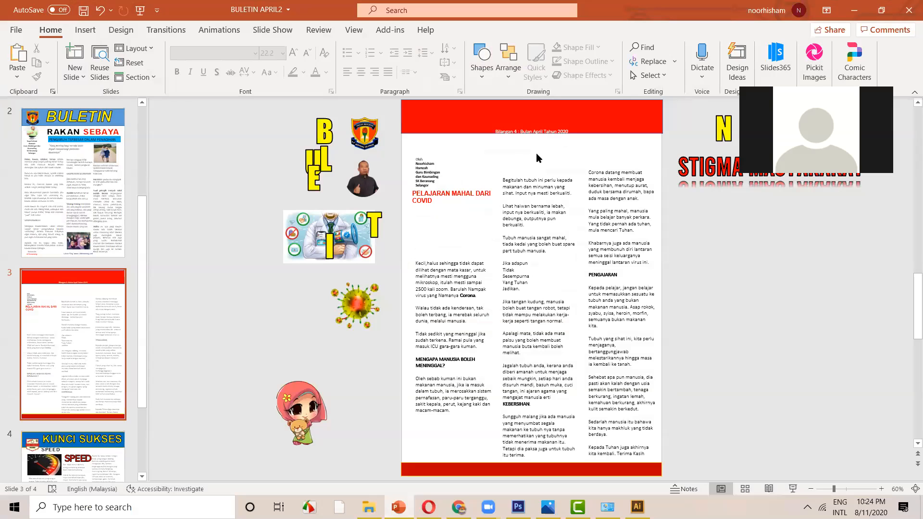
pyautogui.moveTo(364, 134); pyautogui.dragTo(418, 126)
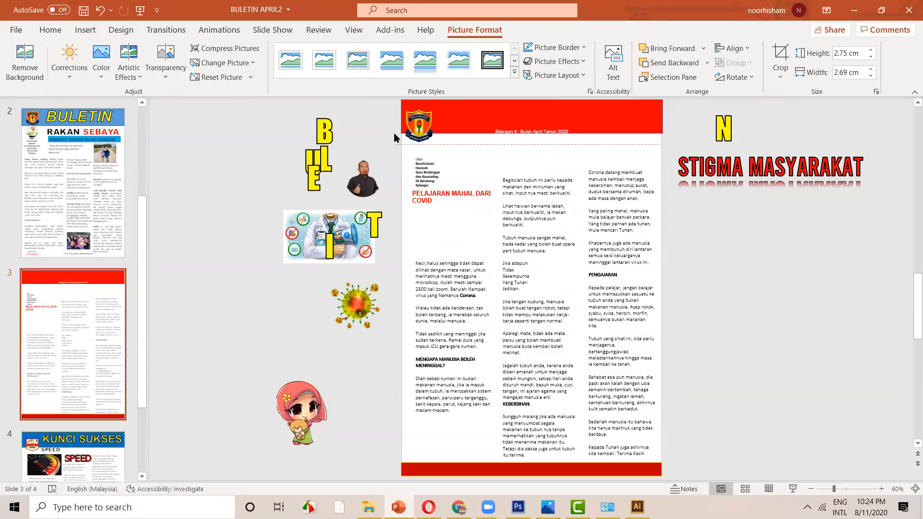
pyautogui.click(382, 134)
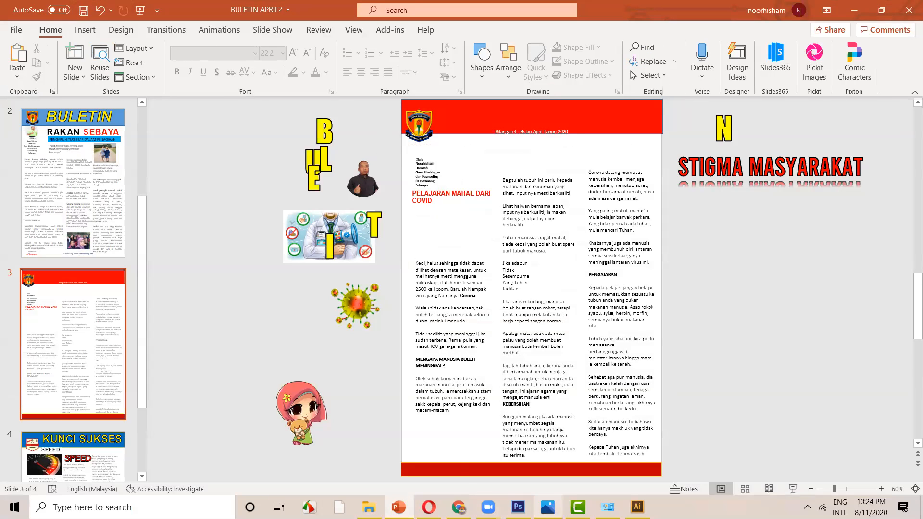
# Switch to Photoshop and check whether the Timeline panel is enabled
pyautogui.click(518, 508)
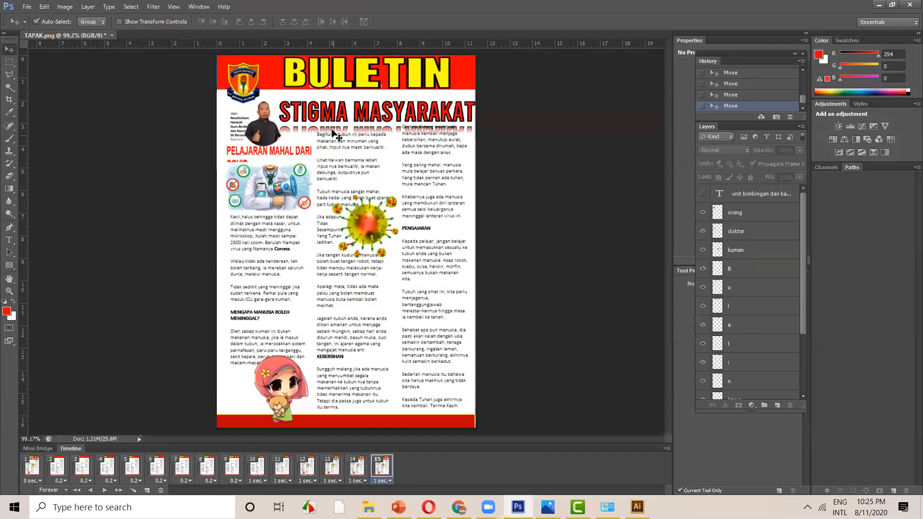
pyautogui.click(198, 7)
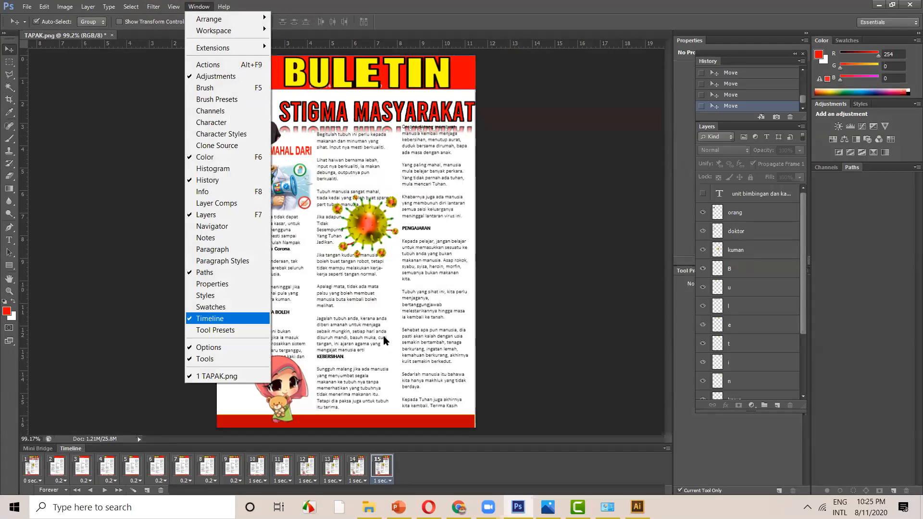
pyautogui.click(616, 306)
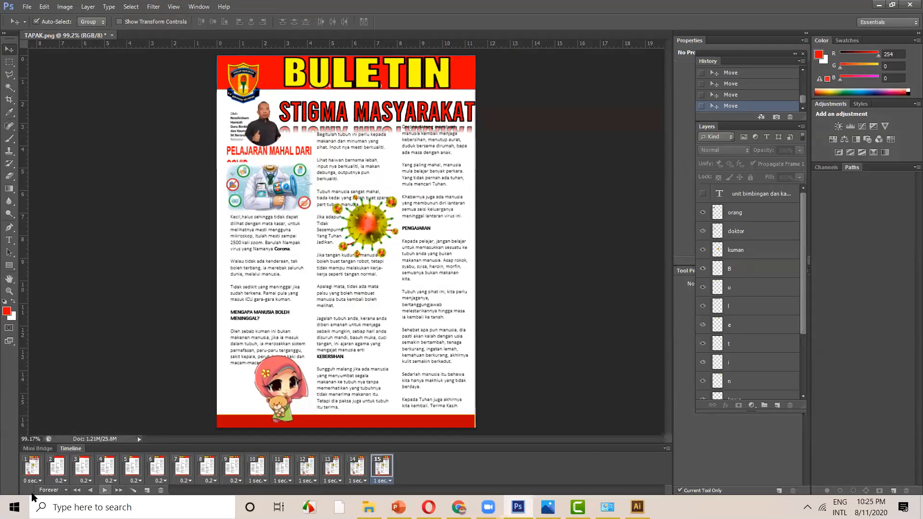
# Step through frames 2 to 7 of the TAPAK.png animation to review how the BULETIN letters build up
pyautogui.click(58, 467)
pyautogui.click(82, 468)
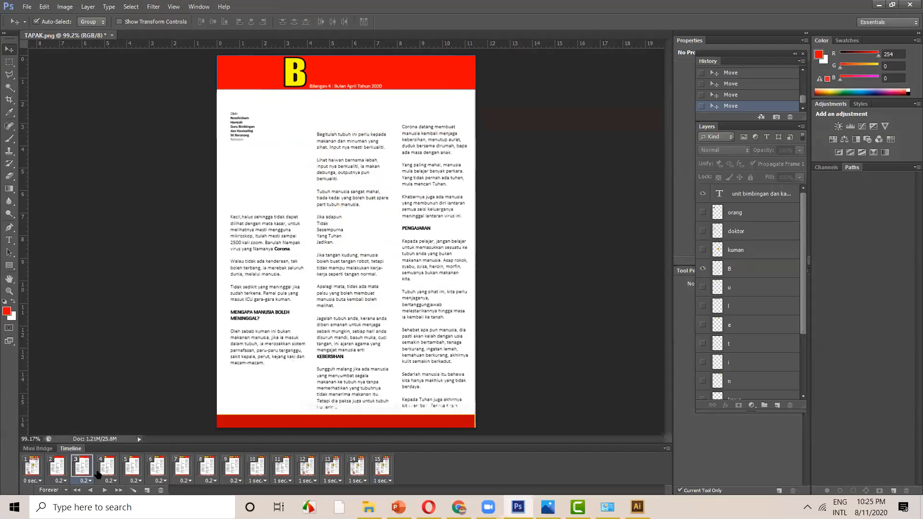
pyautogui.click(106, 471)
pyautogui.click(132, 471)
pyautogui.click(156, 468)
pyautogui.click(182, 469)
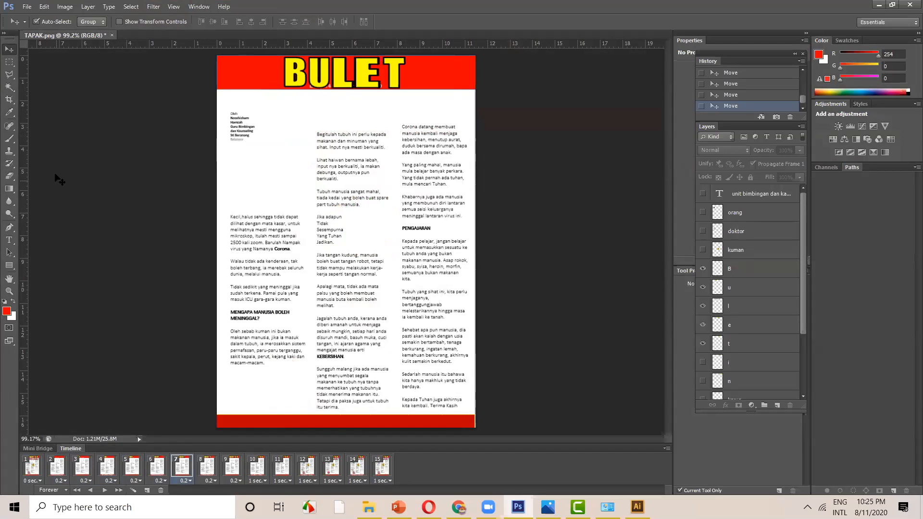
# Review the GIF export settings in Save for Web and leave without saving
pyautogui.click(28, 7)
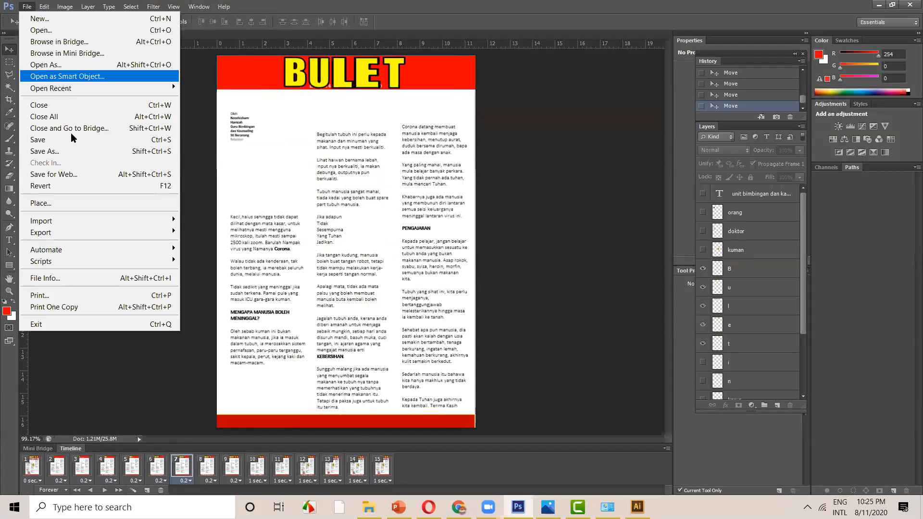
pyautogui.click(85, 175)
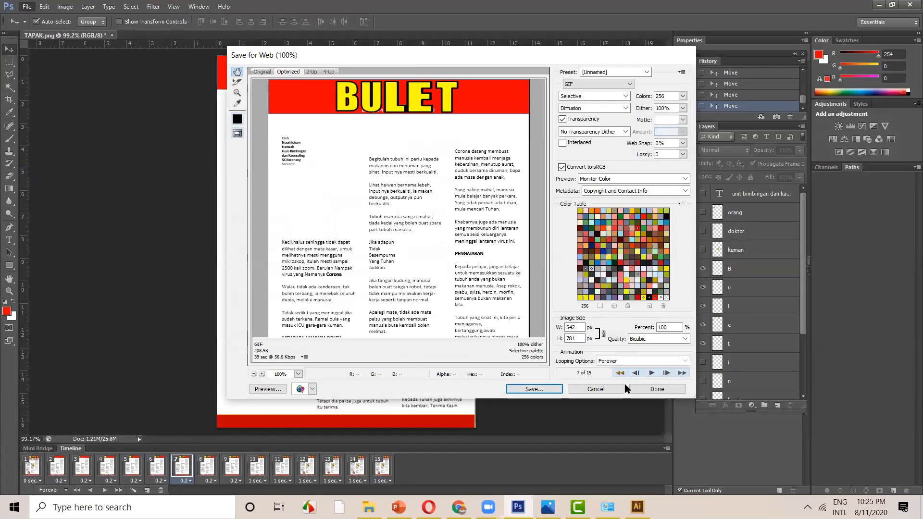
pyautogui.click(594, 384)
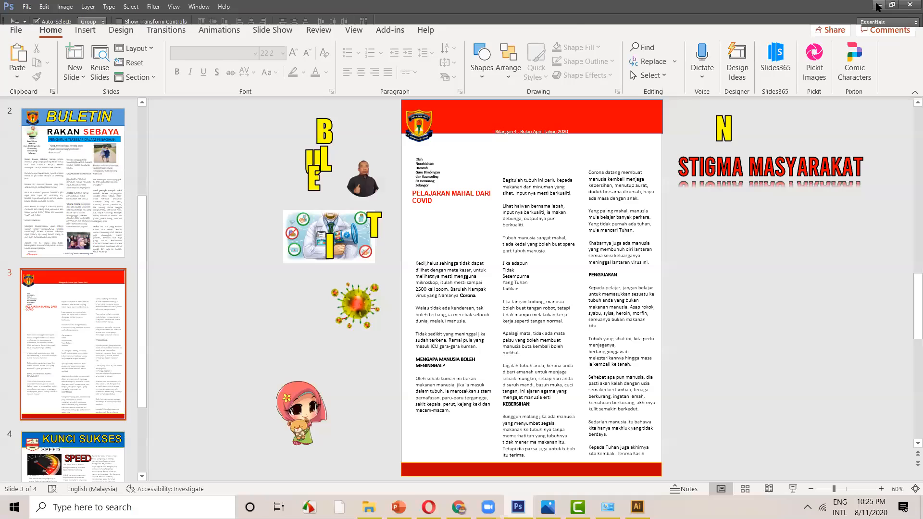
# Return to PowerPoint and move the white Buletin Bimbingan dan Kaunseling text line up into slide 3's red header, above the Bilangan 4 line
pyautogui.hotkey('alt', 'Tab')
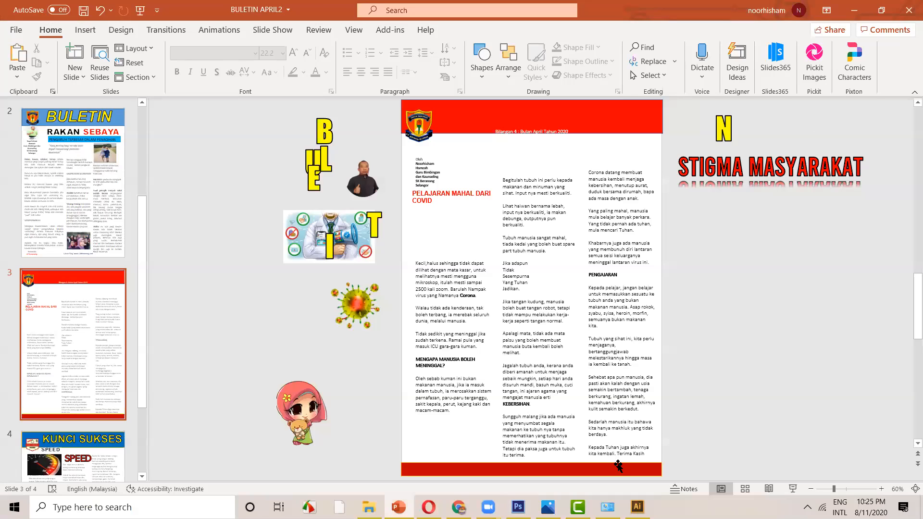
pyautogui.click(641, 333)
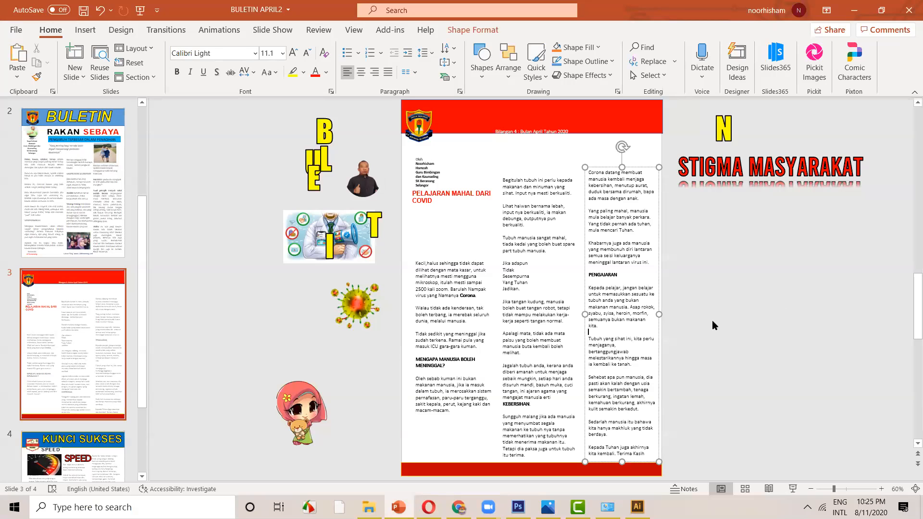
pyautogui.click(562, 132)
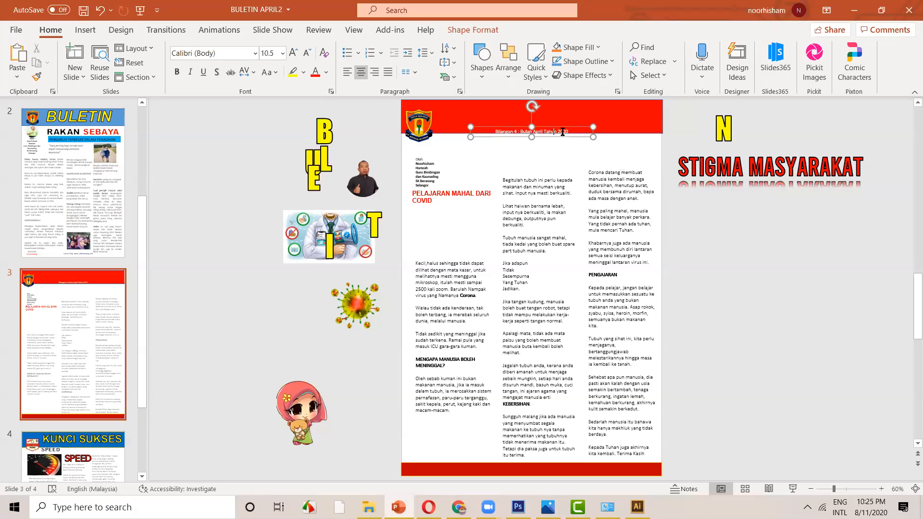
pyautogui.click(584, 147)
pyautogui.moveTo(559, 145); pyautogui.dragTo(556, 120)
pyautogui.click(707, 168)
pyautogui.click(765, 388)
# Move the yellow letter I from over the doctor picture into slide 3's red header, onto the white text lines
pyautogui.click(344, 240)
pyautogui.click(314, 238)
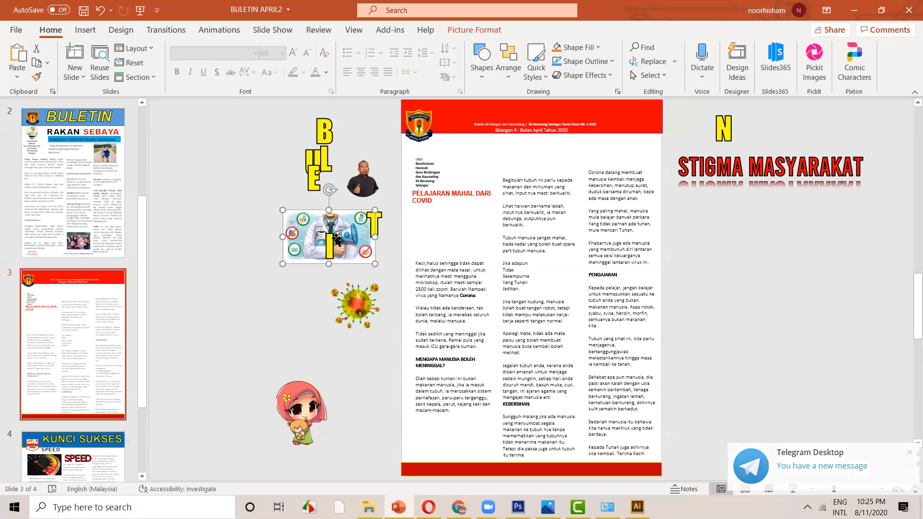
pyautogui.click(332, 241)
pyautogui.moveTo(345, 264); pyautogui.dragTo(506, 147)
pyautogui.click(754, 282)
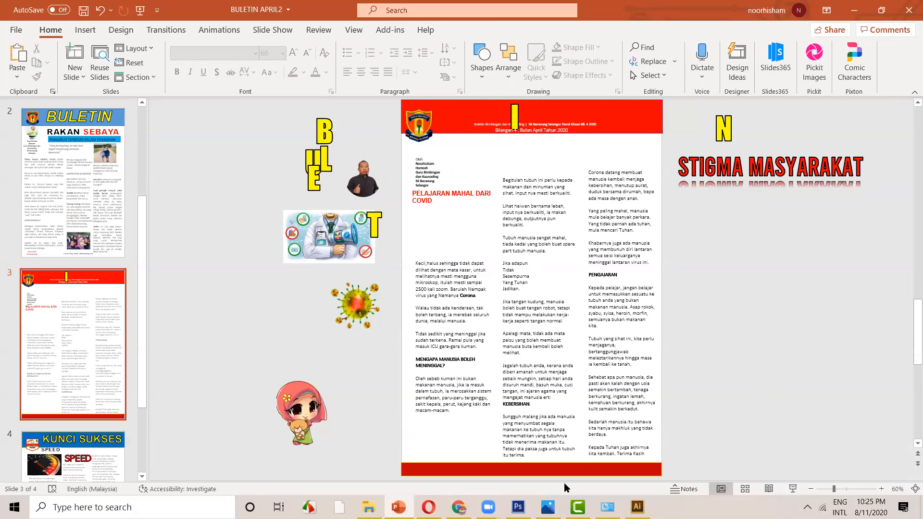
# Switch to Chrome, browse the BACKGROUND THUMBNAIL image results, preview the purple Love and Passion and green Dreamstime backgrounds, and return to PowerPoint
pyautogui.click(458, 507)
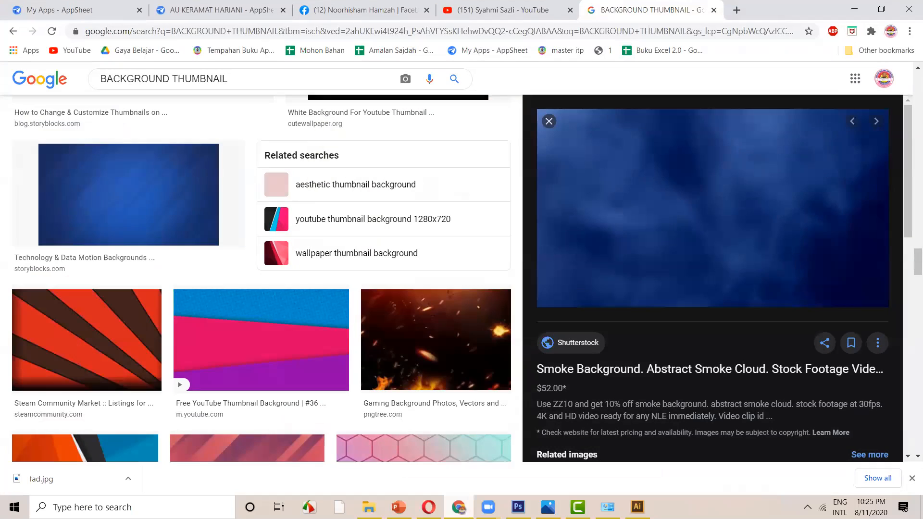
pyautogui.scroll(-9, 436, 339)
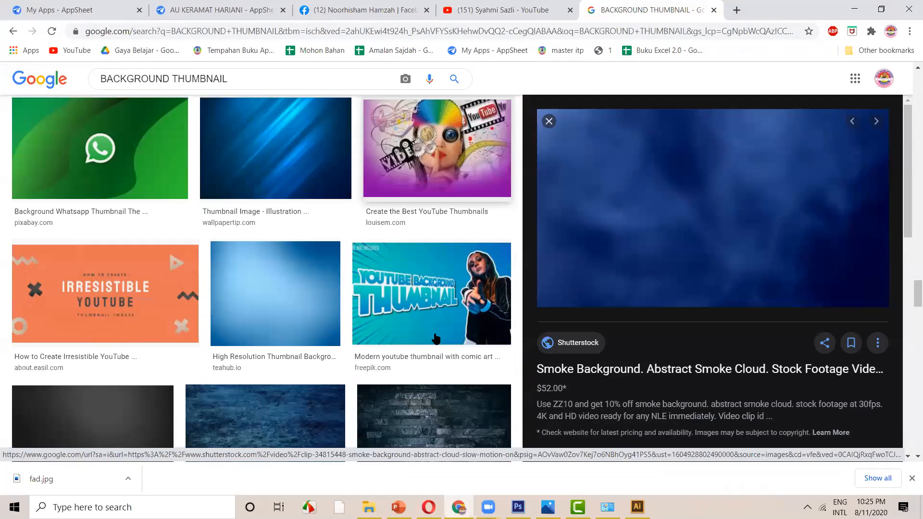
pyautogui.scroll(-1, 423, 299)
pyautogui.scroll(-4, 406, 320)
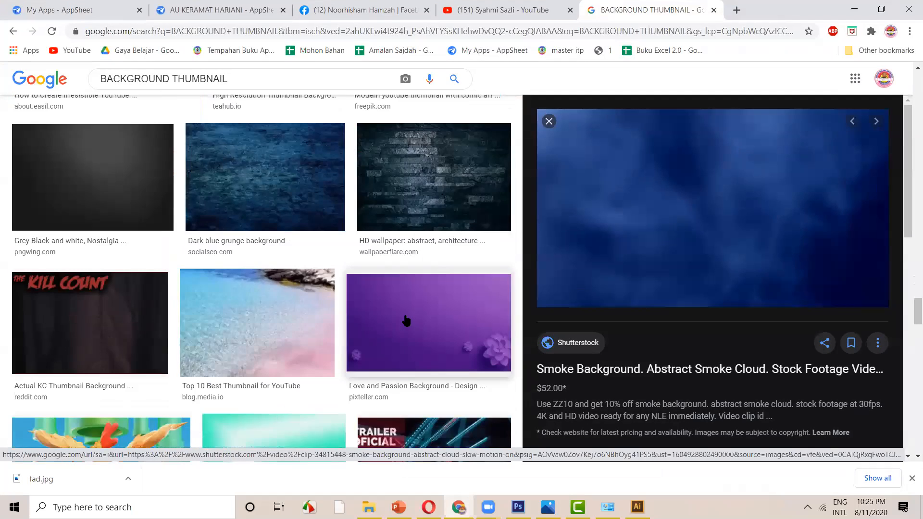
pyautogui.scroll(-2, 406, 320)
pyautogui.click(416, 207)
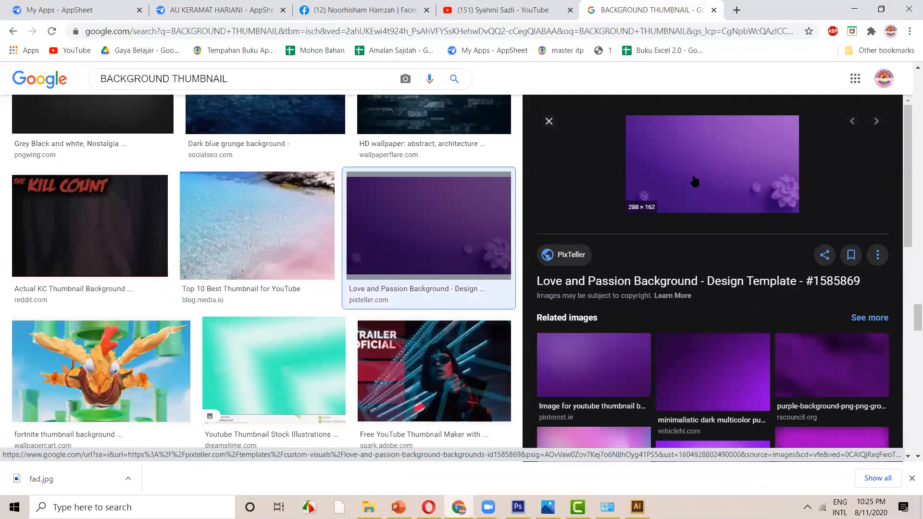
pyautogui.scroll(-4, 692, 191)
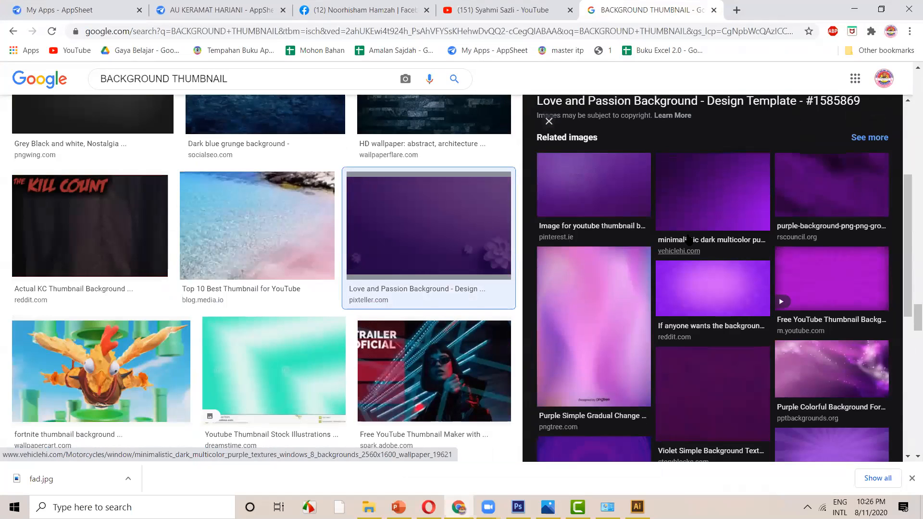
pyautogui.click(255, 359)
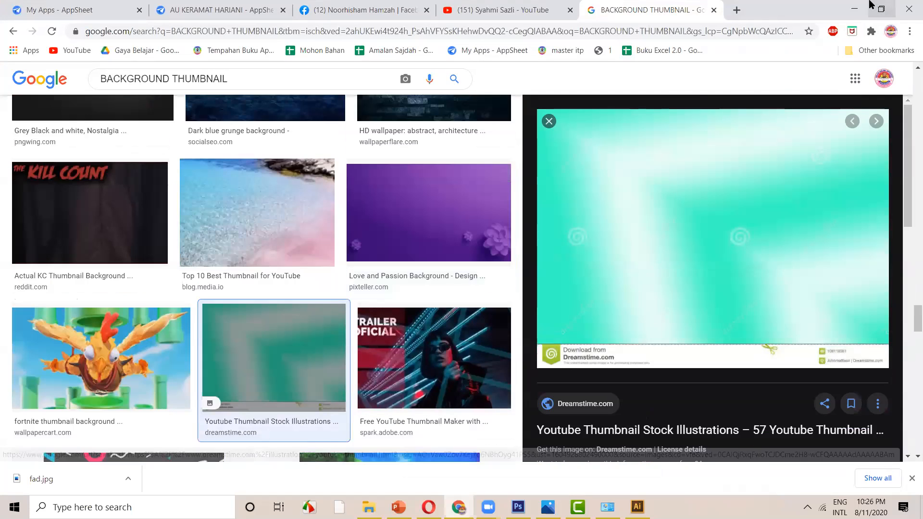
pyautogui.click(851, 9)
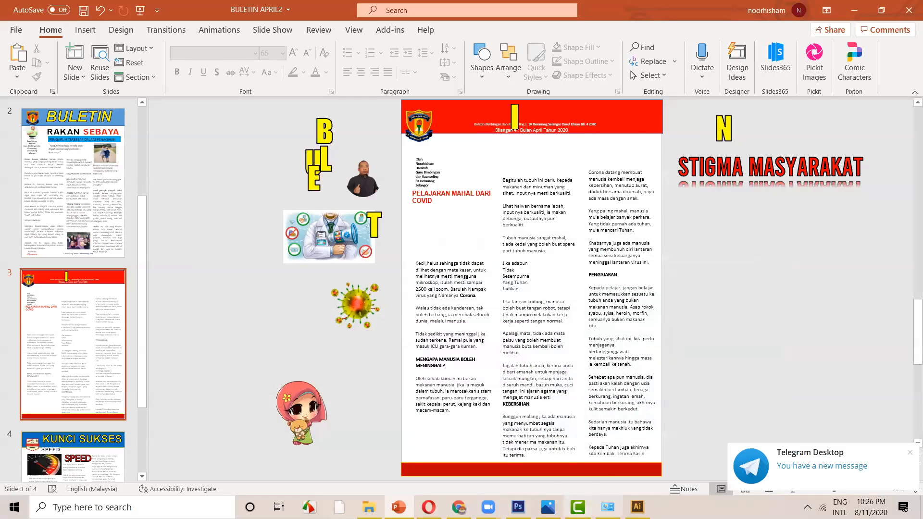
# View TAPAK.gif in Photos and the ShamTV logo in Illustrator, and close the Chrome window
pyautogui.click(548, 507)
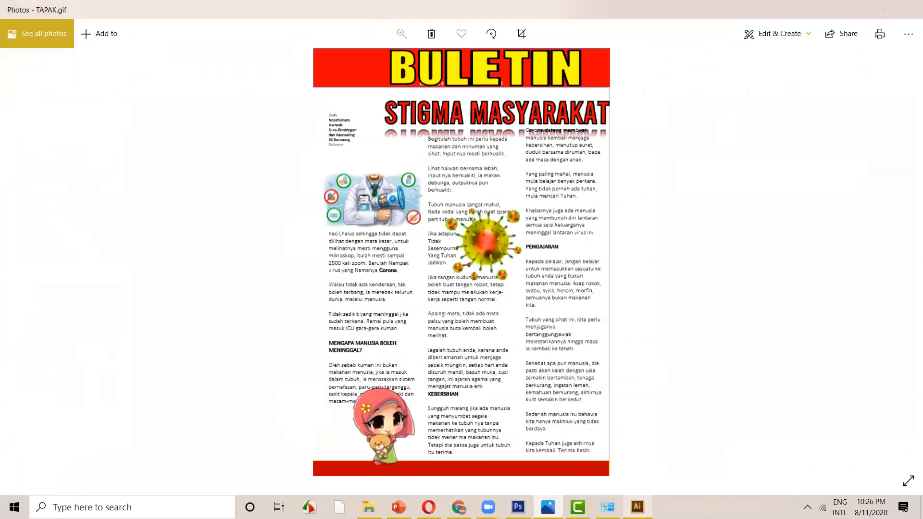
pyautogui.click(638, 508)
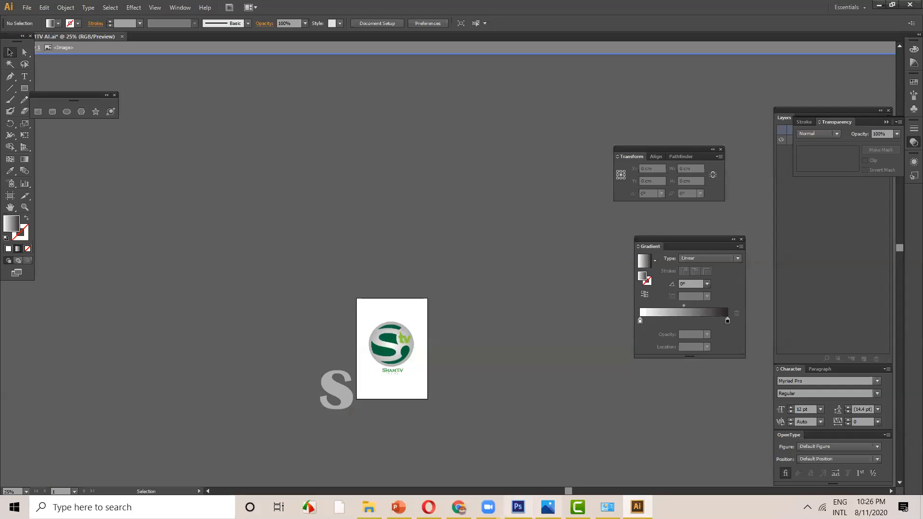
pyautogui.click(459, 507)
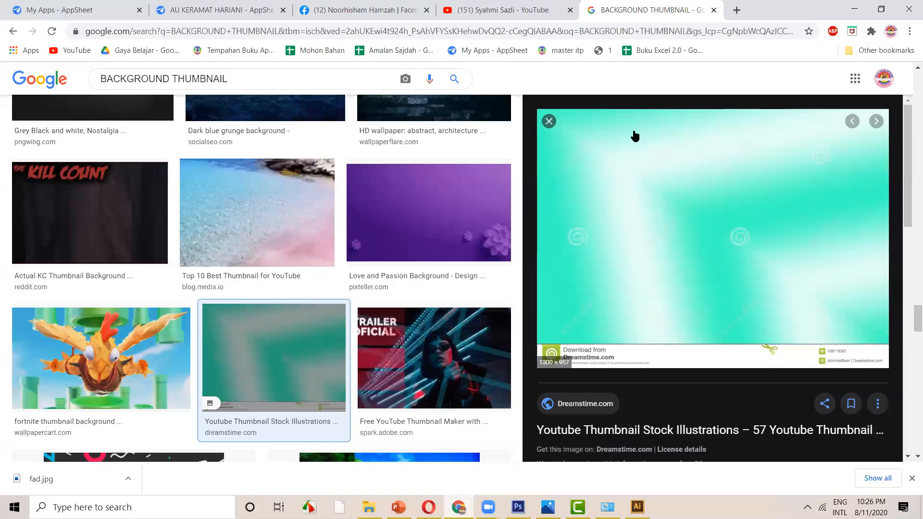
pyautogui.click(909, 14)
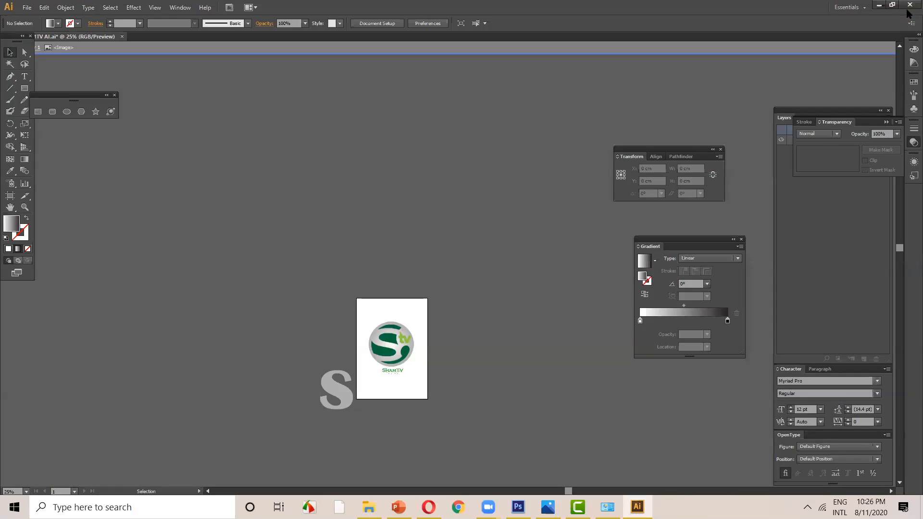